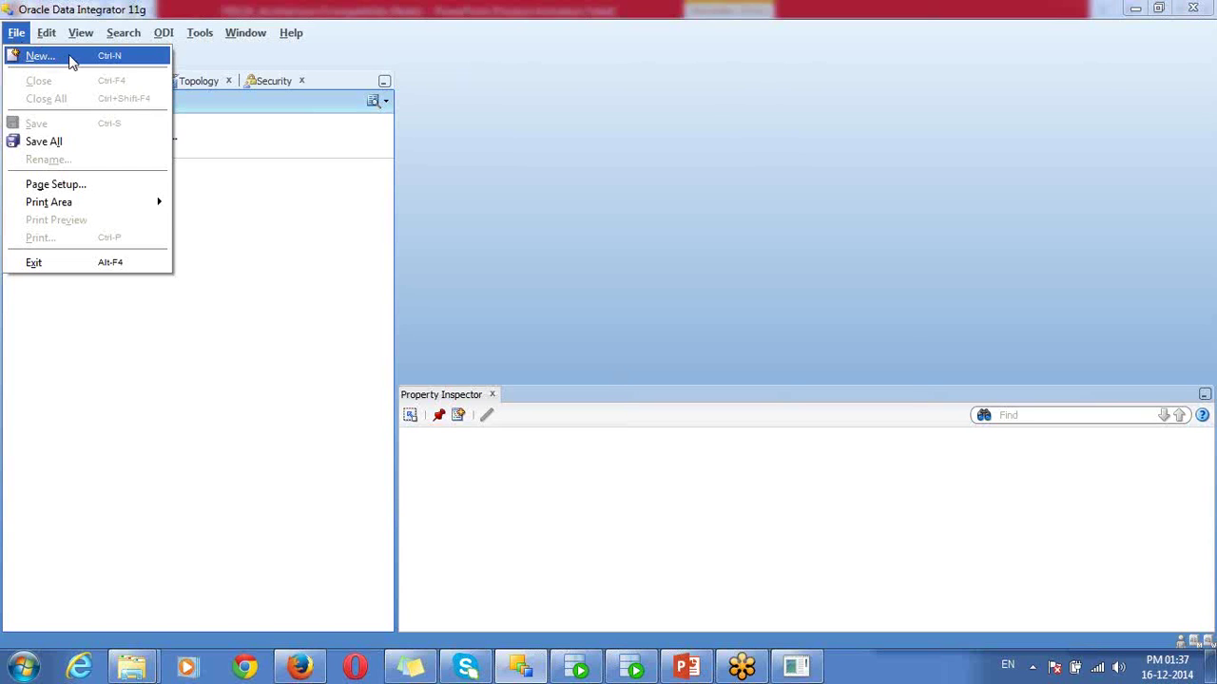
- Launch the Master Repository Creation Wizard from the New gallery and select the <host>:<port>:<sid> URL placeholder
click(70, 59)
click(569, 236)
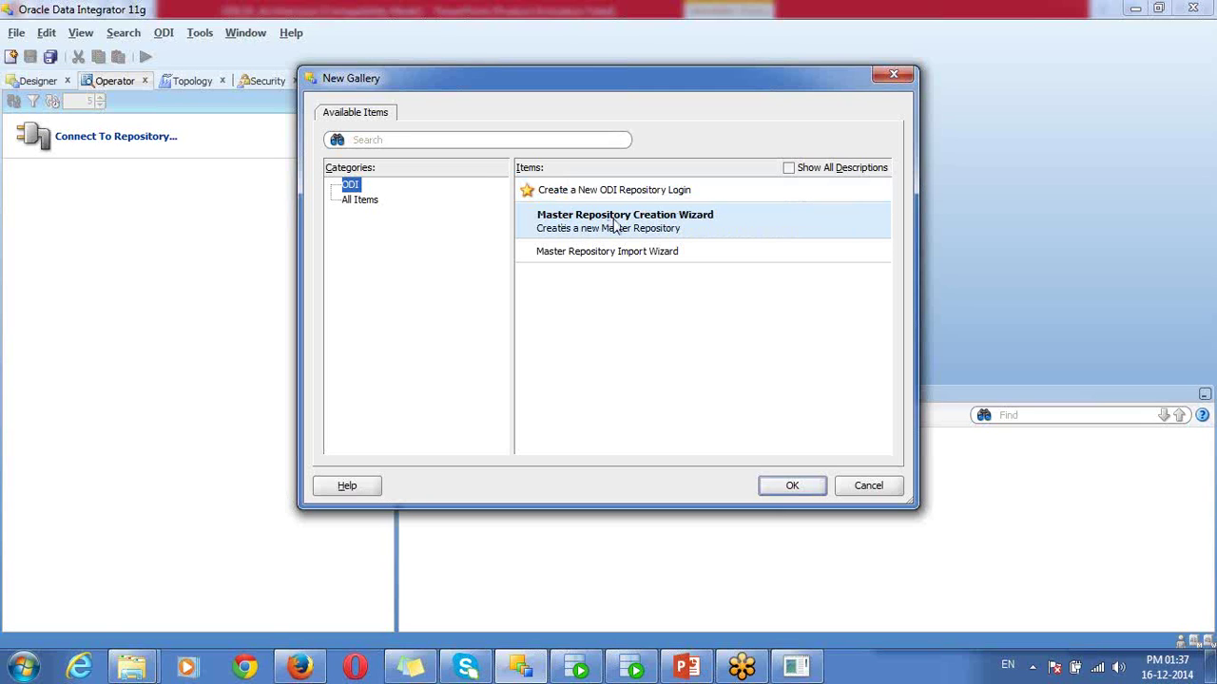
double_click(615, 224)
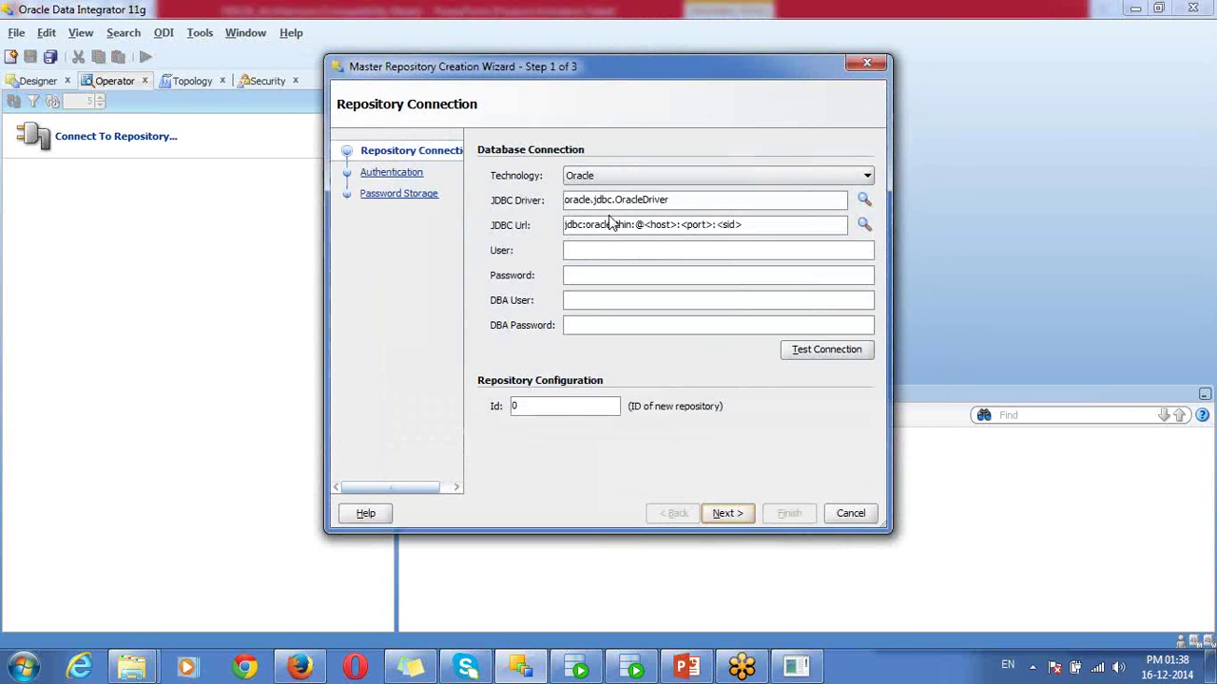
drag(645, 224, 751, 224)
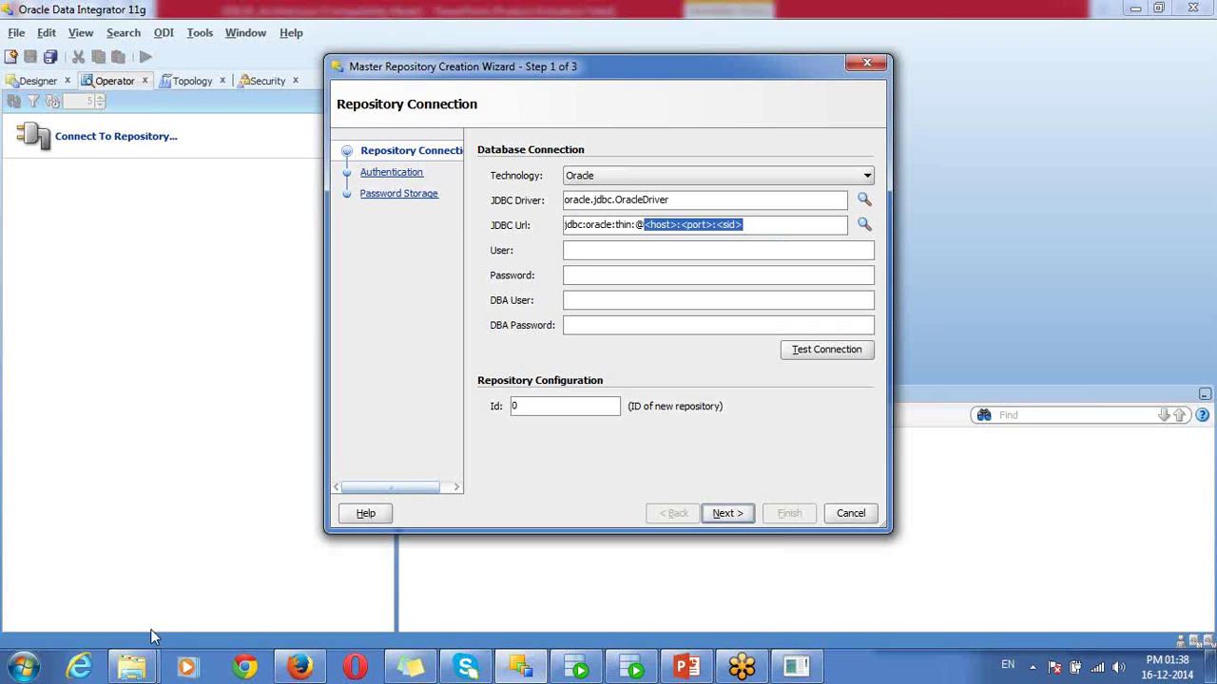
- In Explorer, browse from the C: drive to the app\...\product\11.2.0\dbhome_1 database home
mouse_move(134, 671)
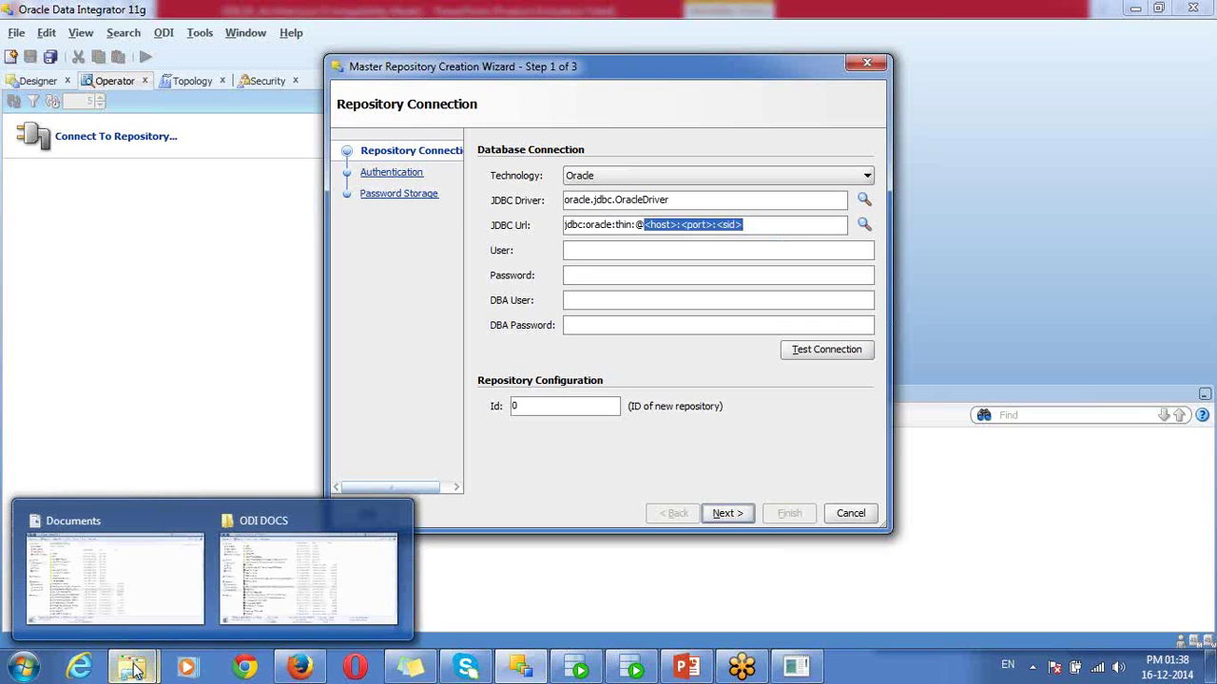
click(122, 562)
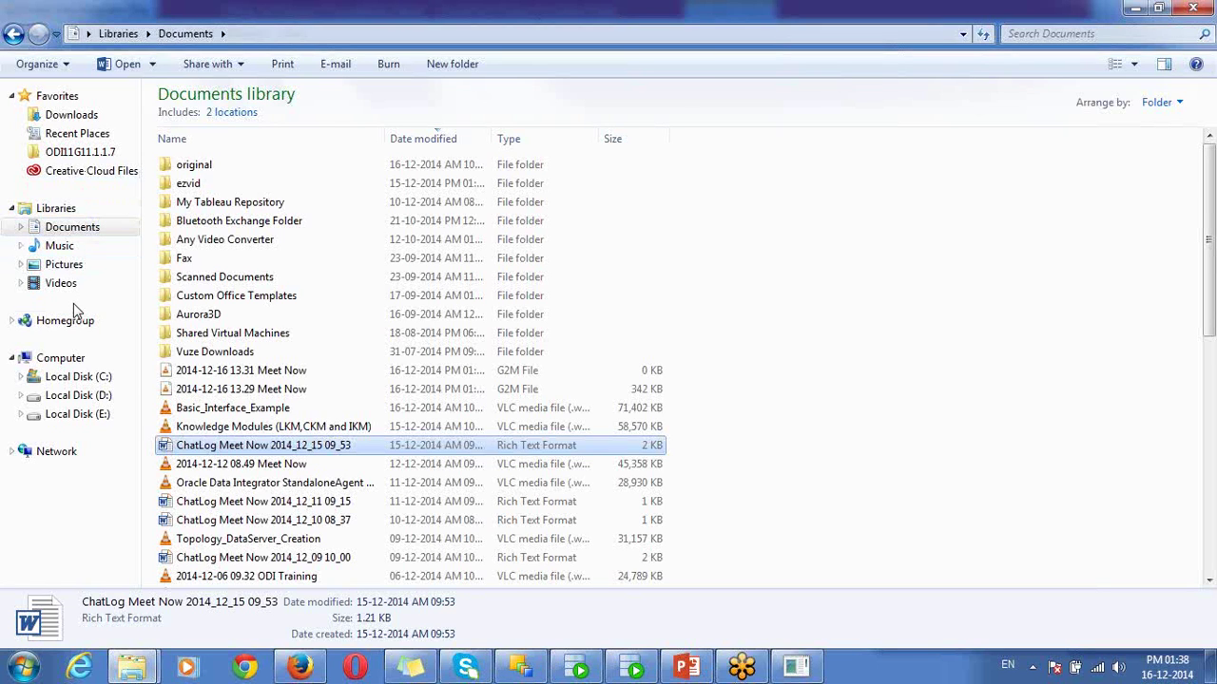
click(81, 376)
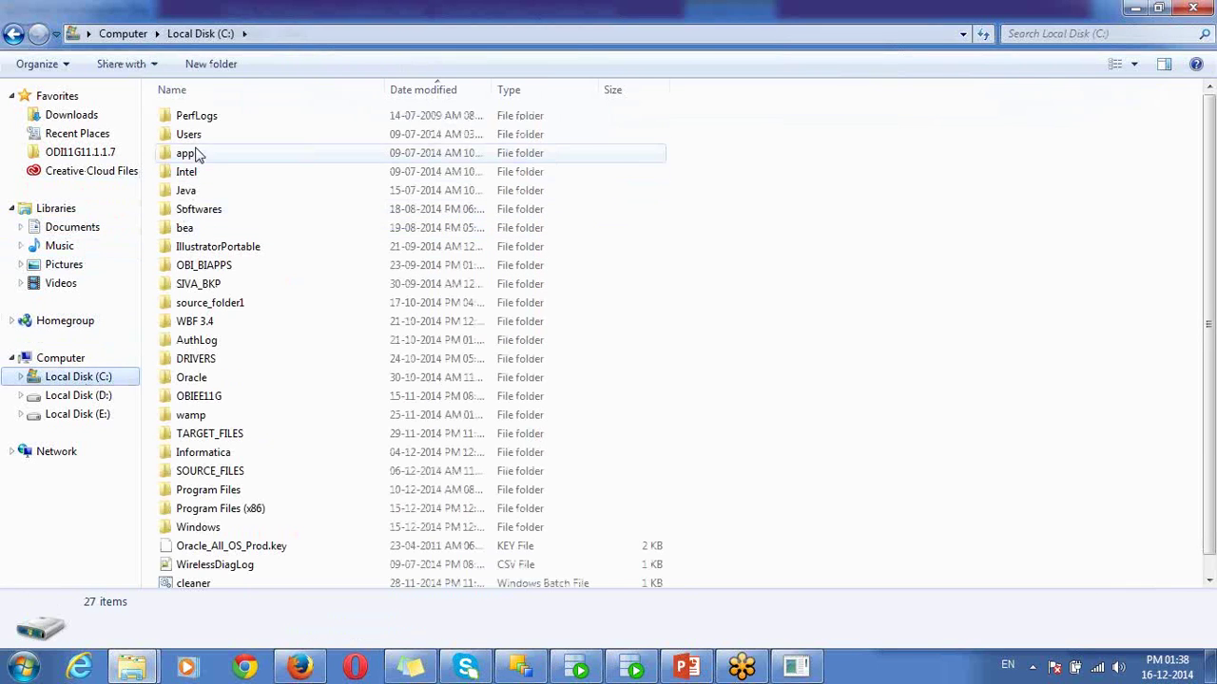
double_click(197, 155)
double_click(197, 121)
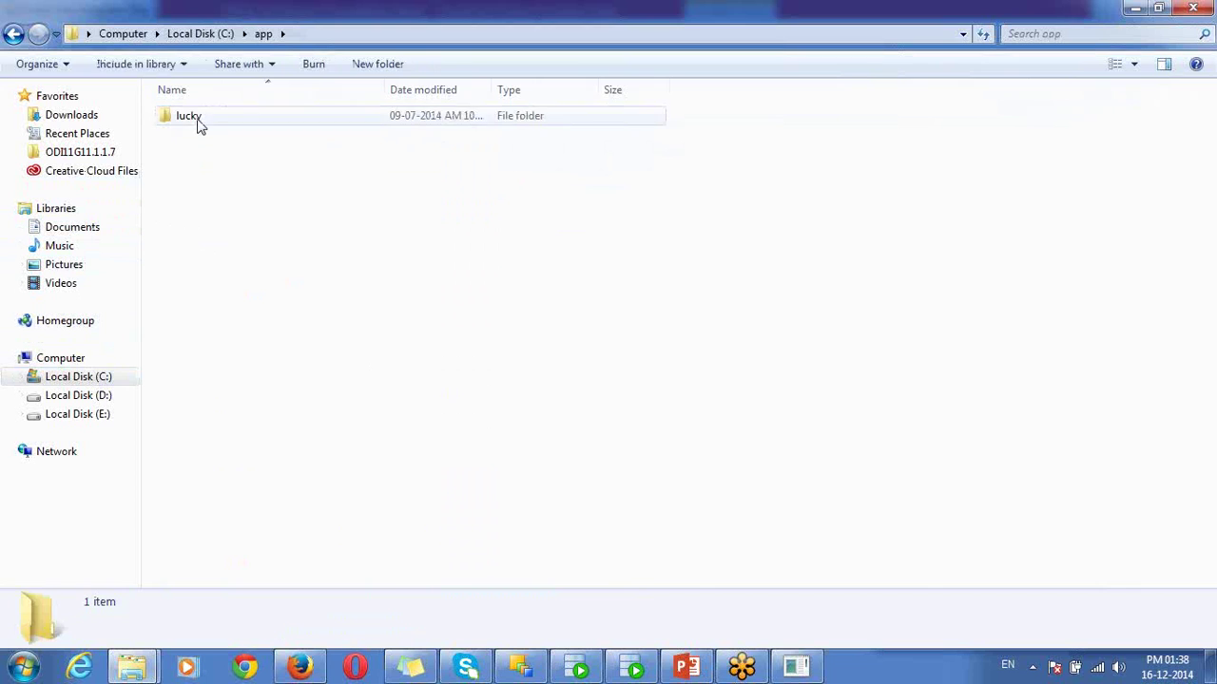
double_click(209, 229)
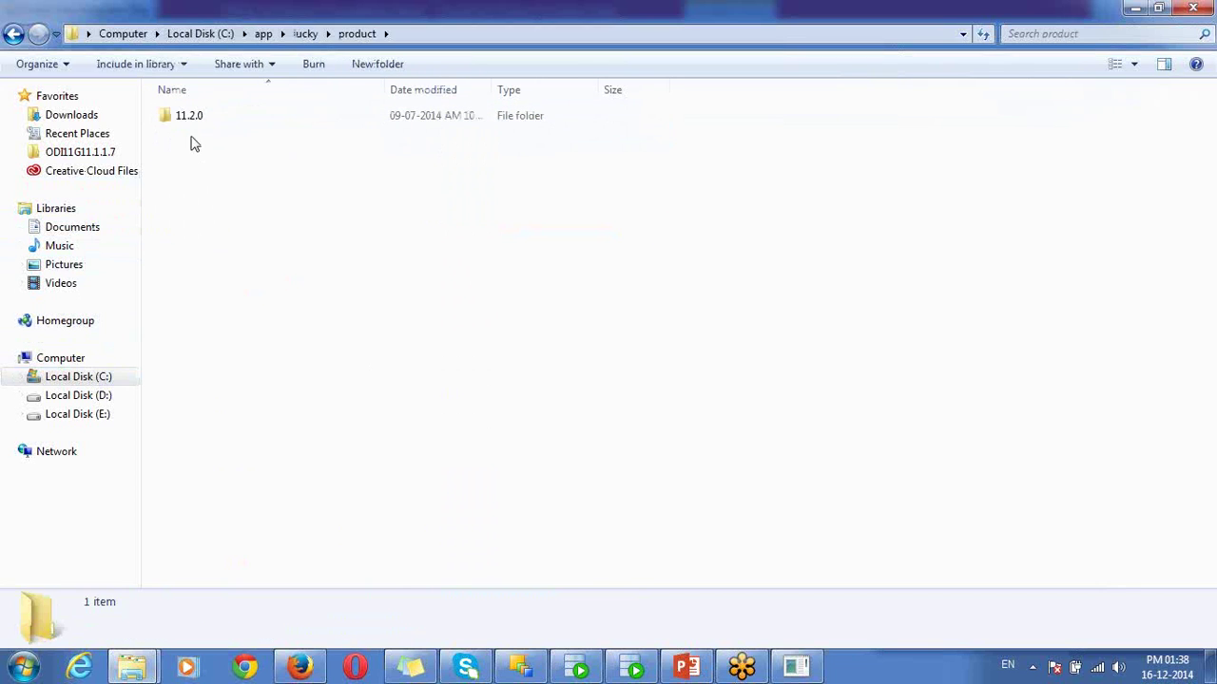
double_click(188, 118)
double_click(219, 118)
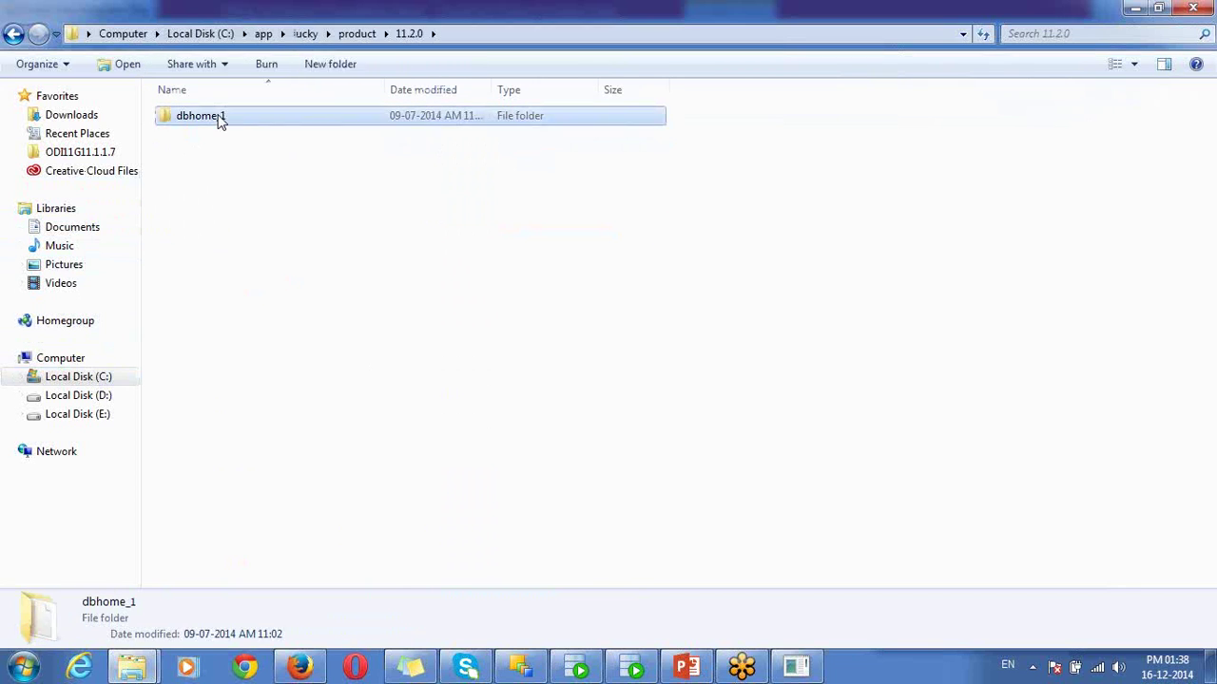
- Go into NETWORK\ADMIN and open tnsnames.ora with Edit with Notepad++
click(220, 458)
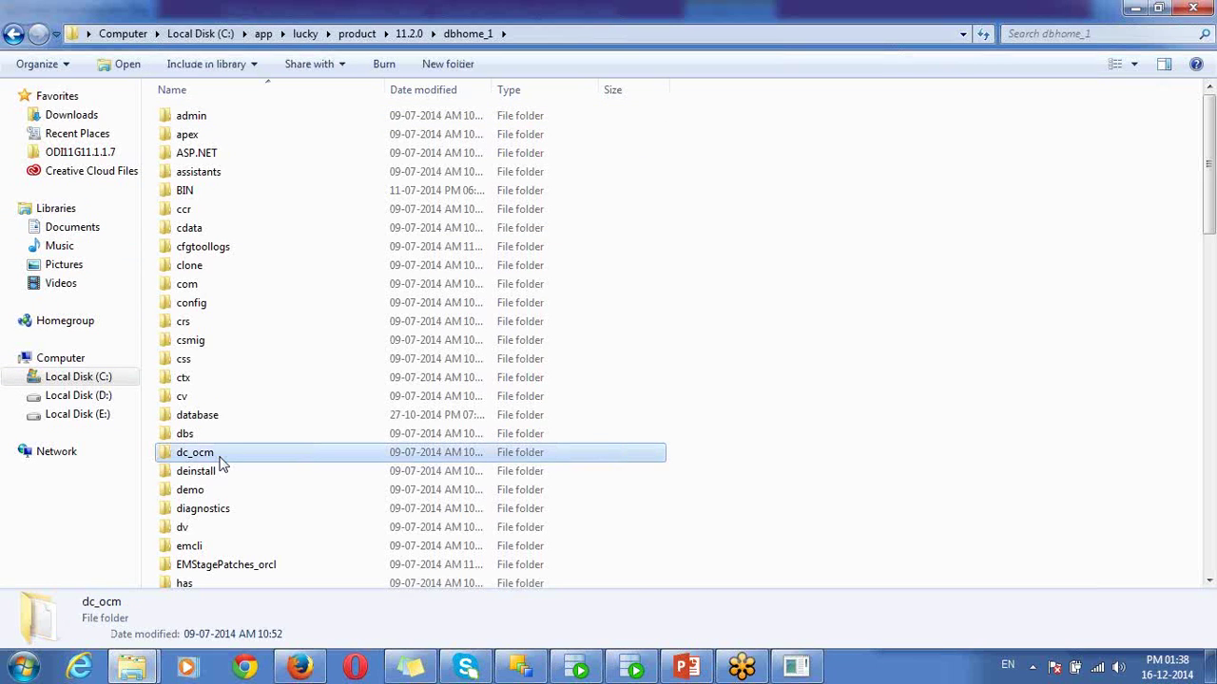
key(n)
key(Return)
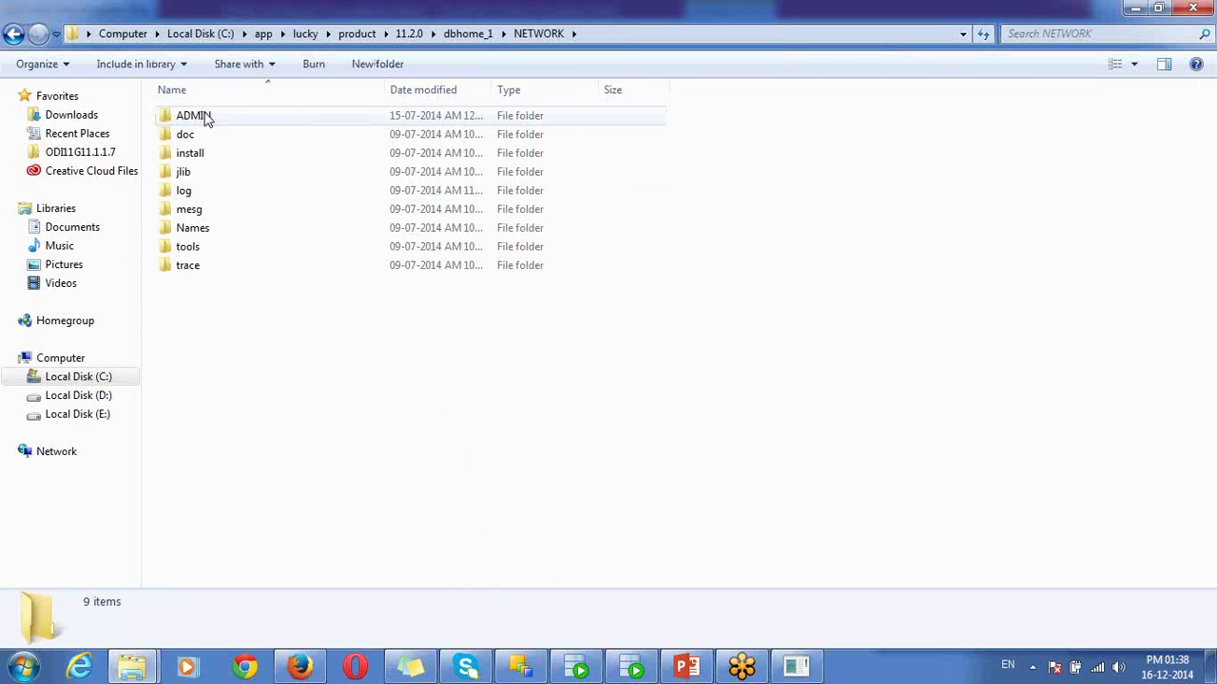
double_click(207, 118)
click(226, 215)
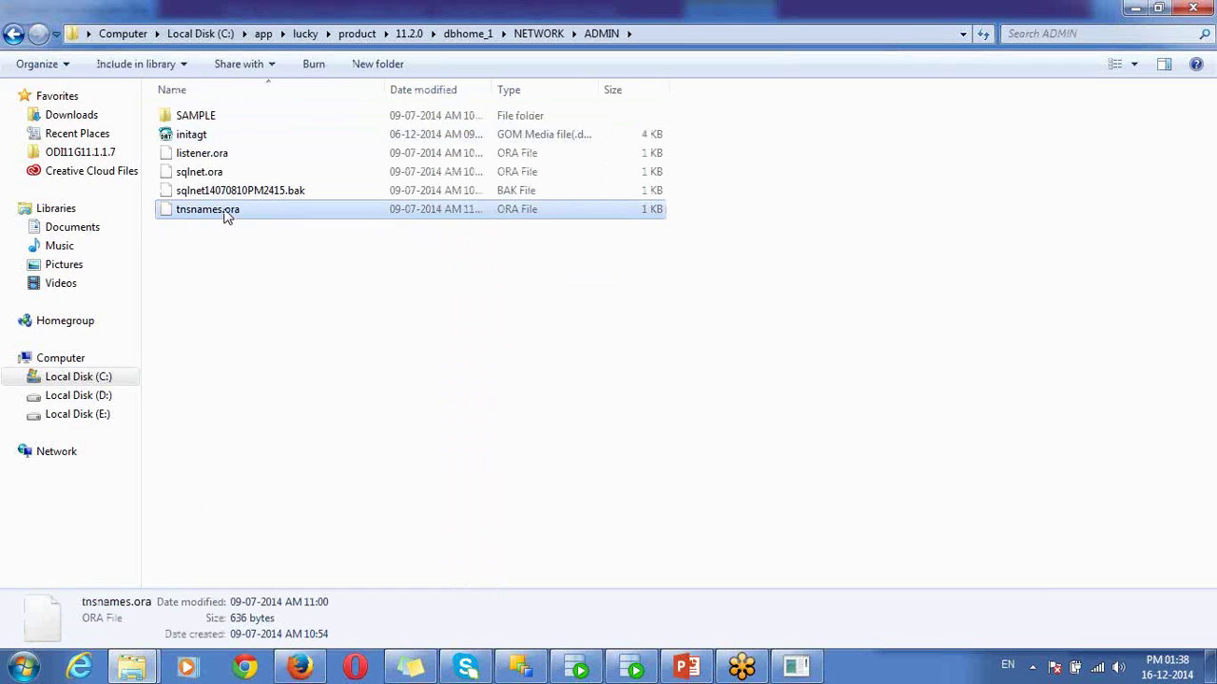
right_click(227, 214)
click(269, 241)
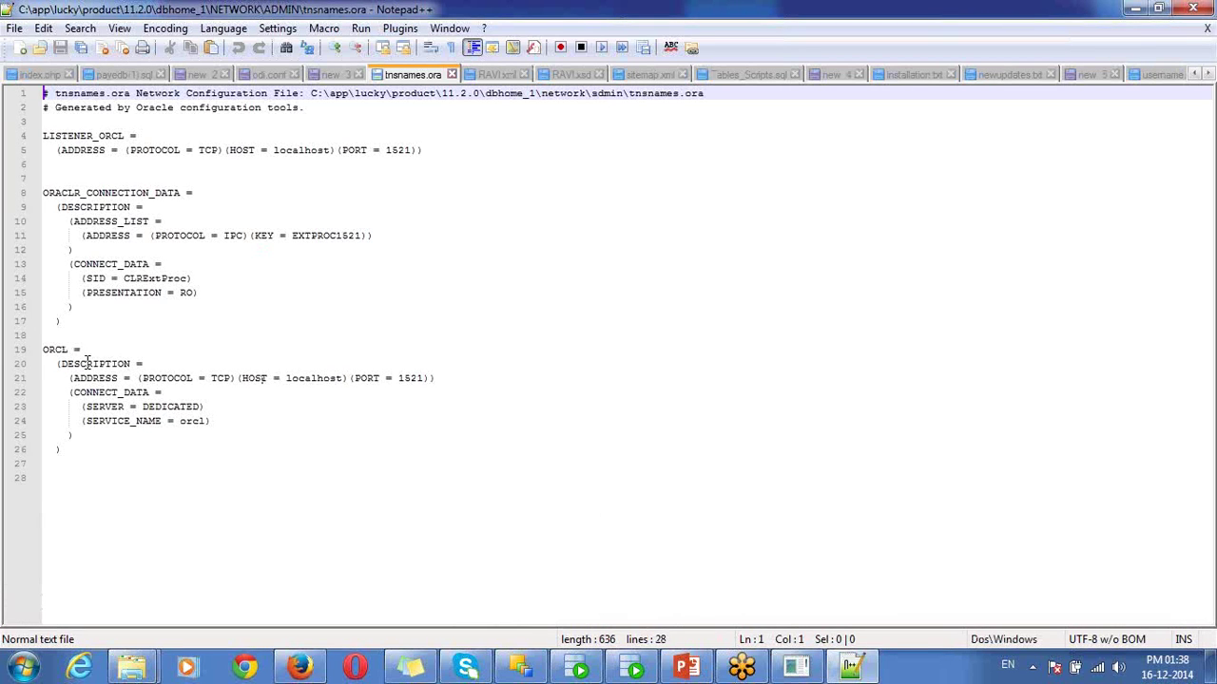
- Note the ORCL entry's service orcl, host localhost and port 1521, then minimize Notepad++
double_click(190, 421)
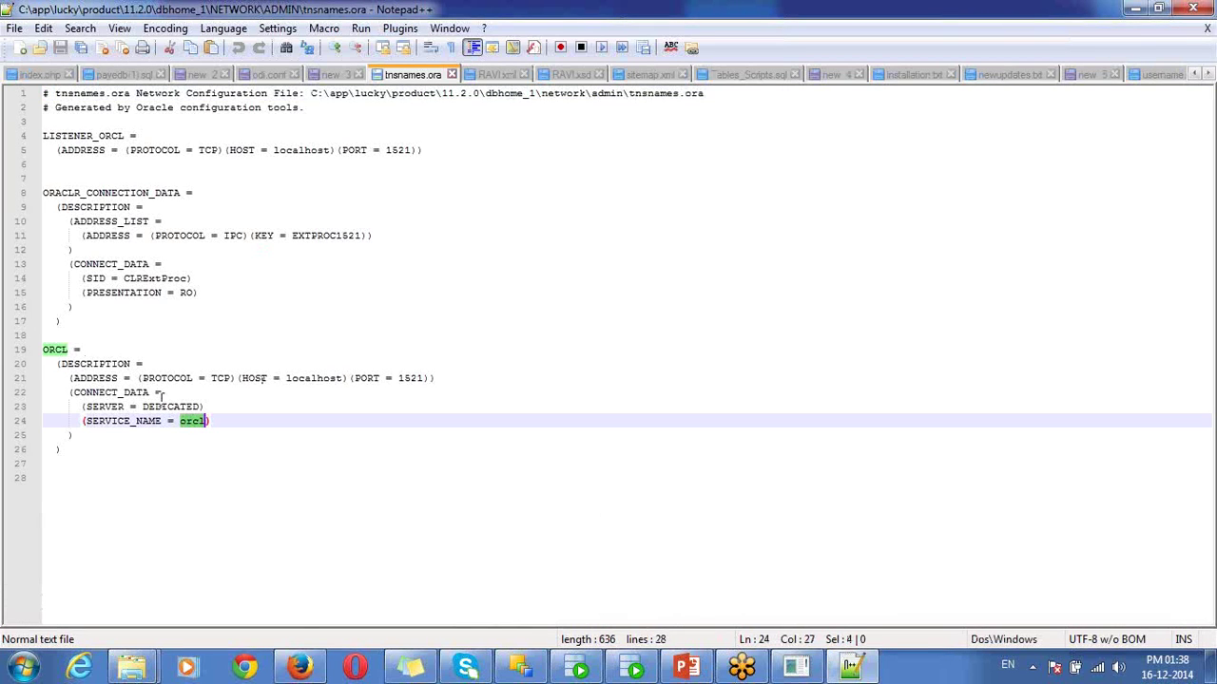
double_click(299, 379)
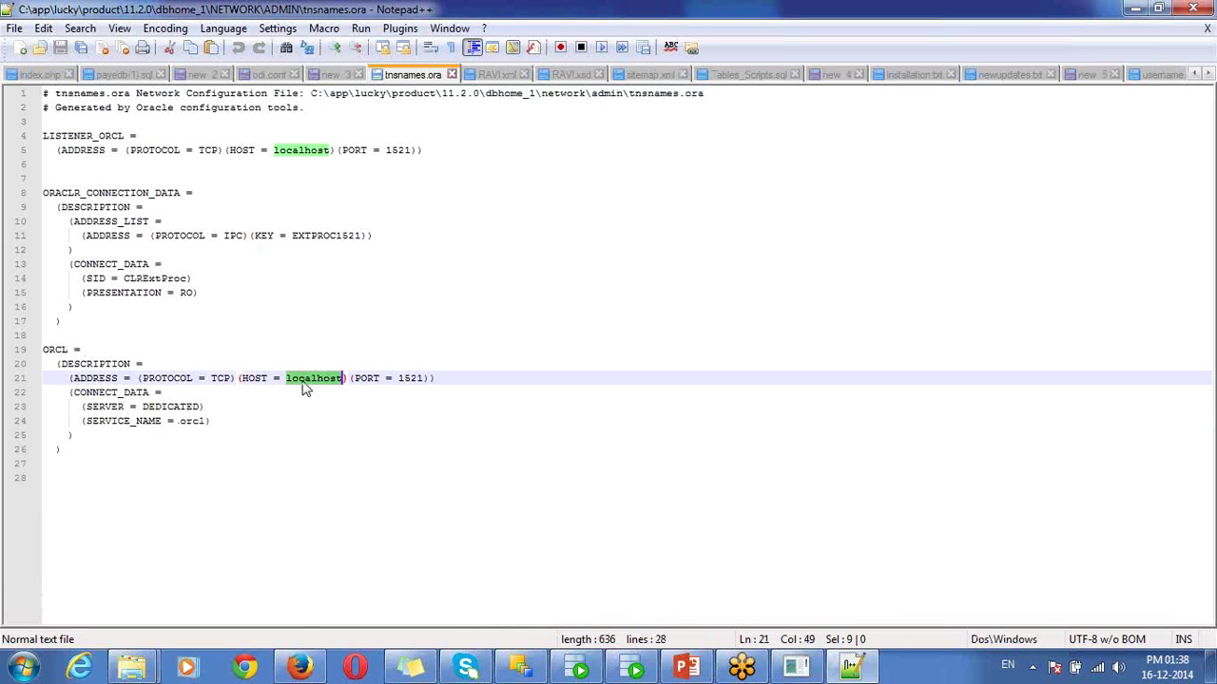
double_click(407, 379)
double_click(314, 378)
click(1134, 8)
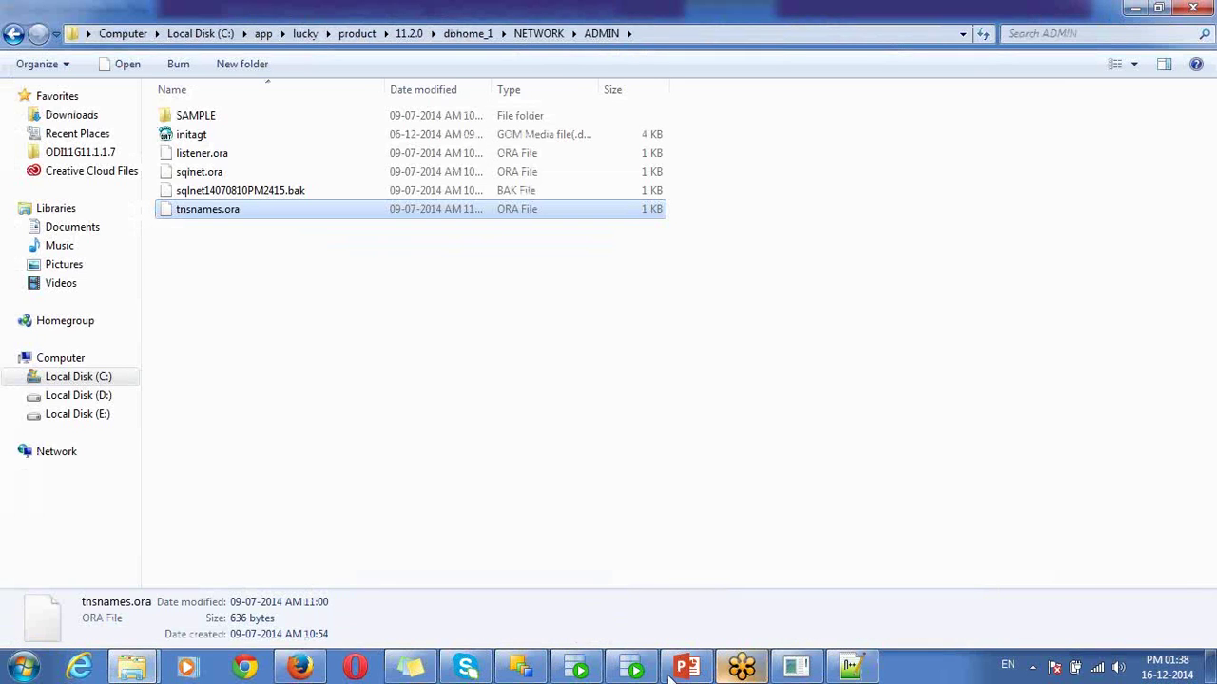
- Complete the JDBC URL with localhost:1521:orcl and enter user mrepuser with its password
click(526, 669)
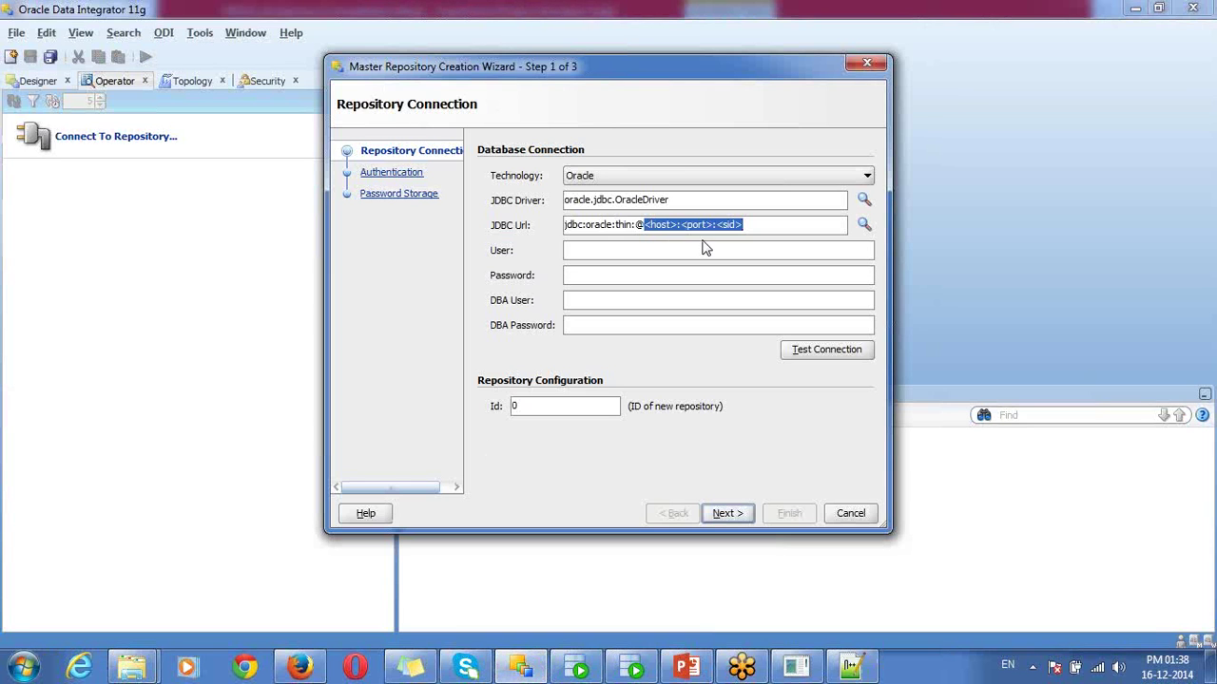
text(localhost)
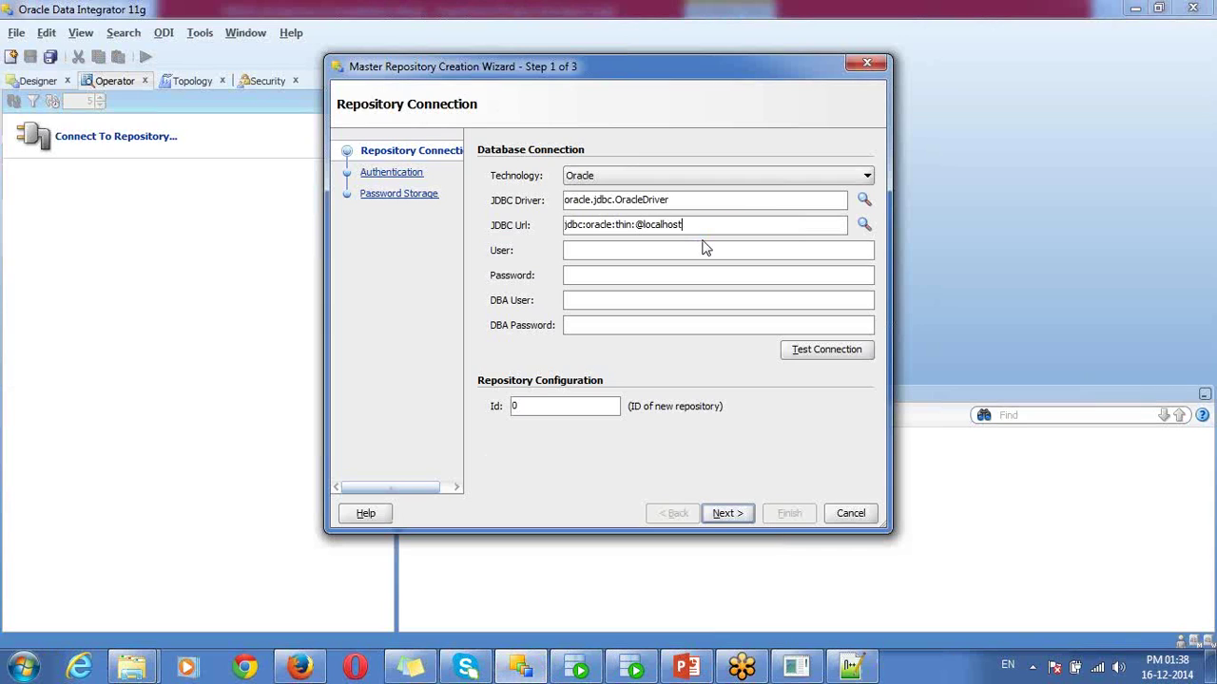
text(:1521:orcl)
double_click(715, 226)
click(681, 247)
text(mrepuser)
key(Tab)
text(•••••••)
- Enter DBA user system with its password, test the connection successfully, and set repository Id 5
text(systemoracle)
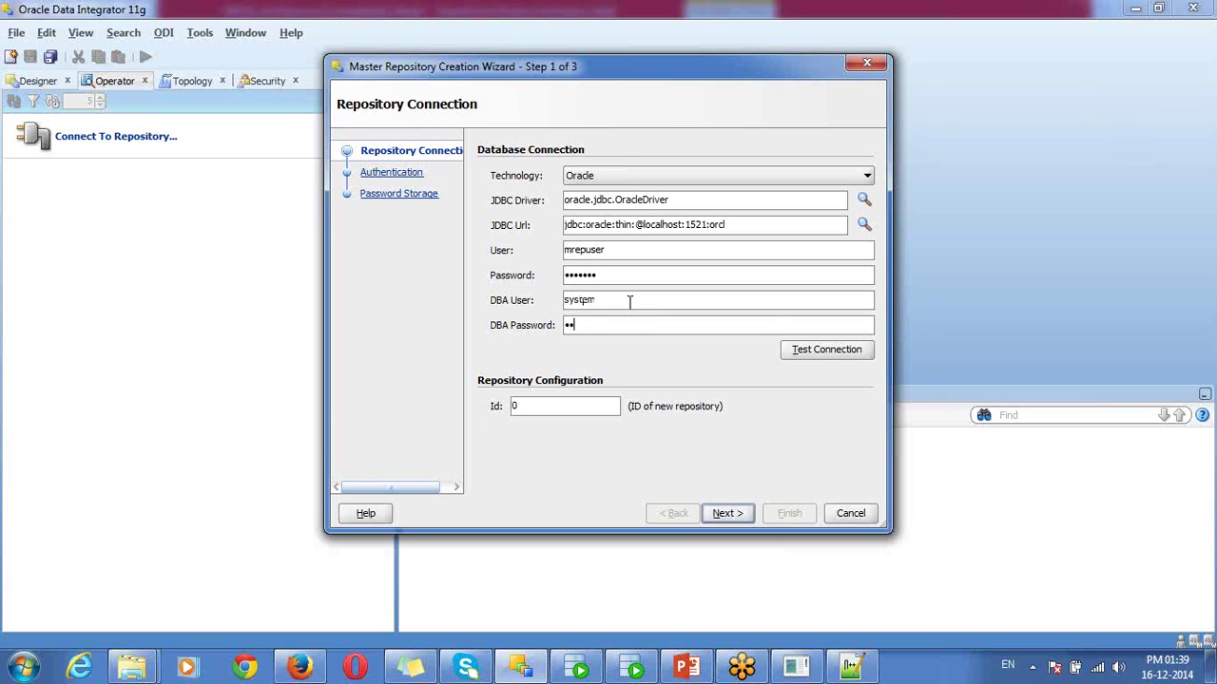
click(832, 355)
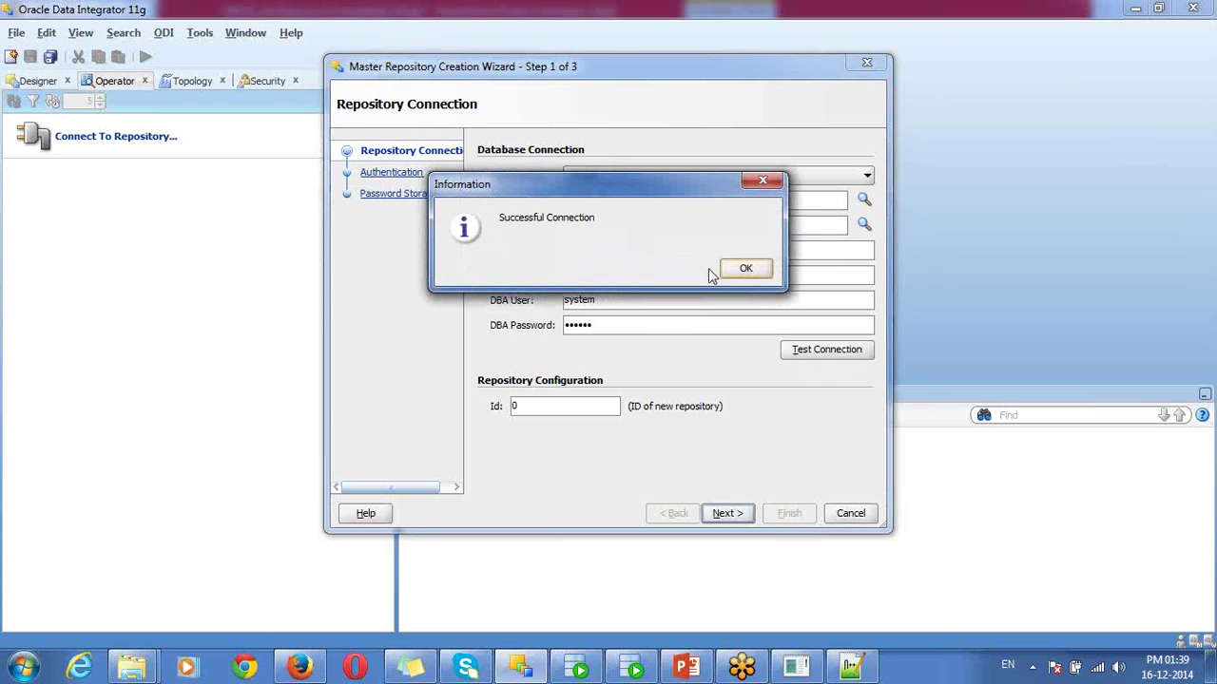
click(738, 269)
double_click(545, 403)
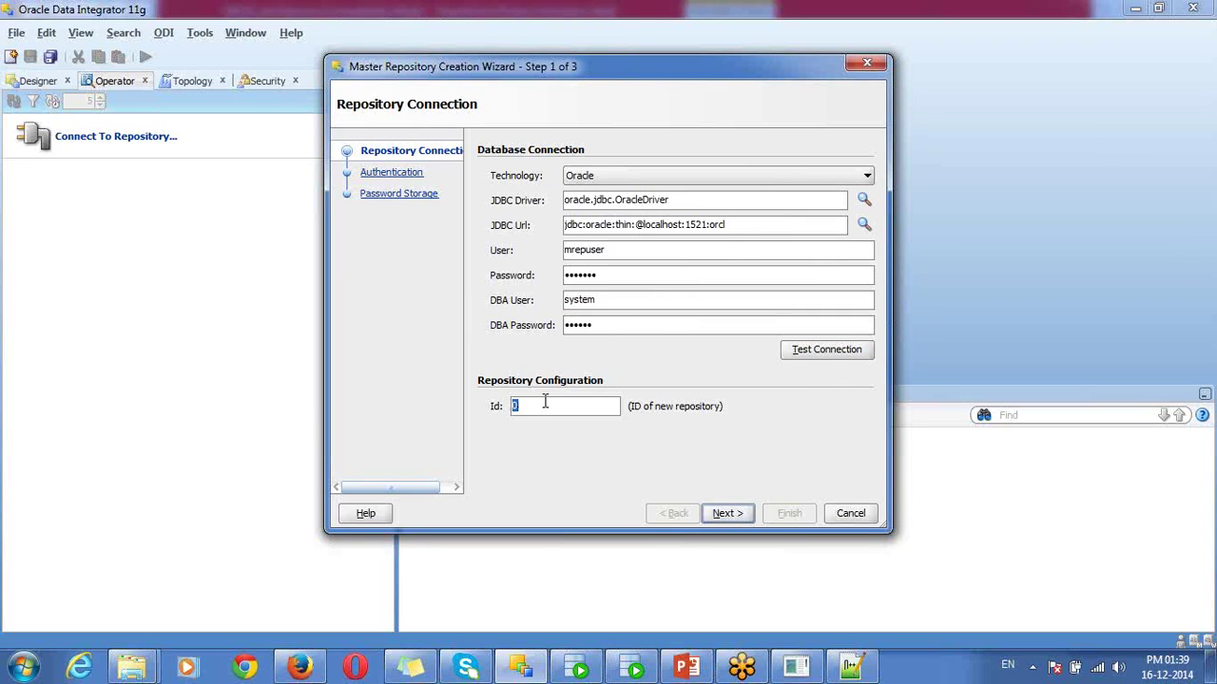
text(5)
- In SQL Plus, connect to the database as mrepuser with its password
click(796, 666)
text(conn mre)
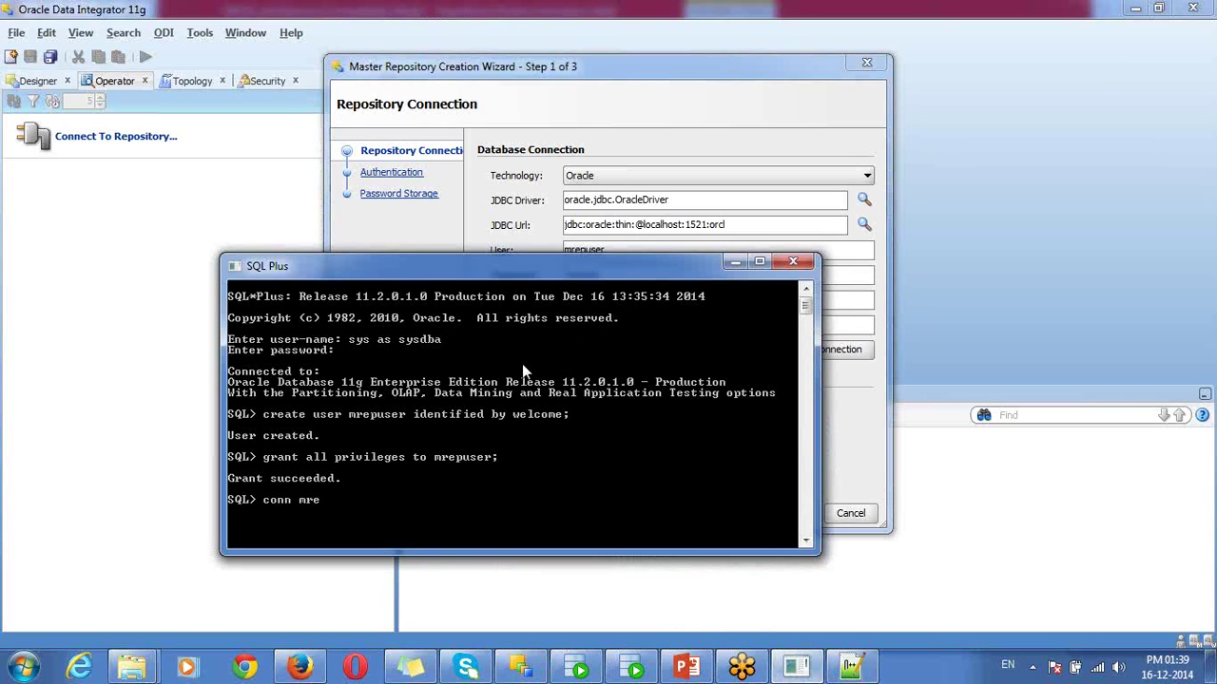
text(puser/welcome;)
key(Return)
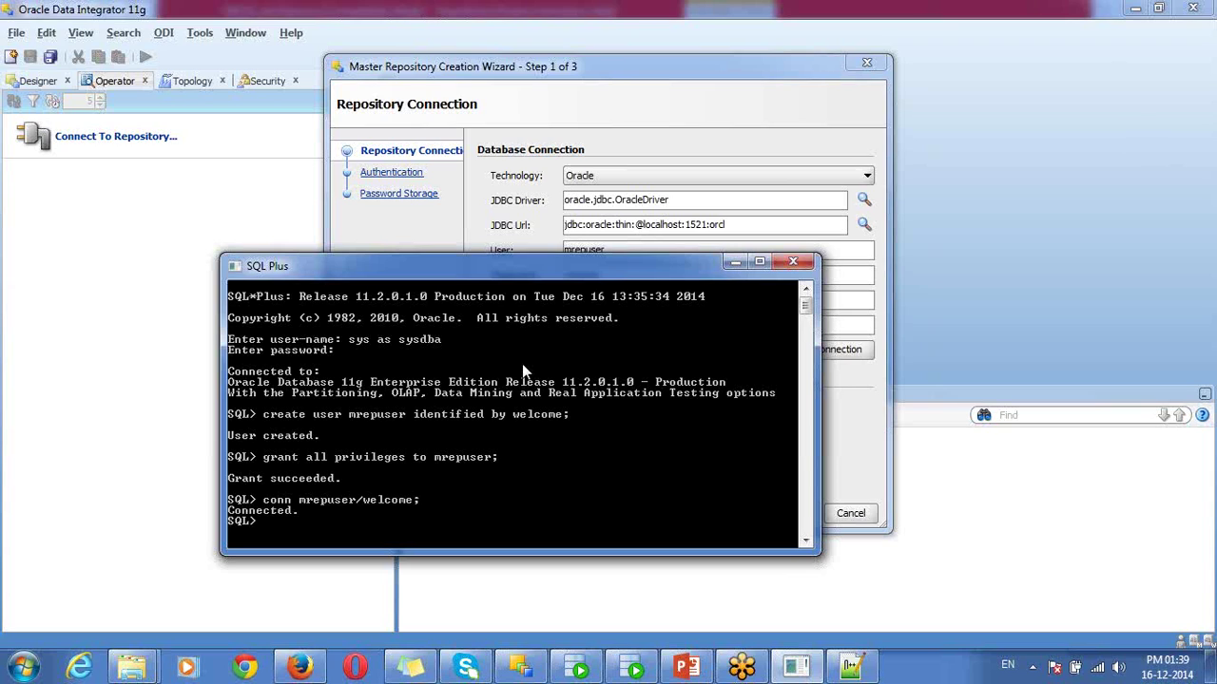
- Run select * from tab; to confirm the mrepuser schema is empty, then return to the wizard
text(select * from tab;)
key(Return)
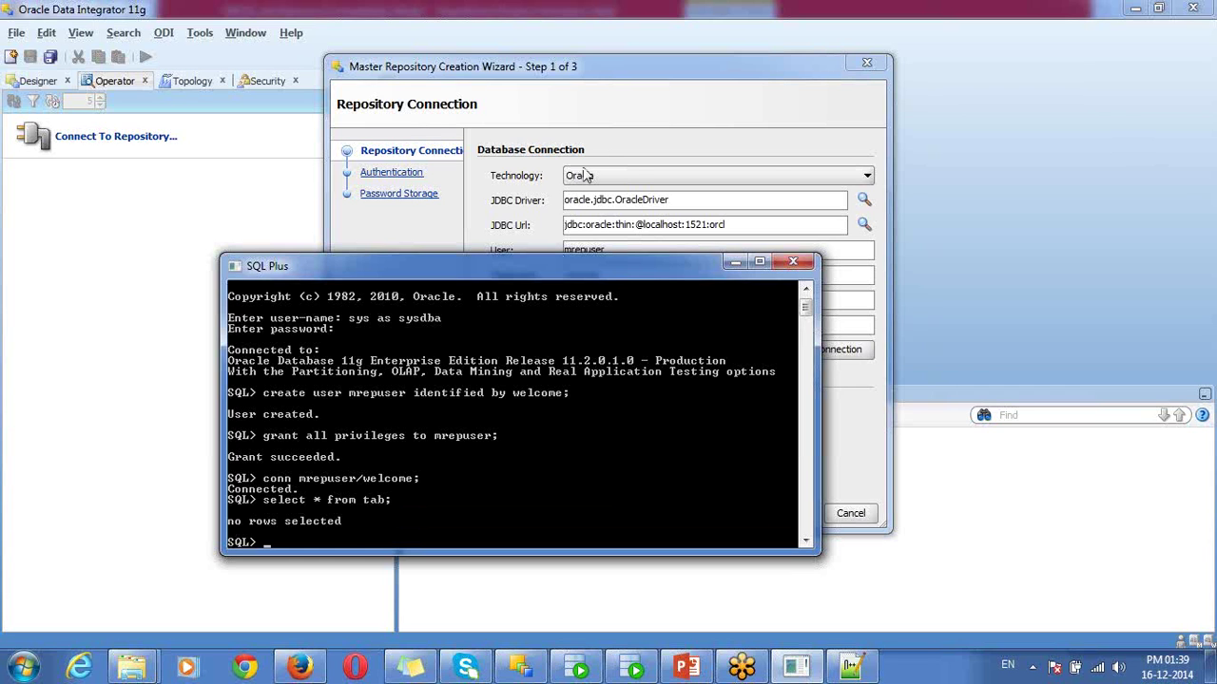
drag(565, 266, 537, 237)
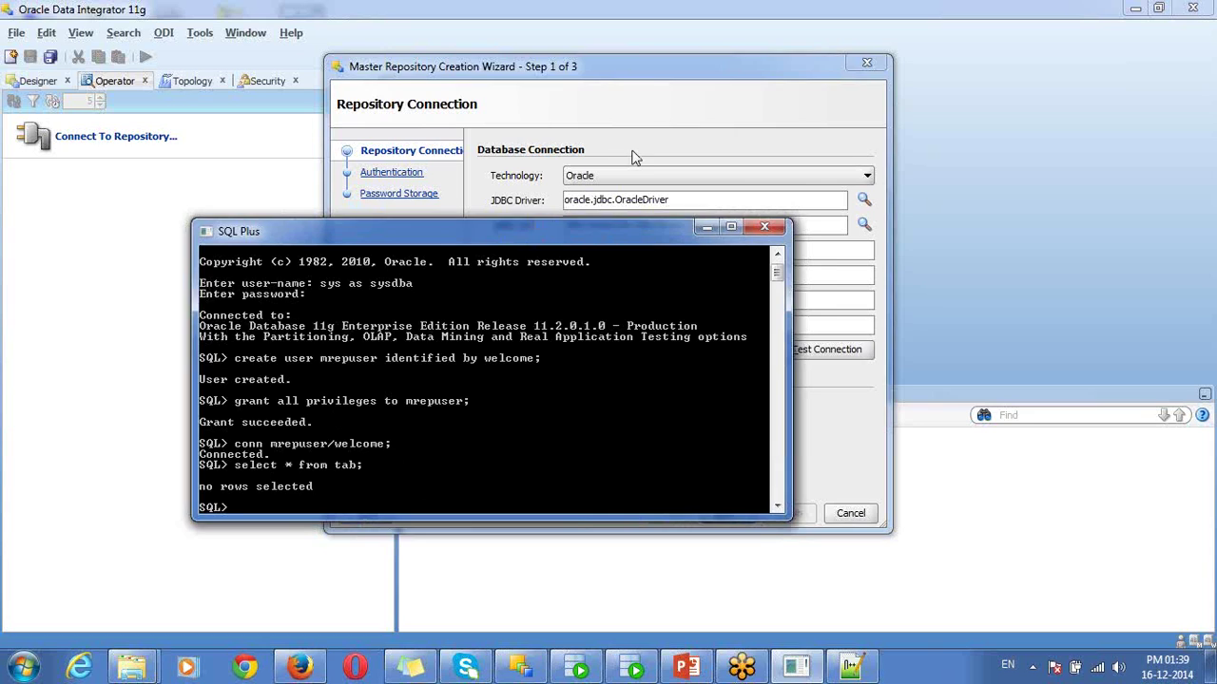
click(633, 155)
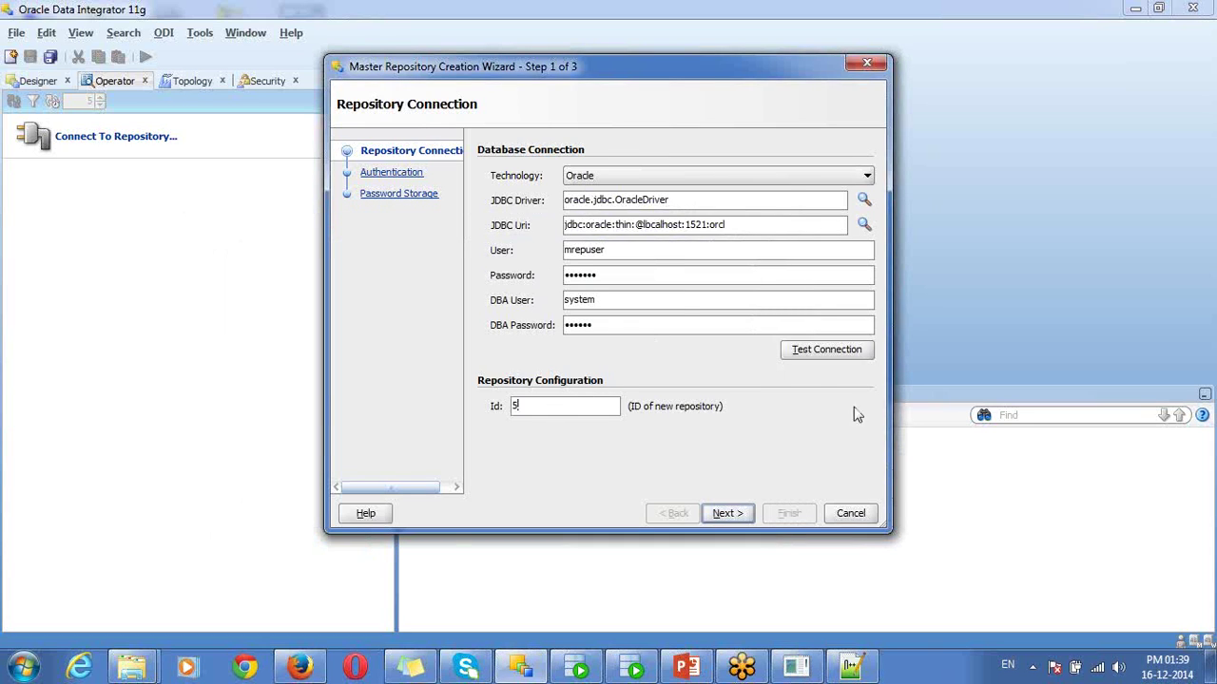
- At the Authentication step, keep ODI authentication and enter and confirm the SUPERVISOR password
double_click(624, 250)
click(733, 515)
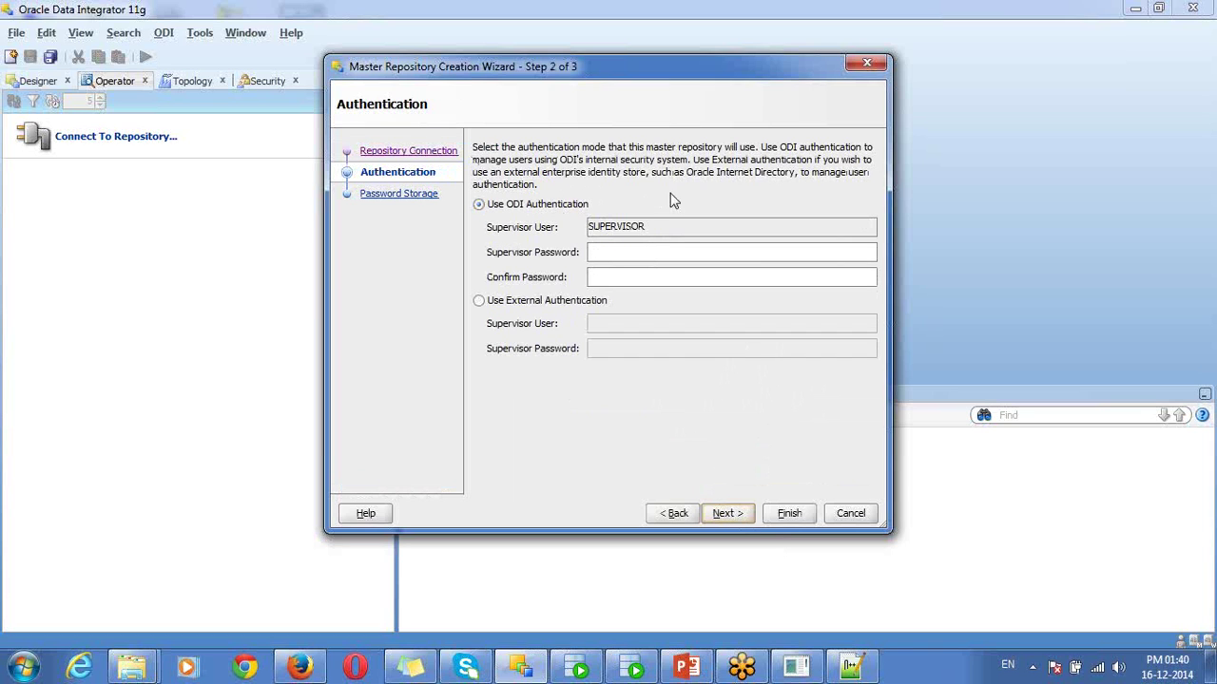
click(598, 251)
double_click(641, 228)
click(615, 250)
text(welcome)
key(Tab)
text(welcome)
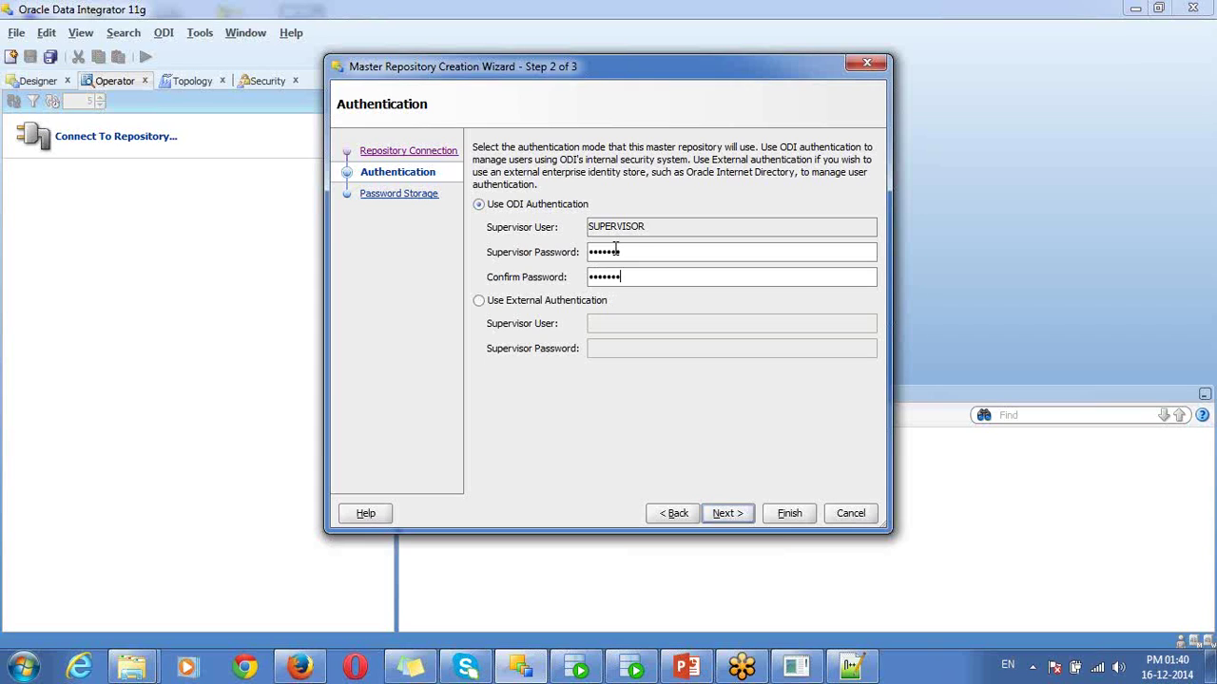
double_click(638, 250)
double_click(629, 252)
double_click(656, 231)
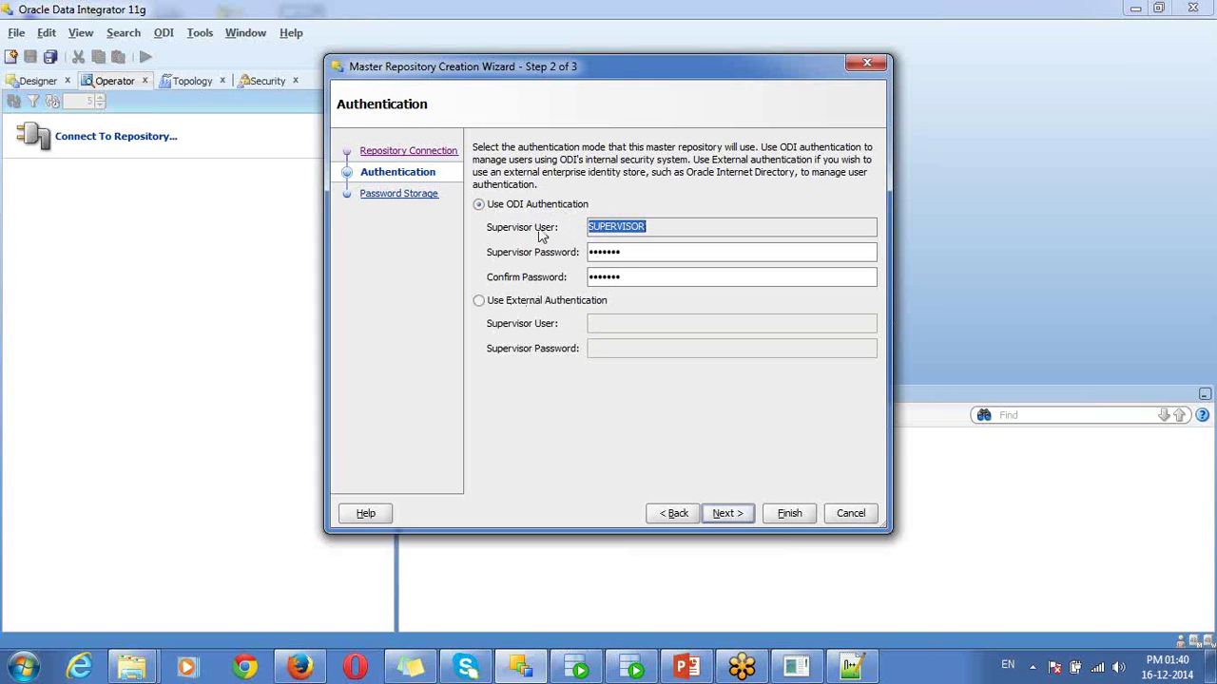
- Keep Internal Password Storage and finish the wizard to start creating the master repository
click(738, 514)
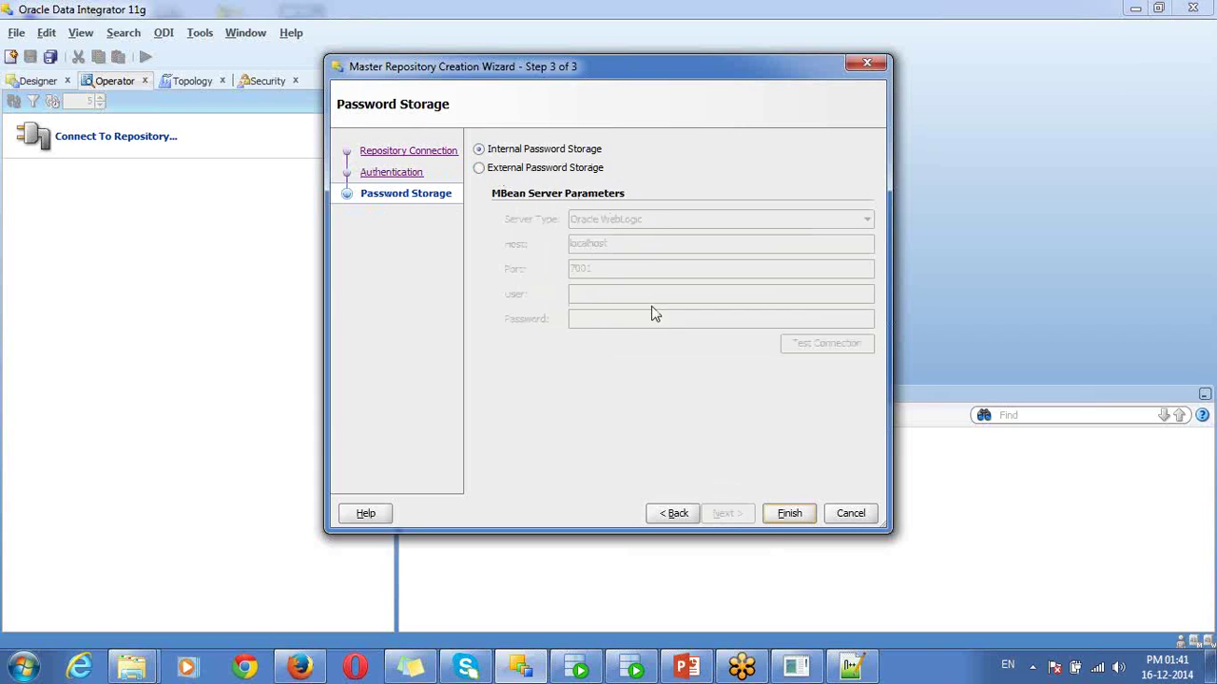
click(530, 154)
click(789, 515)
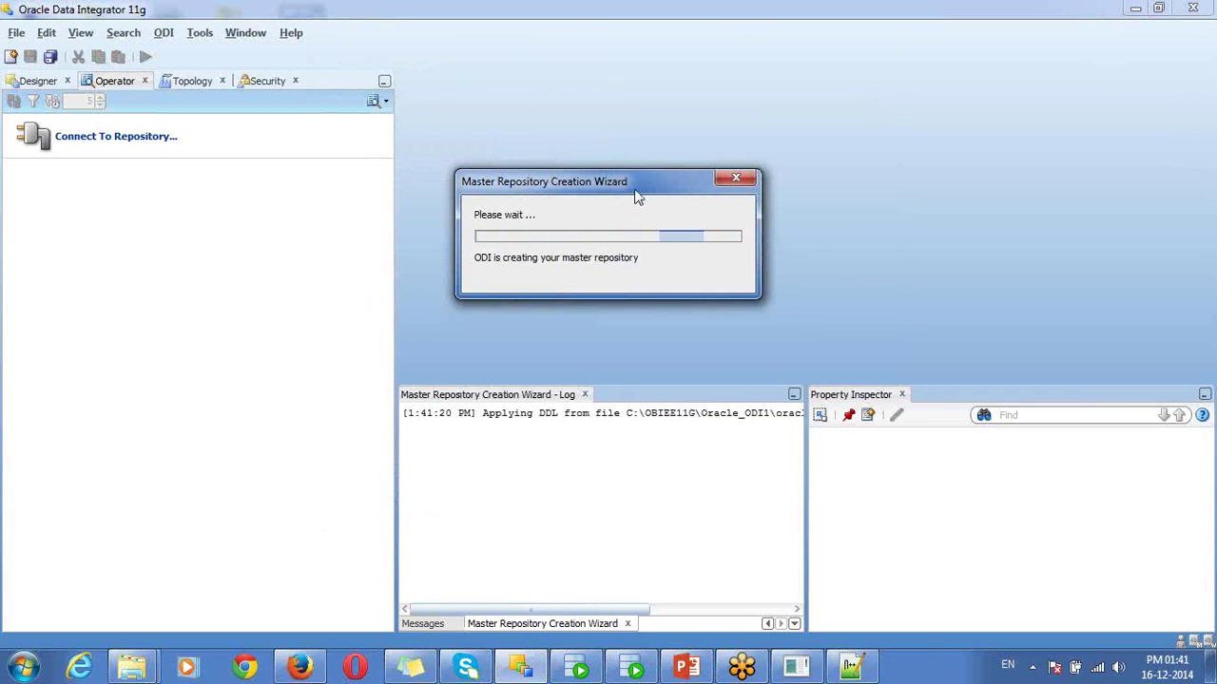
mouse_move(641, 190)
mouse_down()
mouse_move(603, 122)
mouse_move(618, 183)
mouse_up()
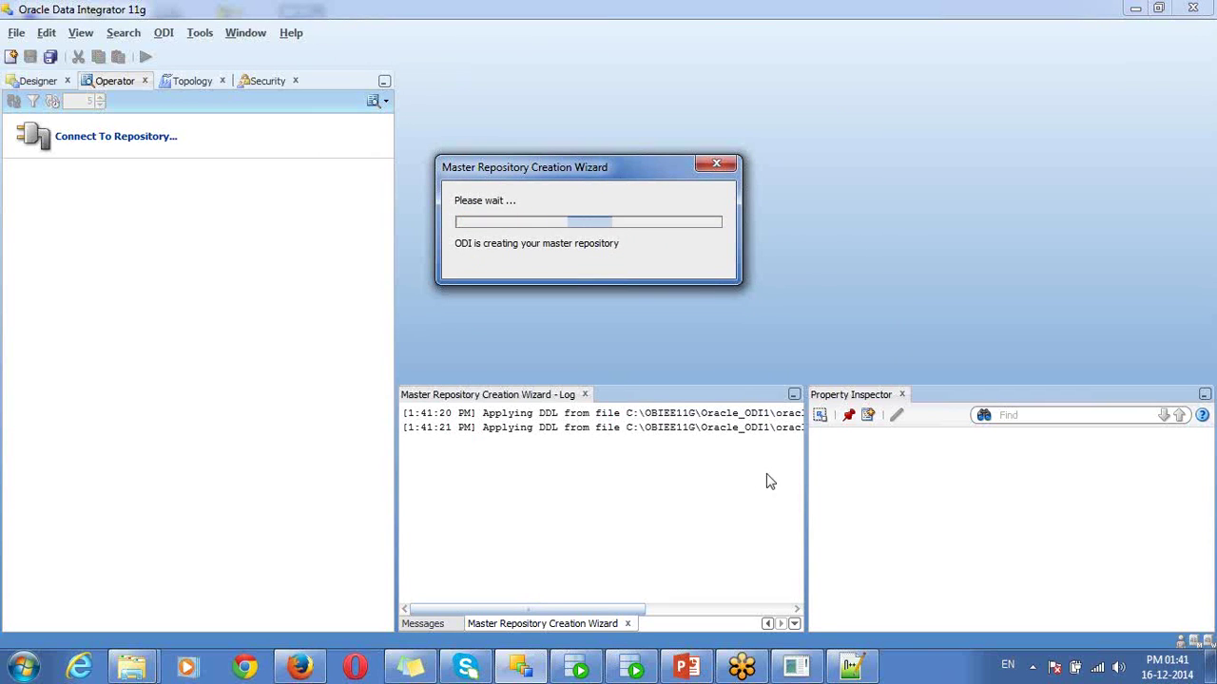
- Rerun select * from tab; in SQL Plus, review the 64 SNP_ tables, then minimize the console
click(796, 669)
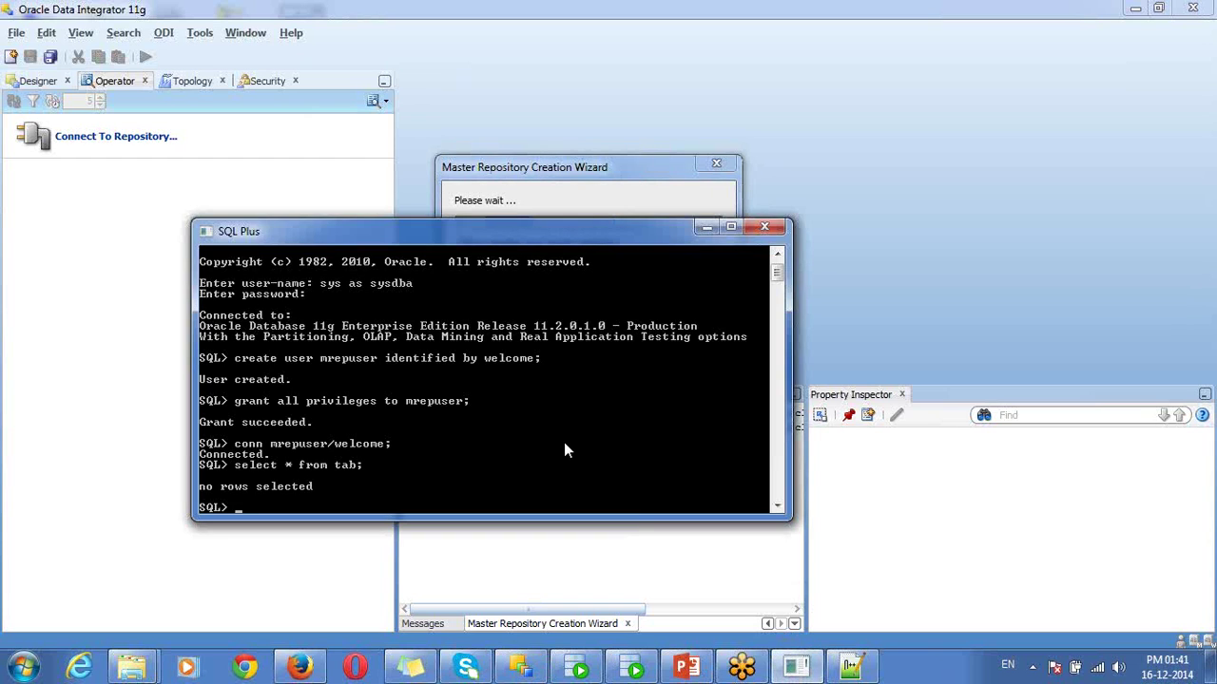
key(Up)
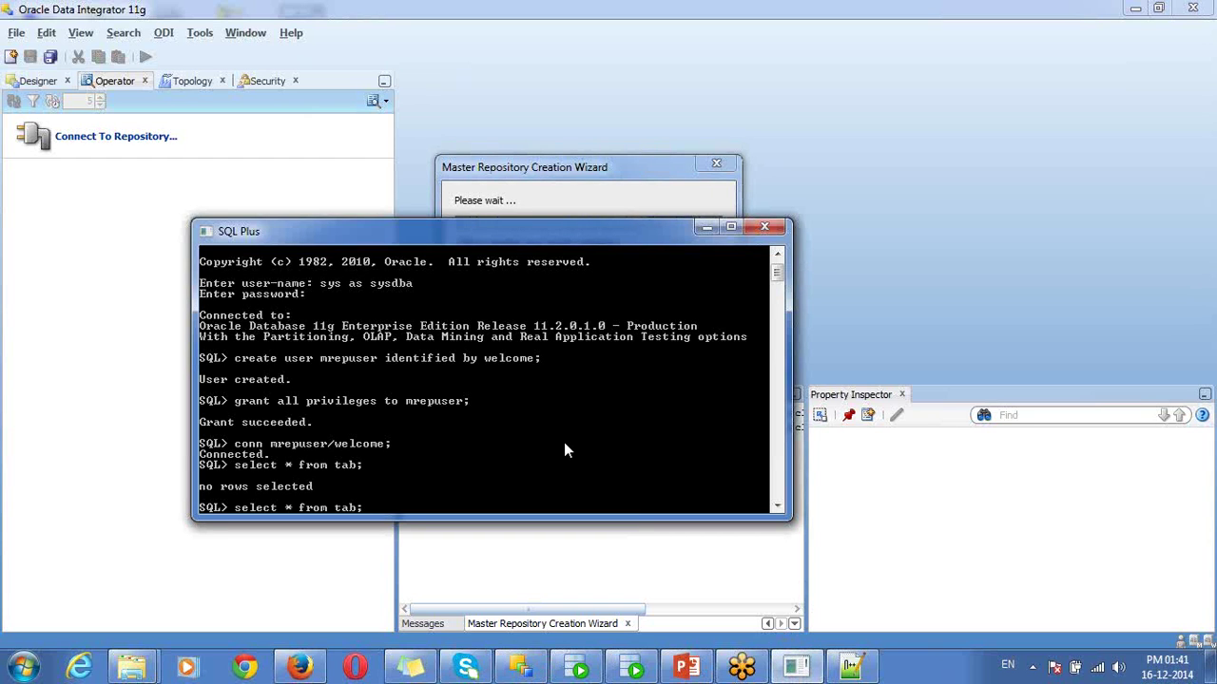
key(Return)
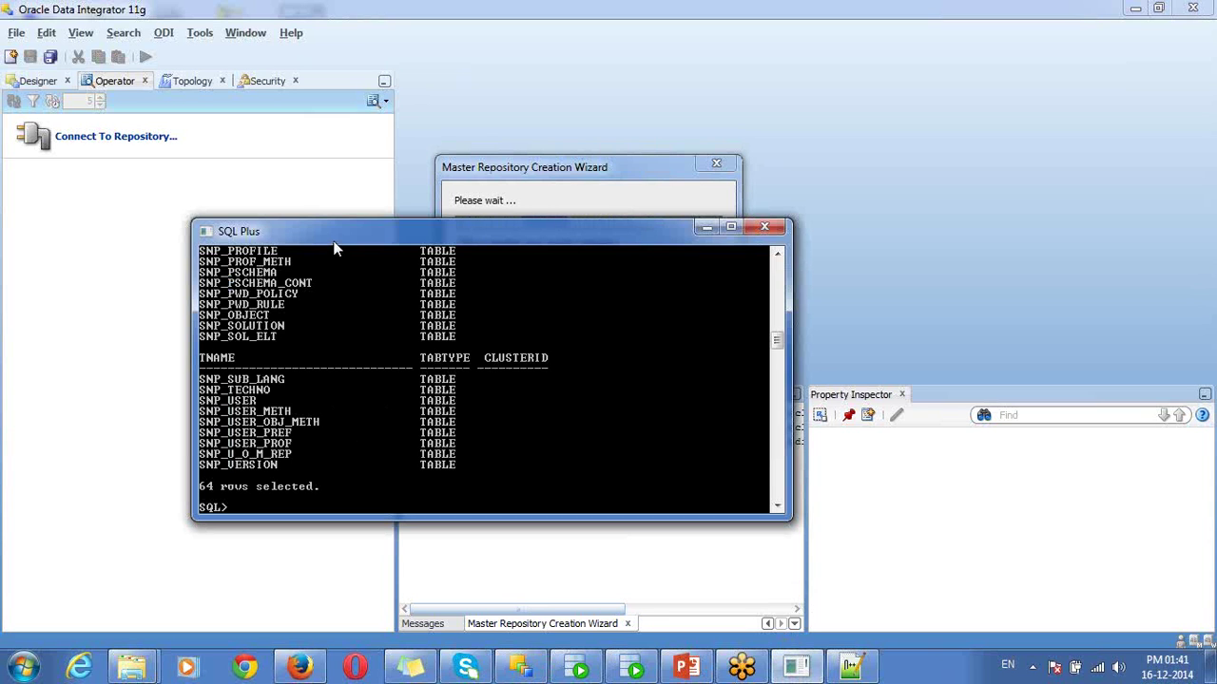
drag(335, 250, 429, 143)
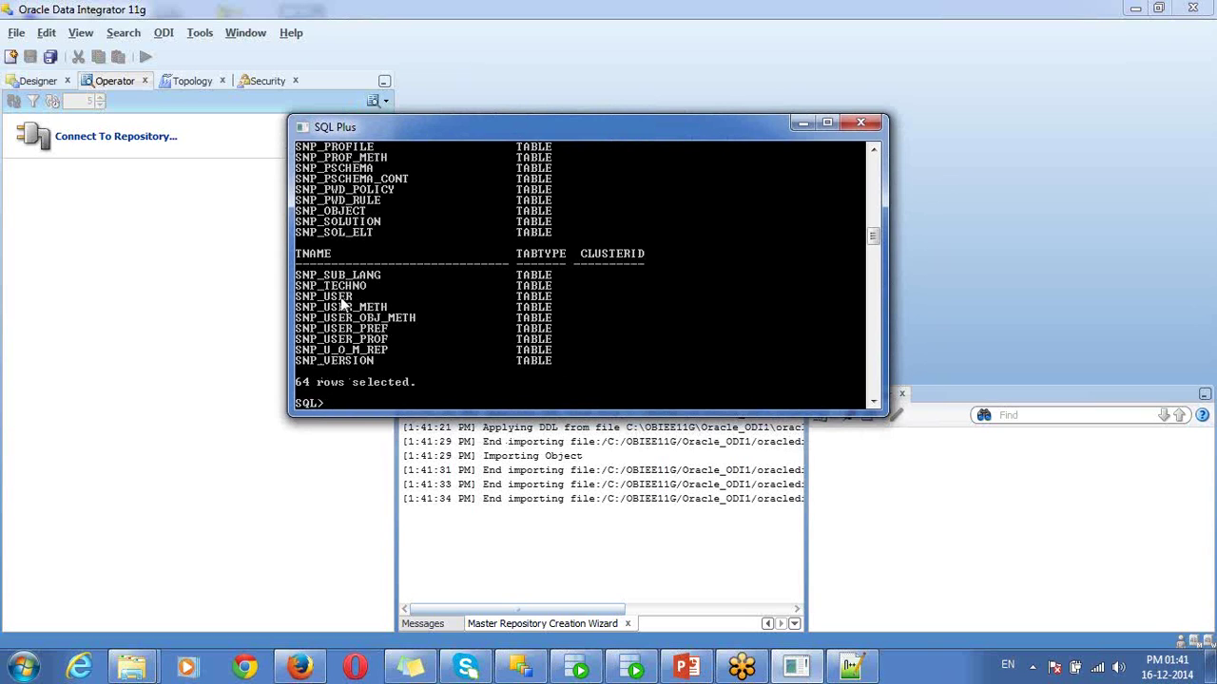
drag(871, 237, 868, 183)
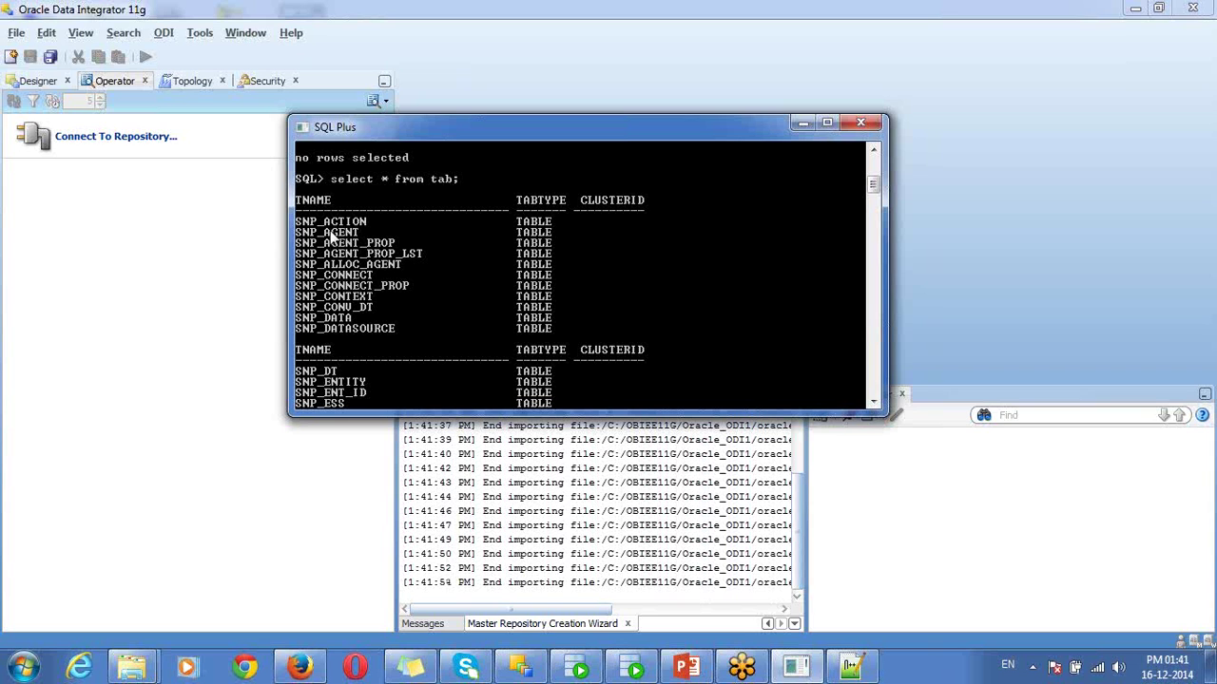
drag(874, 188, 875, 240)
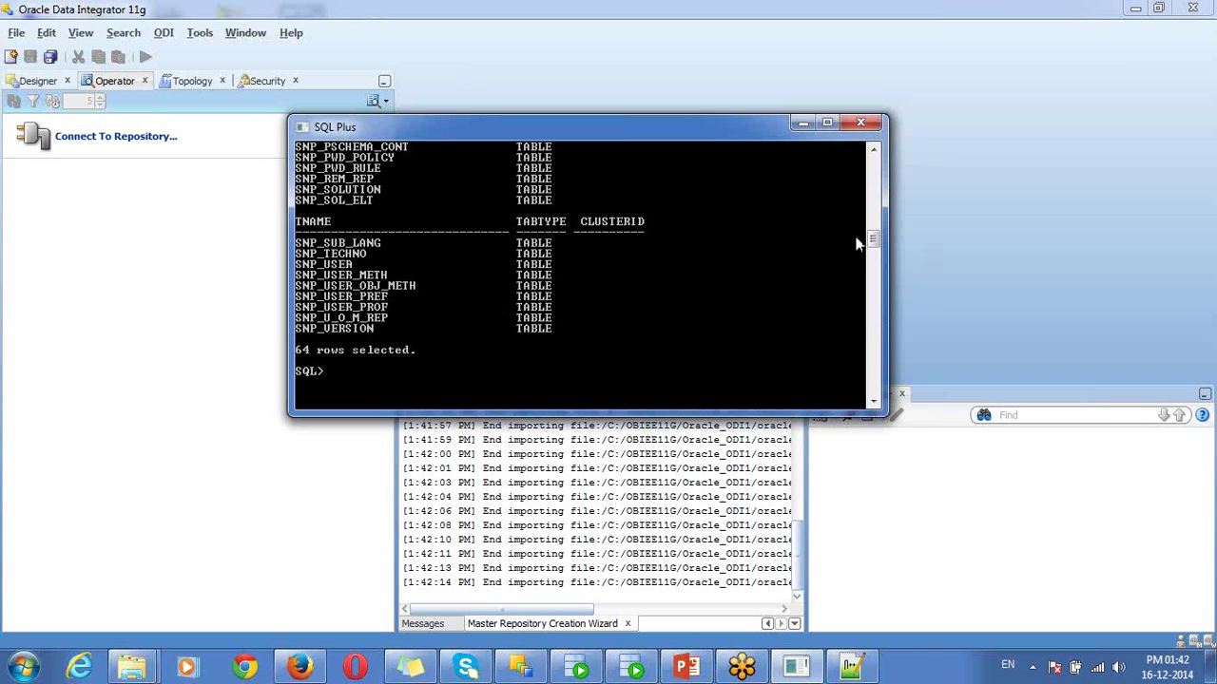
drag(874, 241, 871, 215)
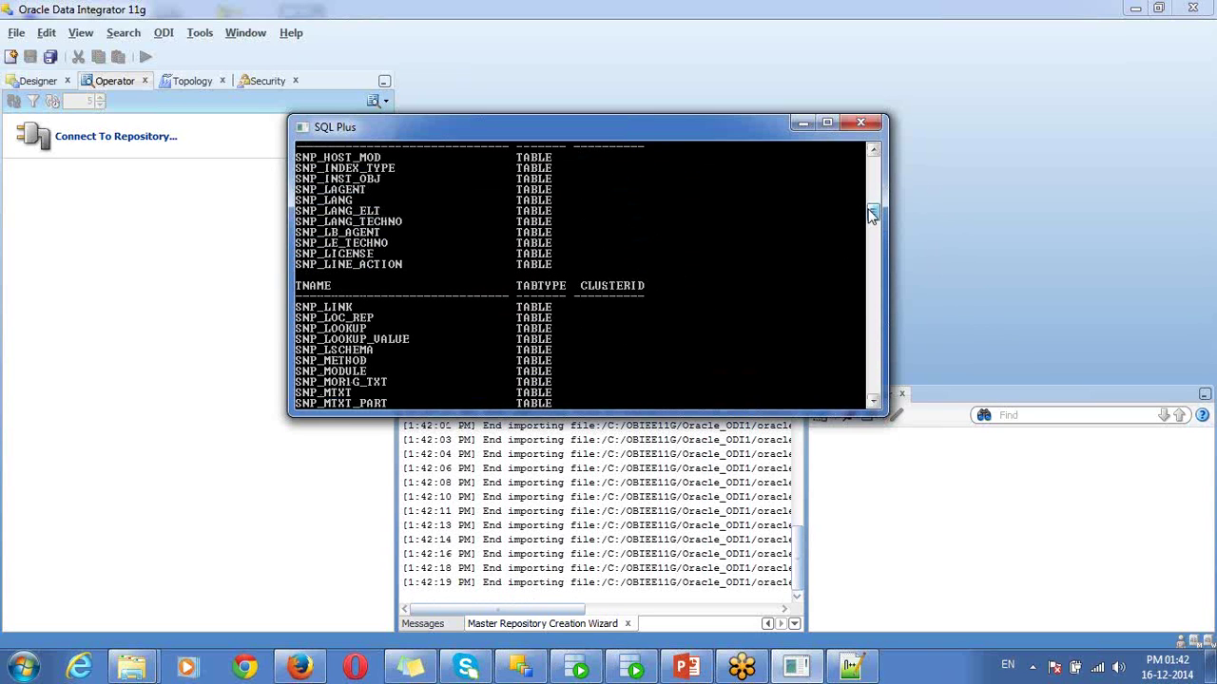
click(801, 122)
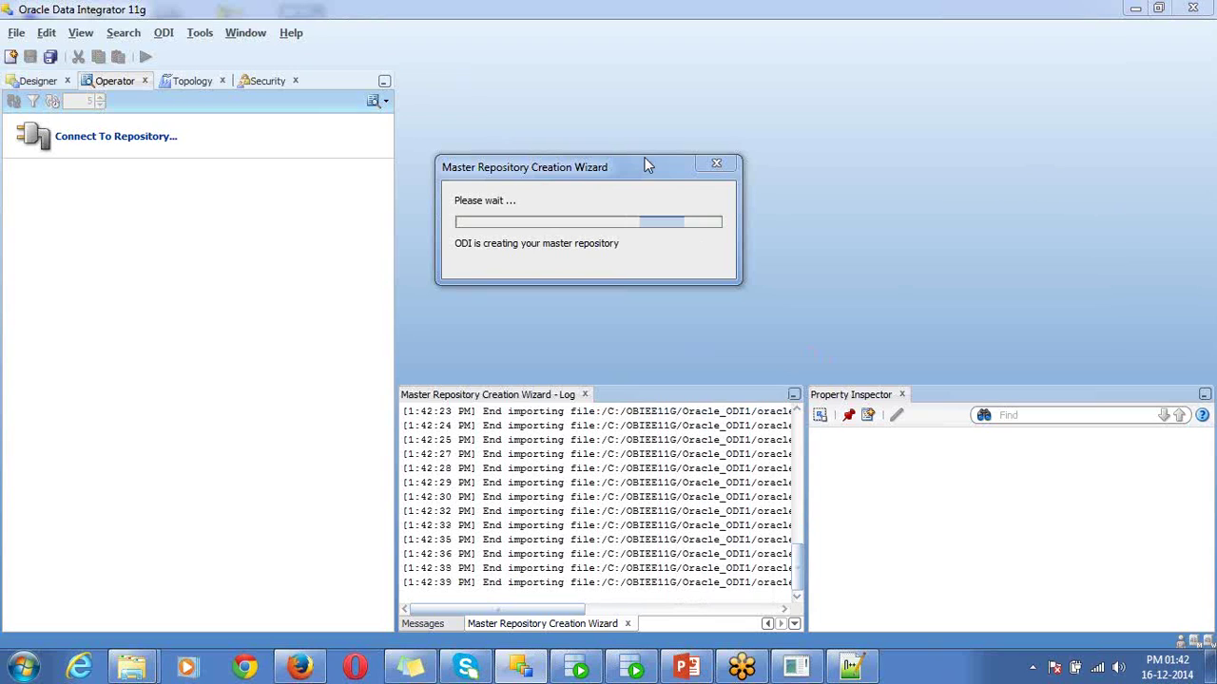
drag(645, 167, 655, 244)
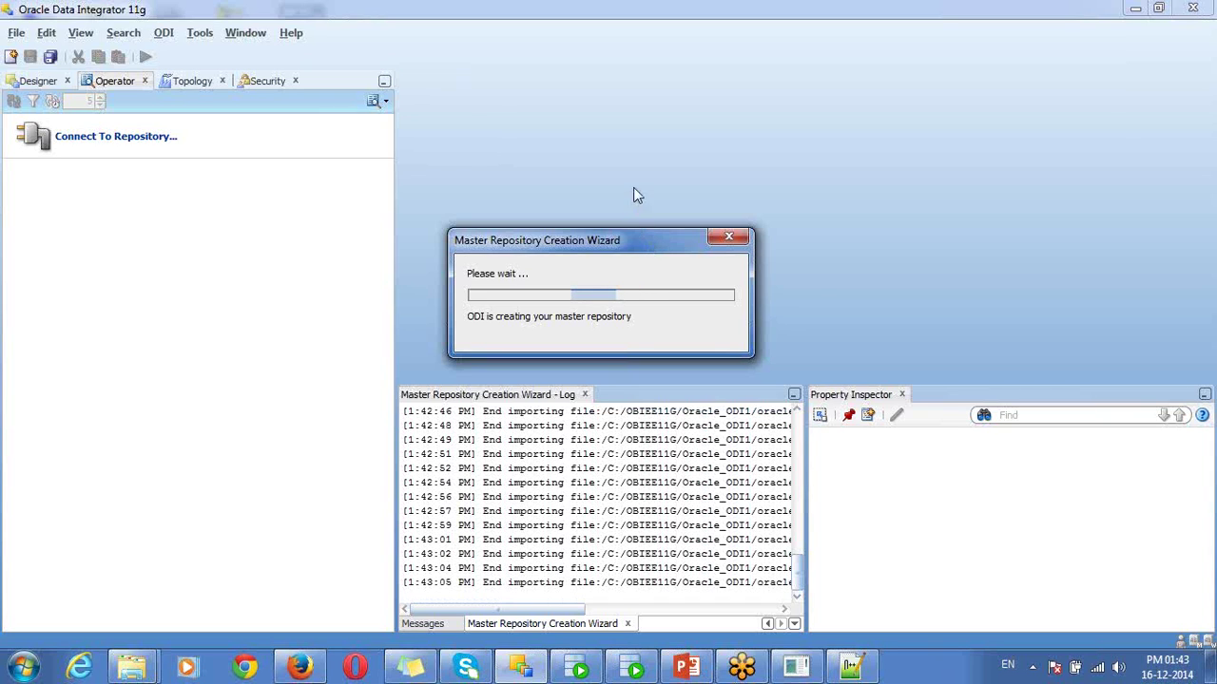
drag(637, 195, 633, 184)
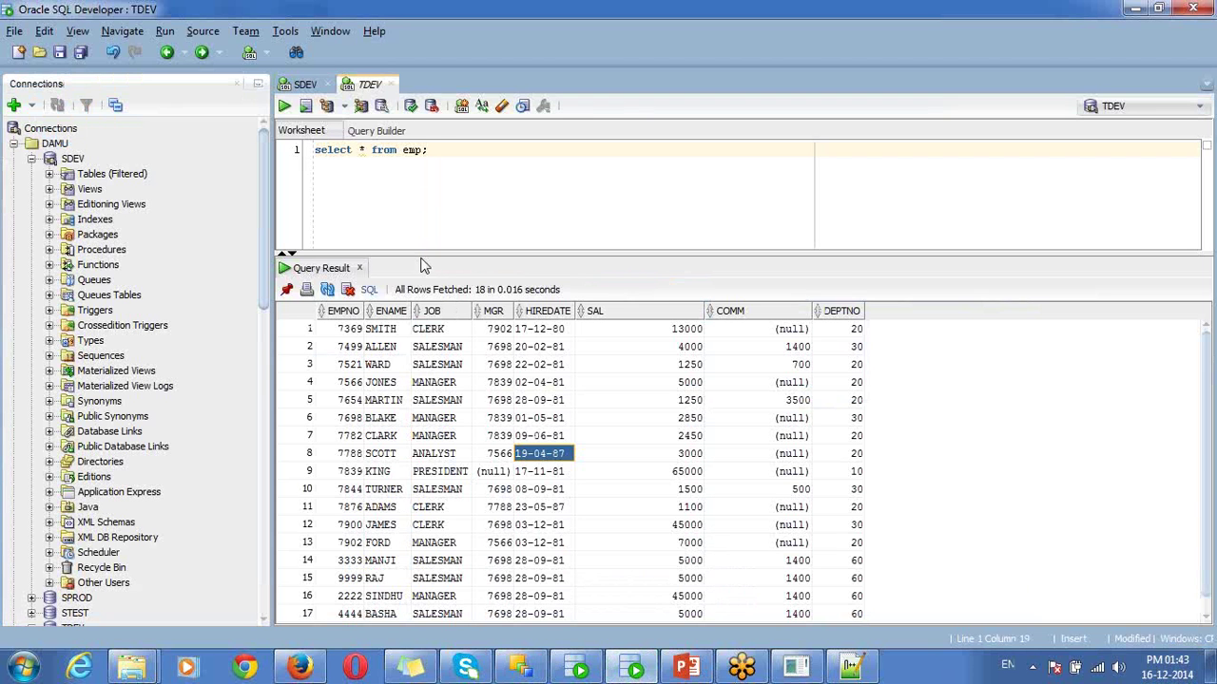
- Create and save an MREPUSER connection to localhost:1521, SID orcl, and connect to its worksheet
click(13, 143)
click(16, 130)
click(15, 106)
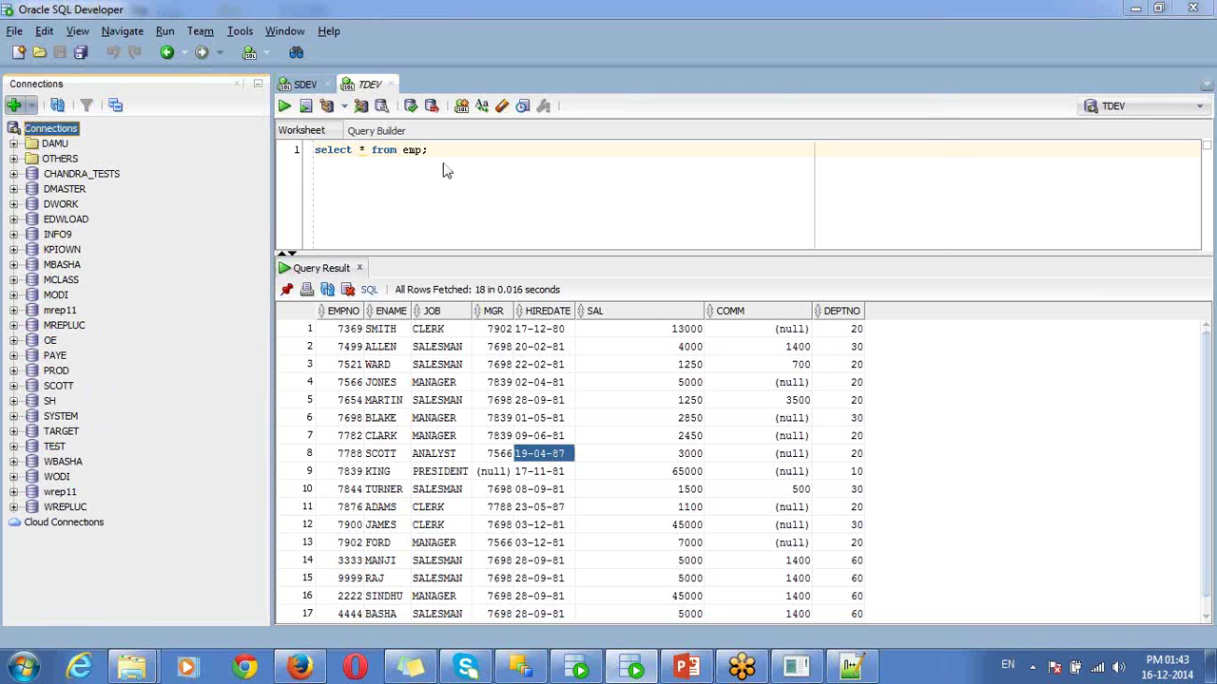
text(MREPUSER)
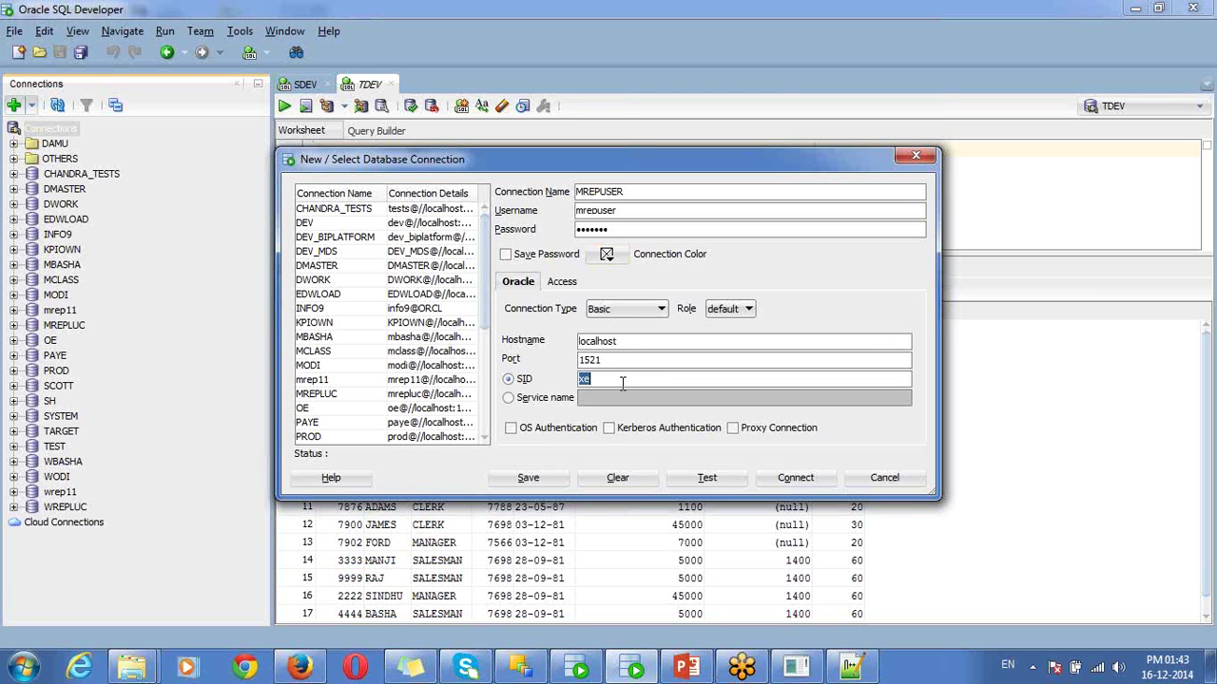
click(540, 482)
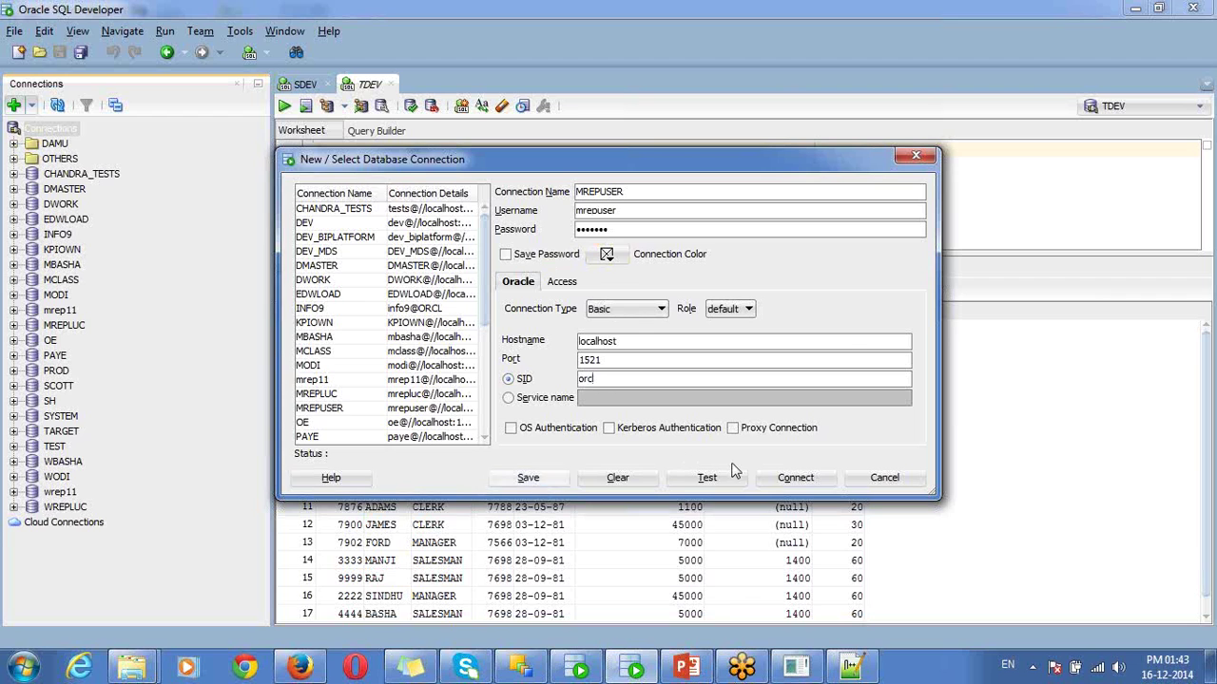
click(794, 478)
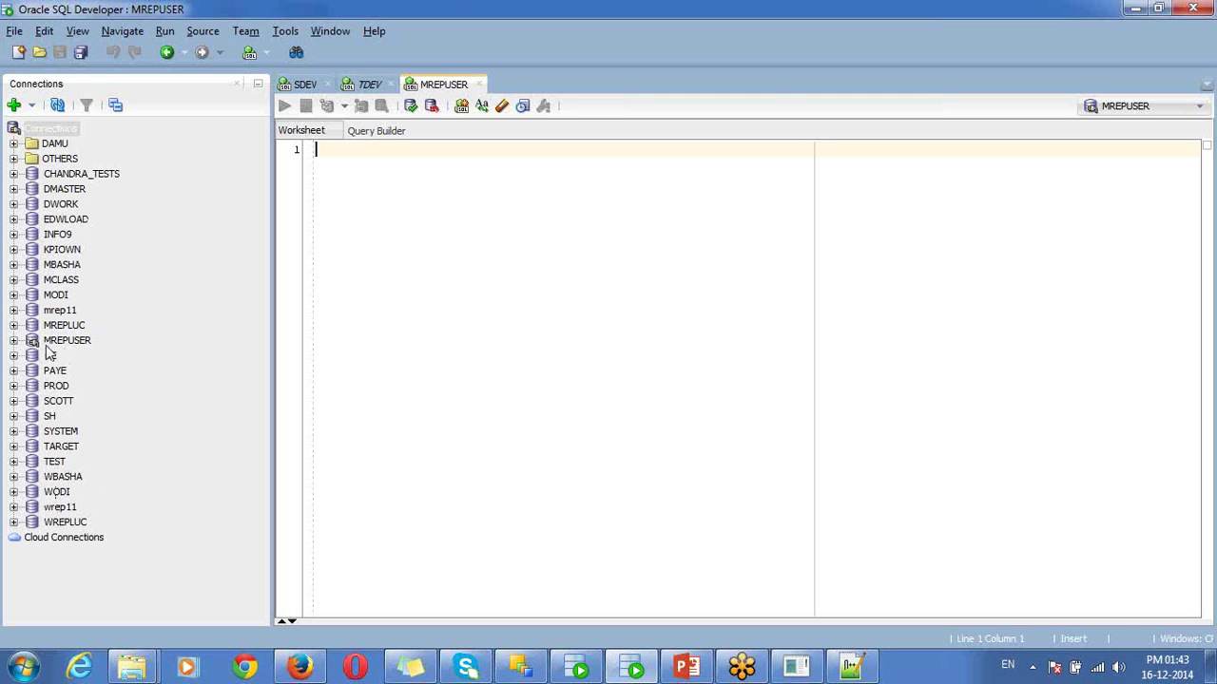
- Expand MREPUSER's tables and view the SNP_USER table's data
click(14, 341)
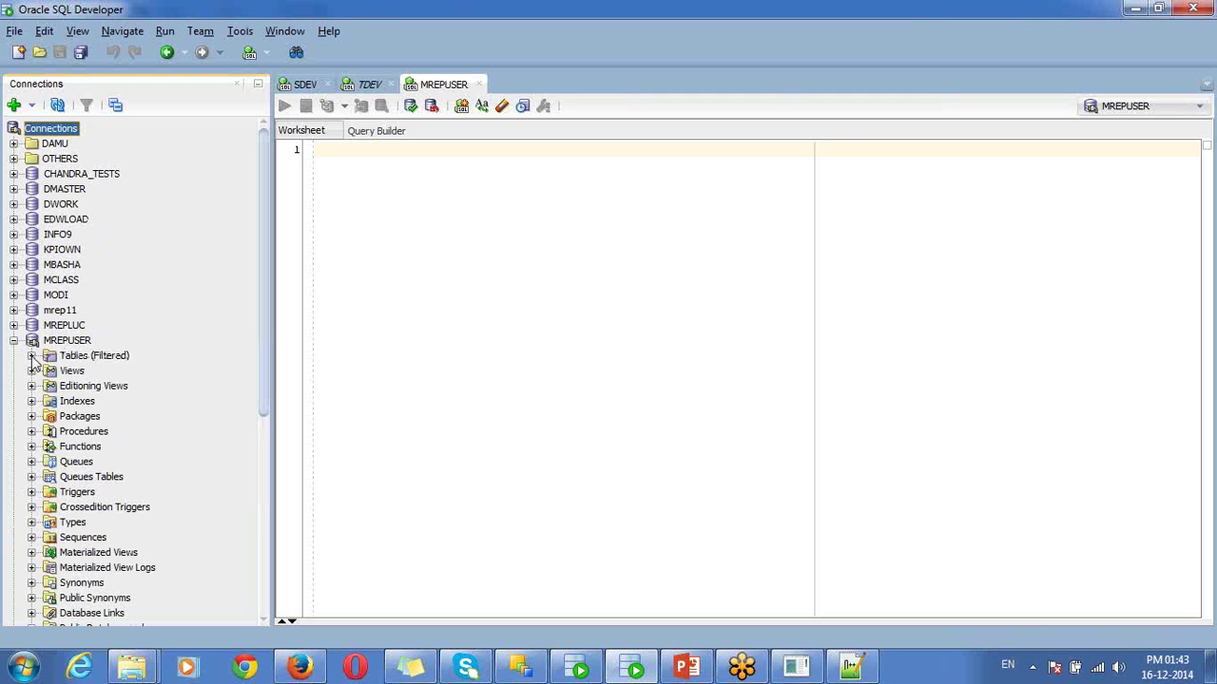
click(31, 355)
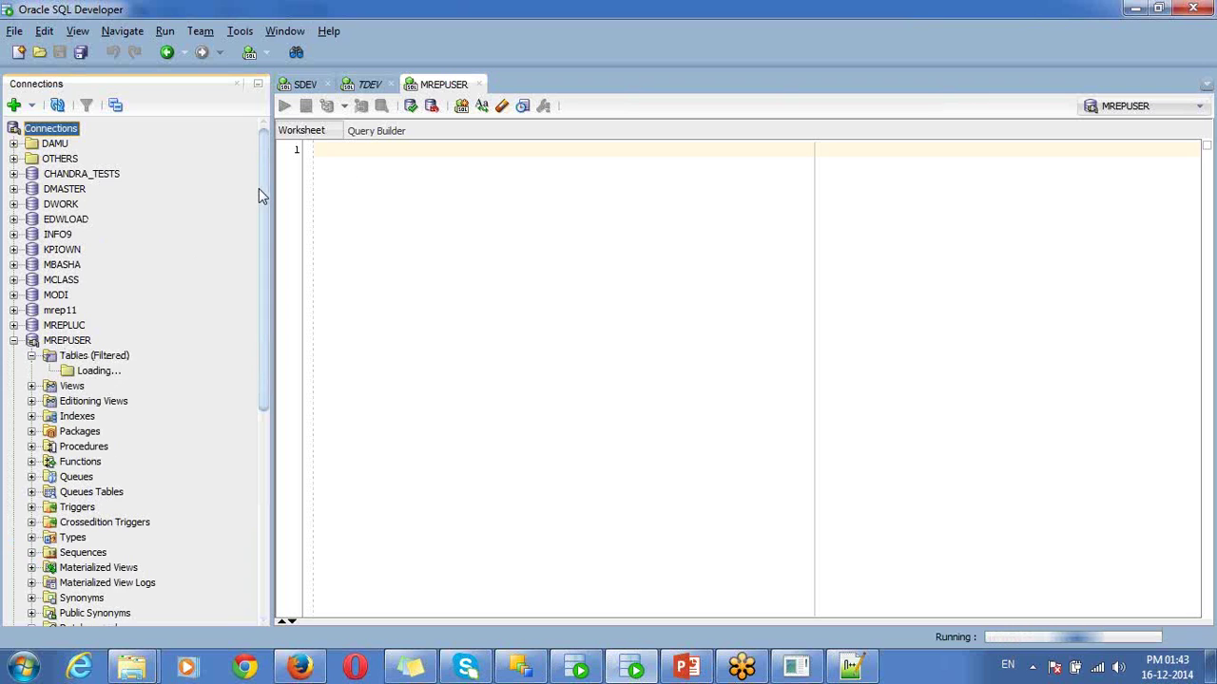
drag(259, 206, 281, 407)
click(119, 457)
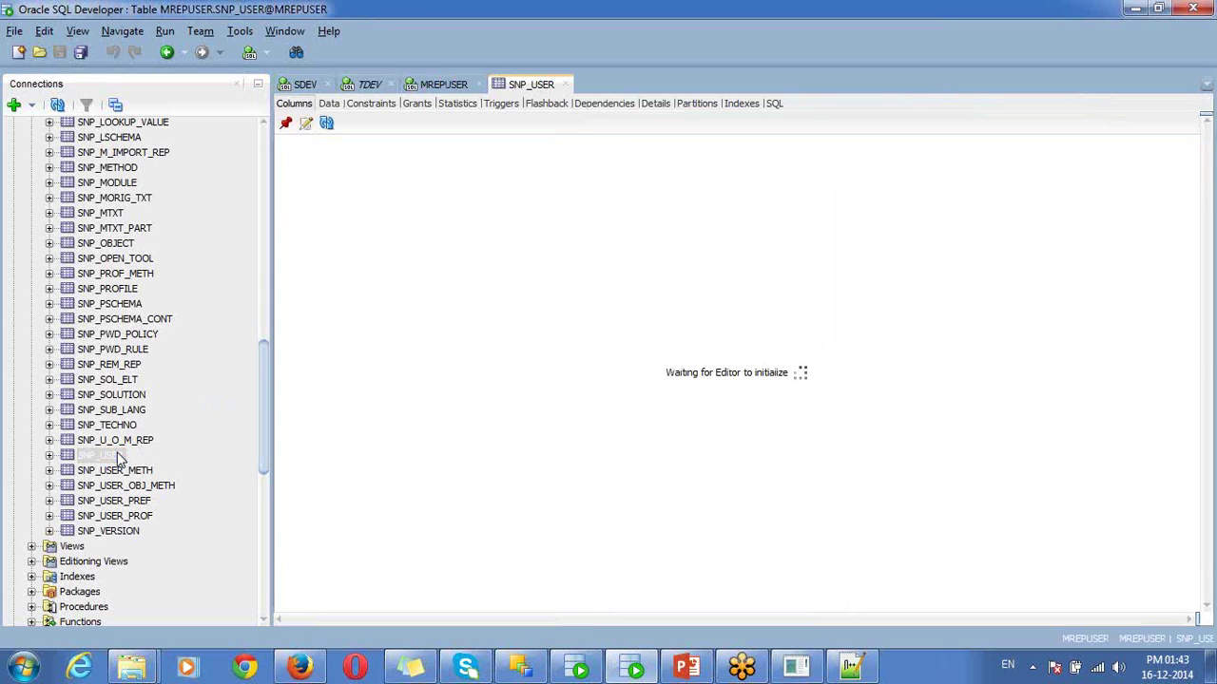
click(331, 105)
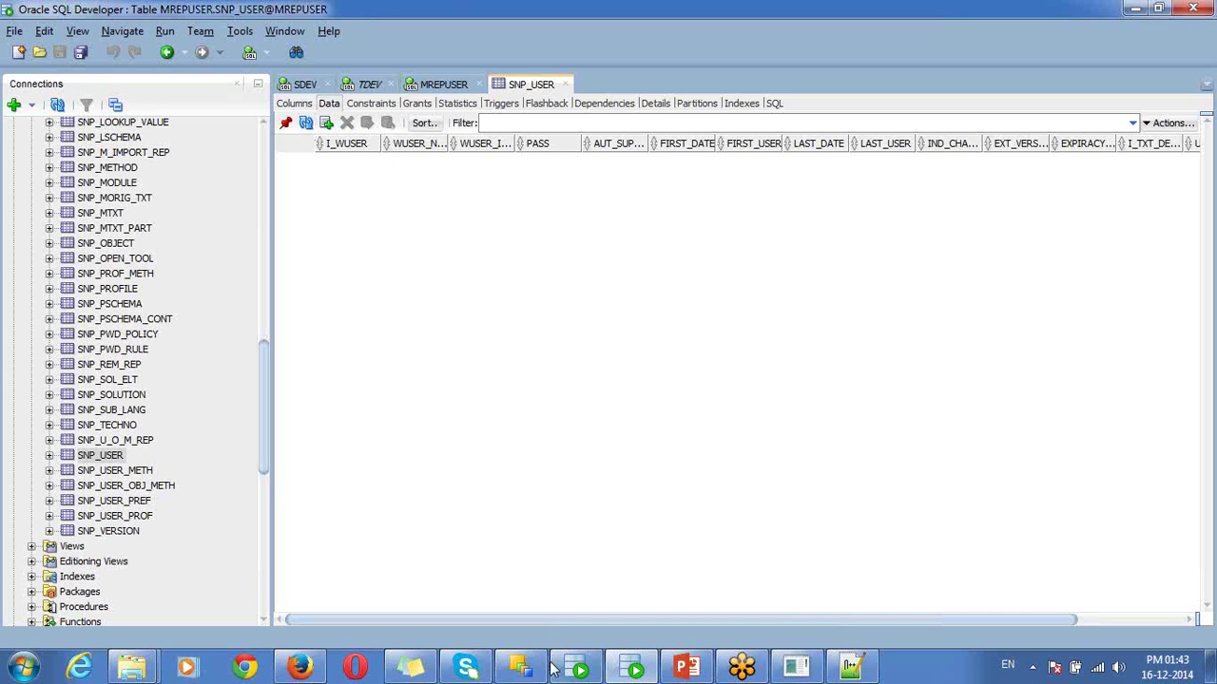
- Check ODI's repository creation, then view SNP_PROFILE's 12 profiles from CONNECT to VERSION ADMIN
click(520, 668)
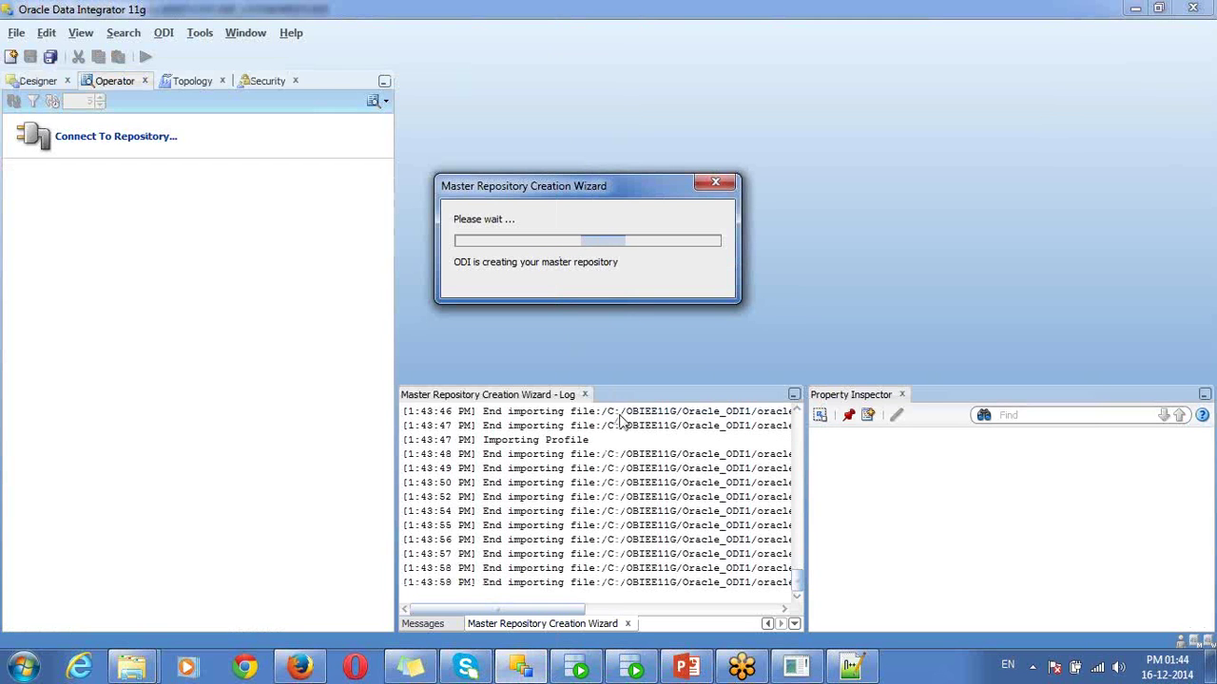
click(635, 668)
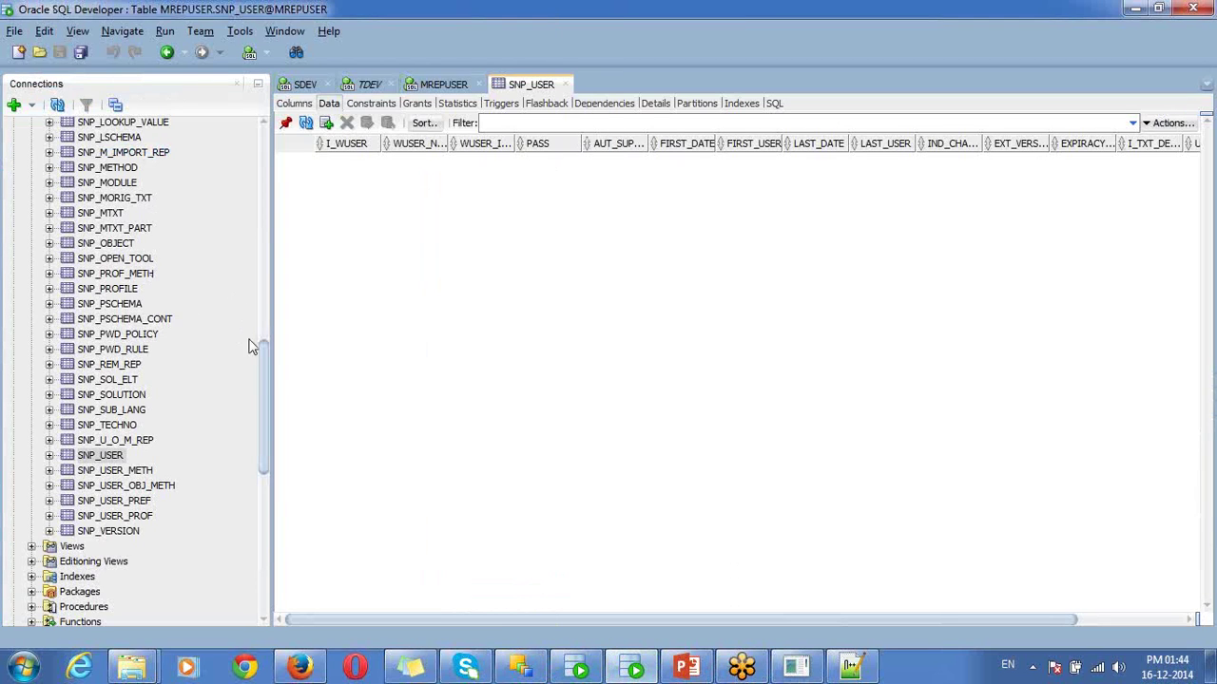
drag(266, 367, 260, 326)
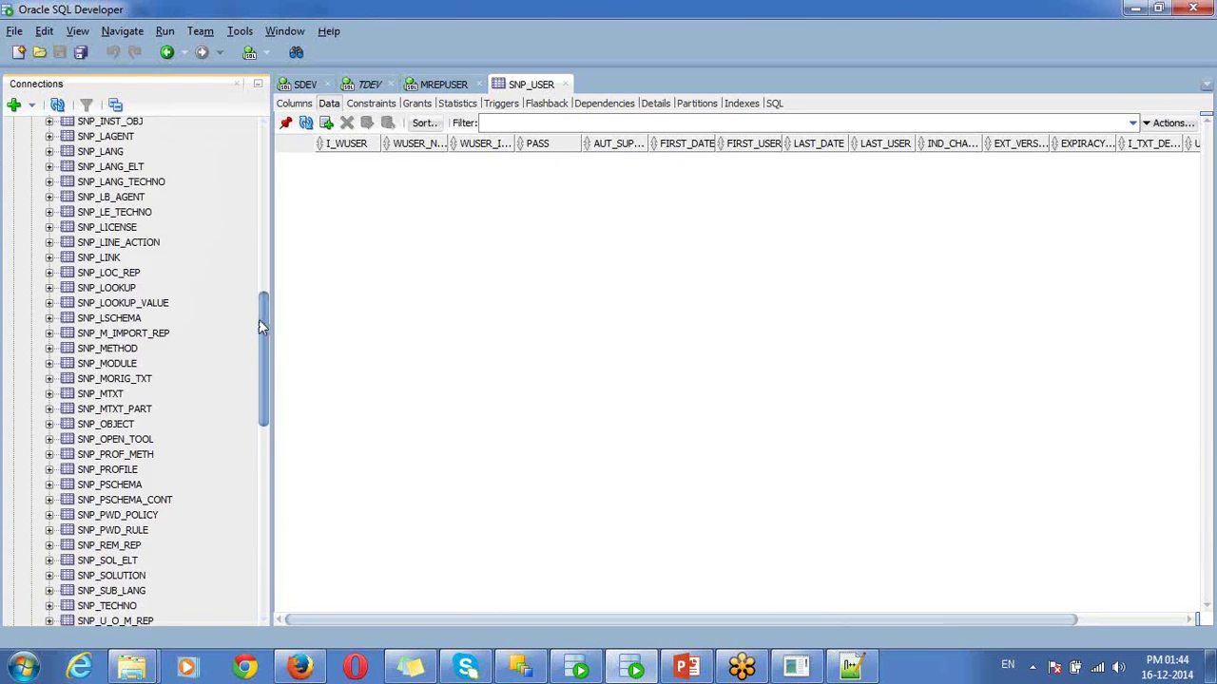
click(100, 473)
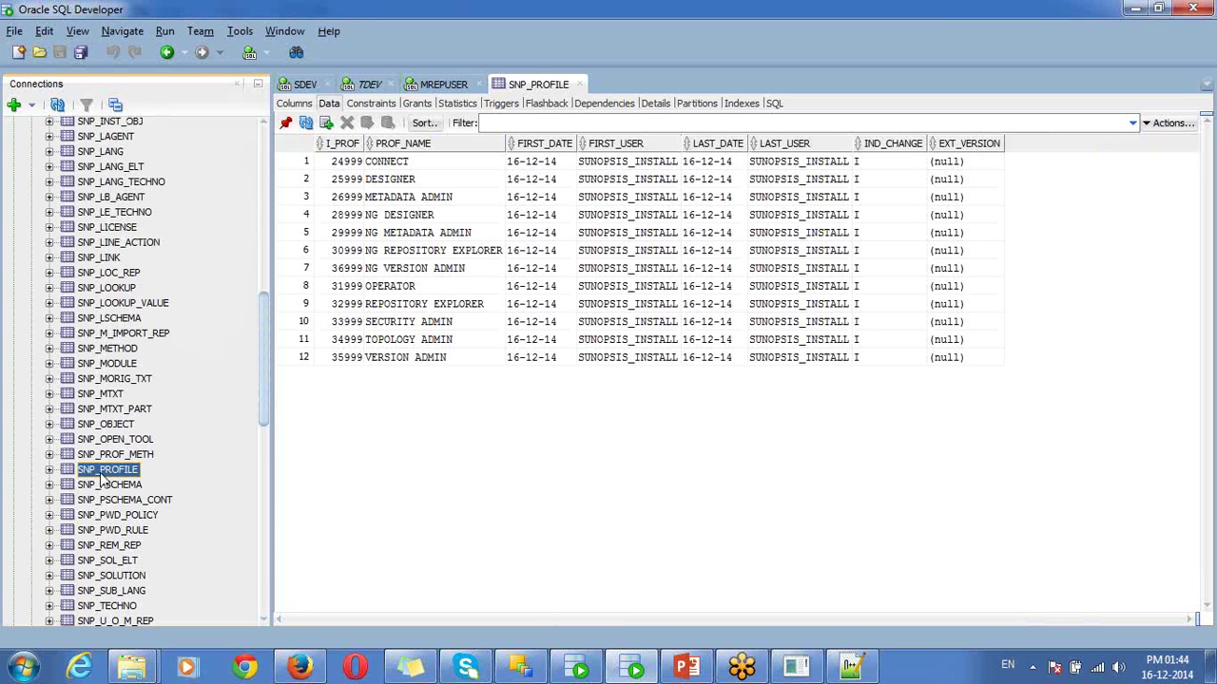
- Browse PROF_NAME profiles, then the SNP_LANG and SNP_TECHNO tables' Axis2, Attunity and File entries
drag(410, 164, 461, 361)
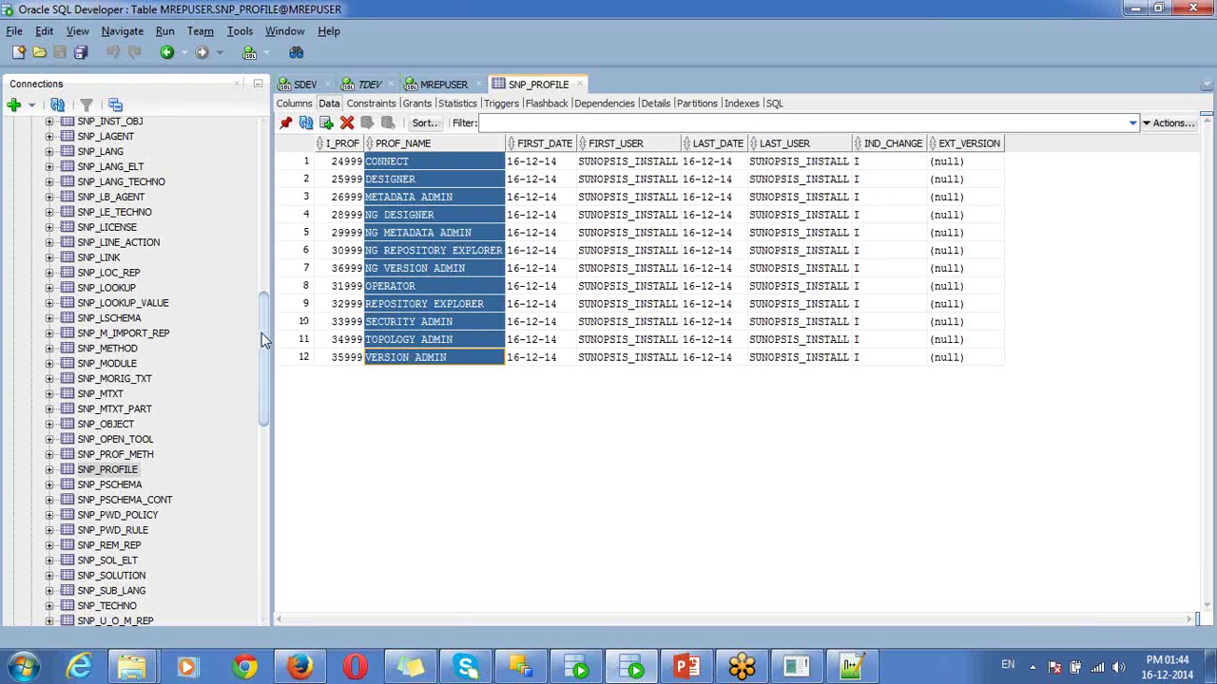
drag(261, 333, 240, 292)
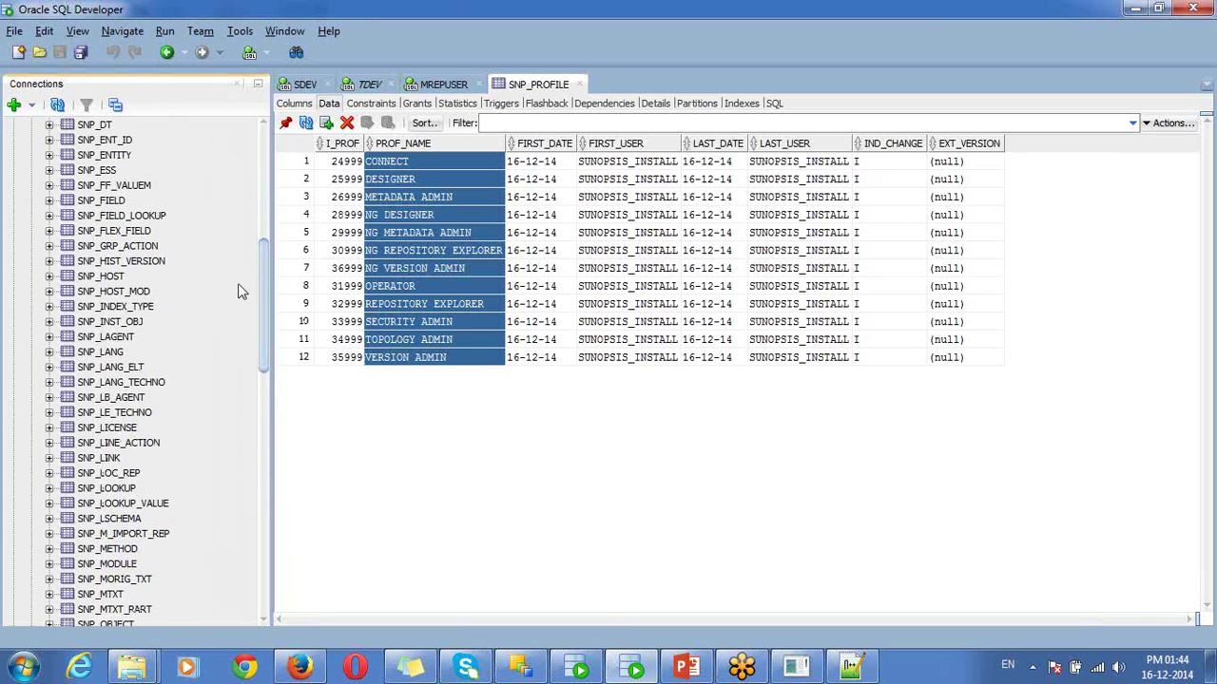
click(109, 355)
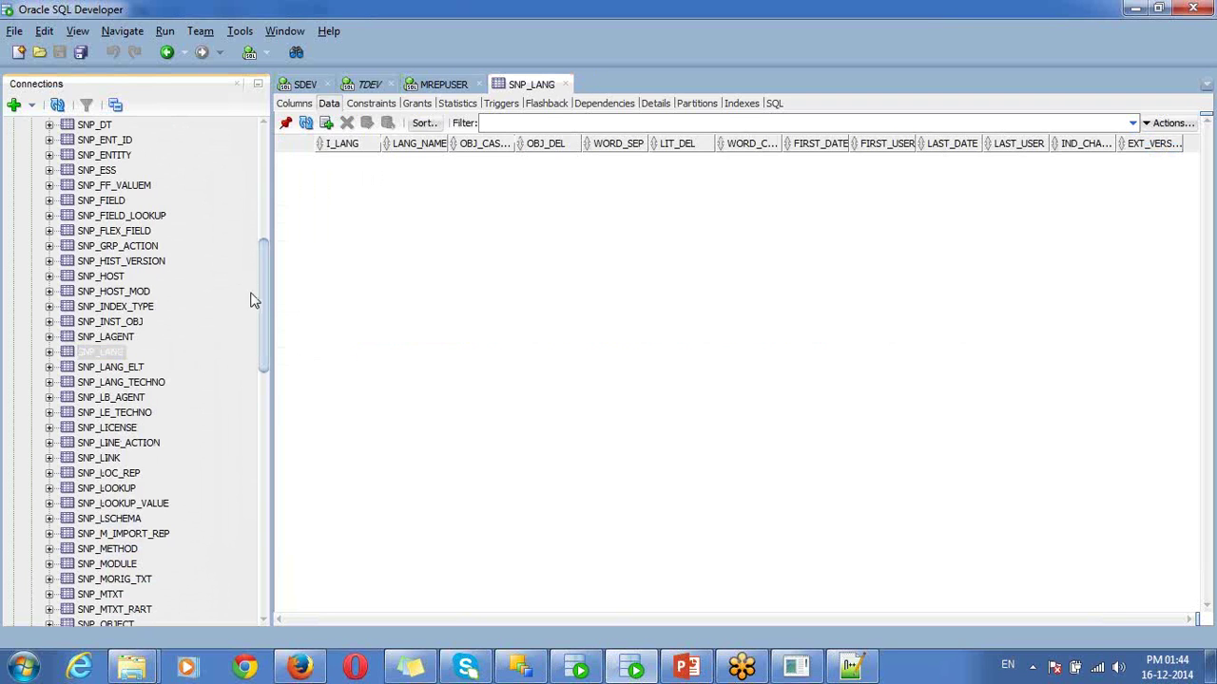
drag(261, 292, 275, 400)
click(125, 428)
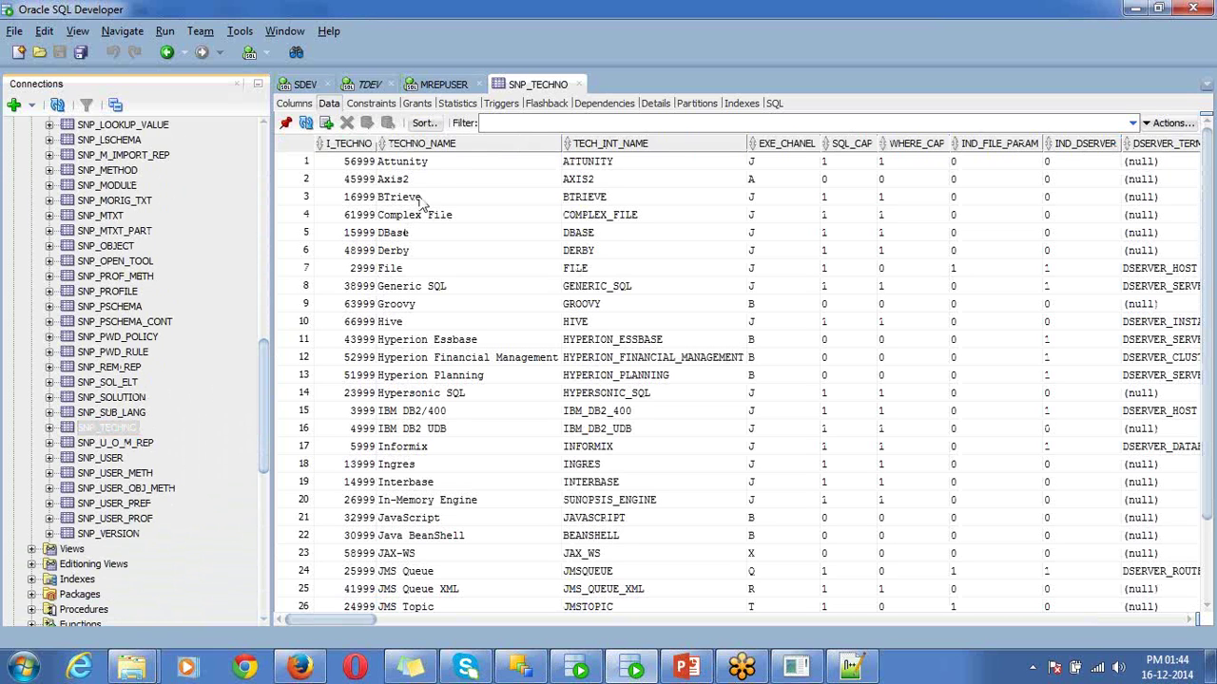
click(435, 180)
click(435, 164)
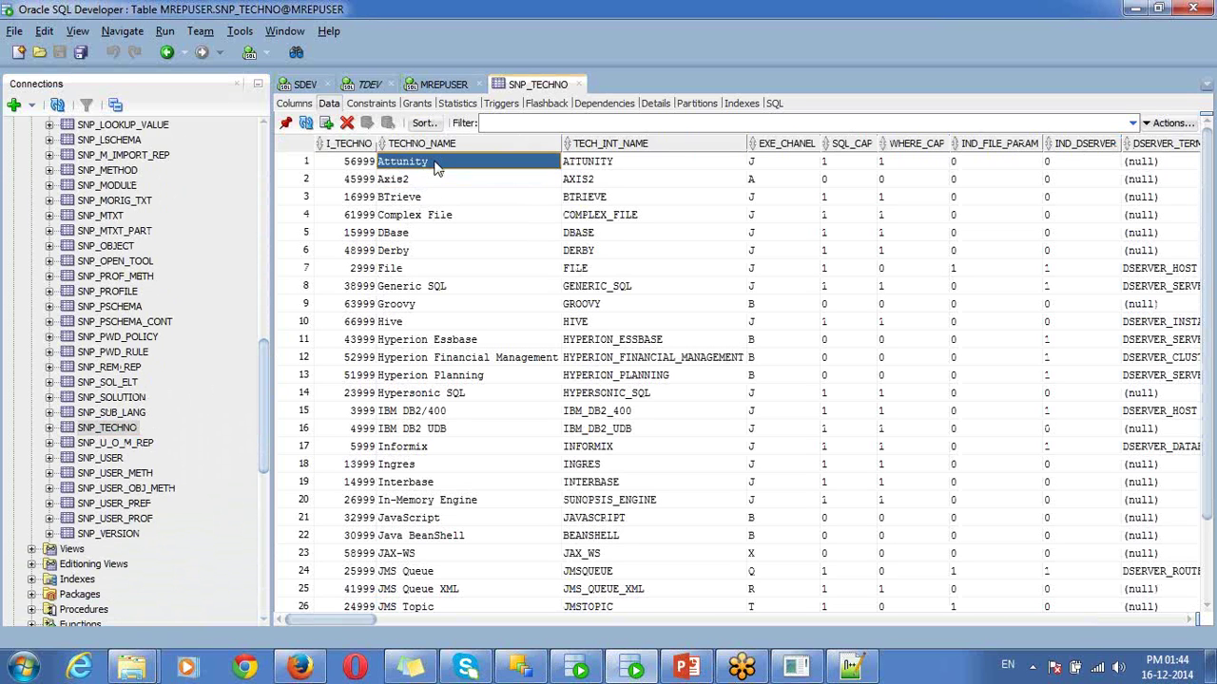
click(422, 271)
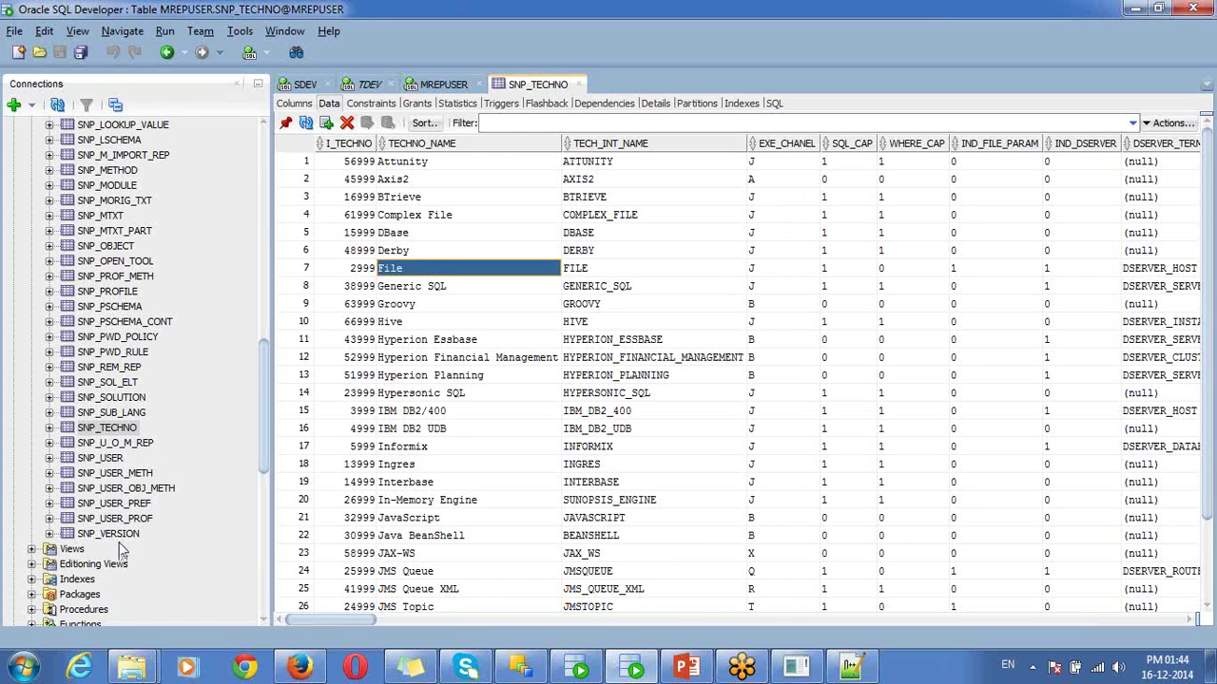
- Collapse MREPUSER's Tables (Filtered) list back to its object folders
click(122, 549)
click(114, 537)
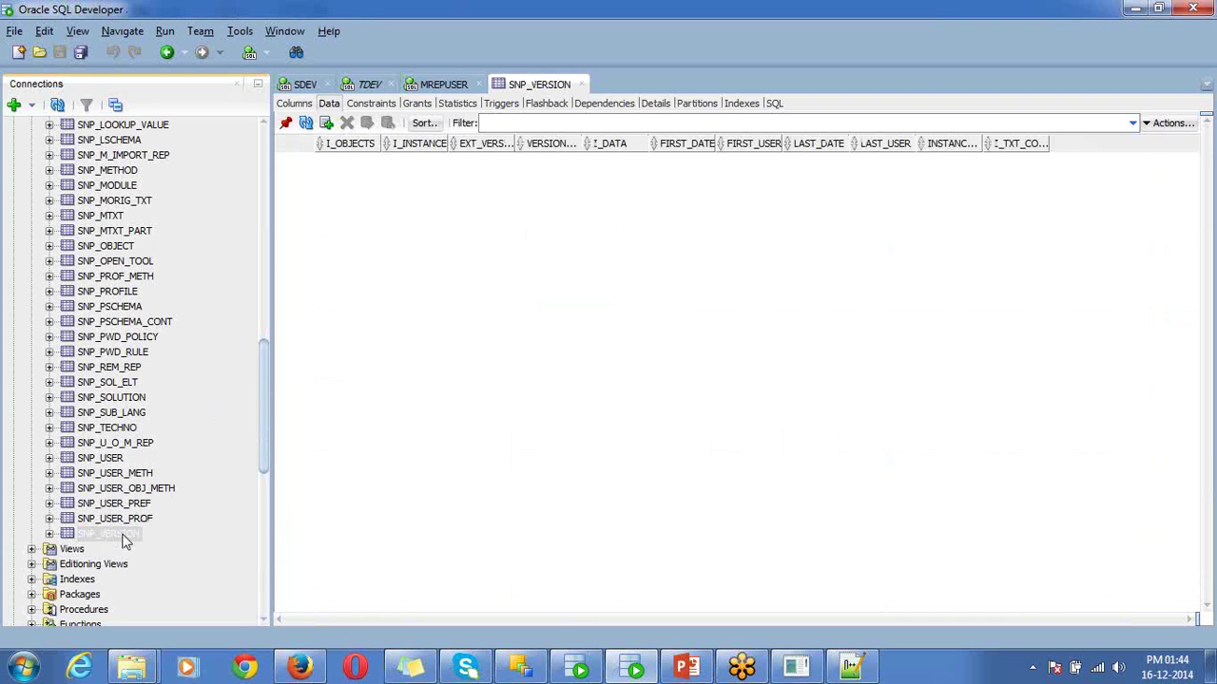
drag(264, 408, 228, 171)
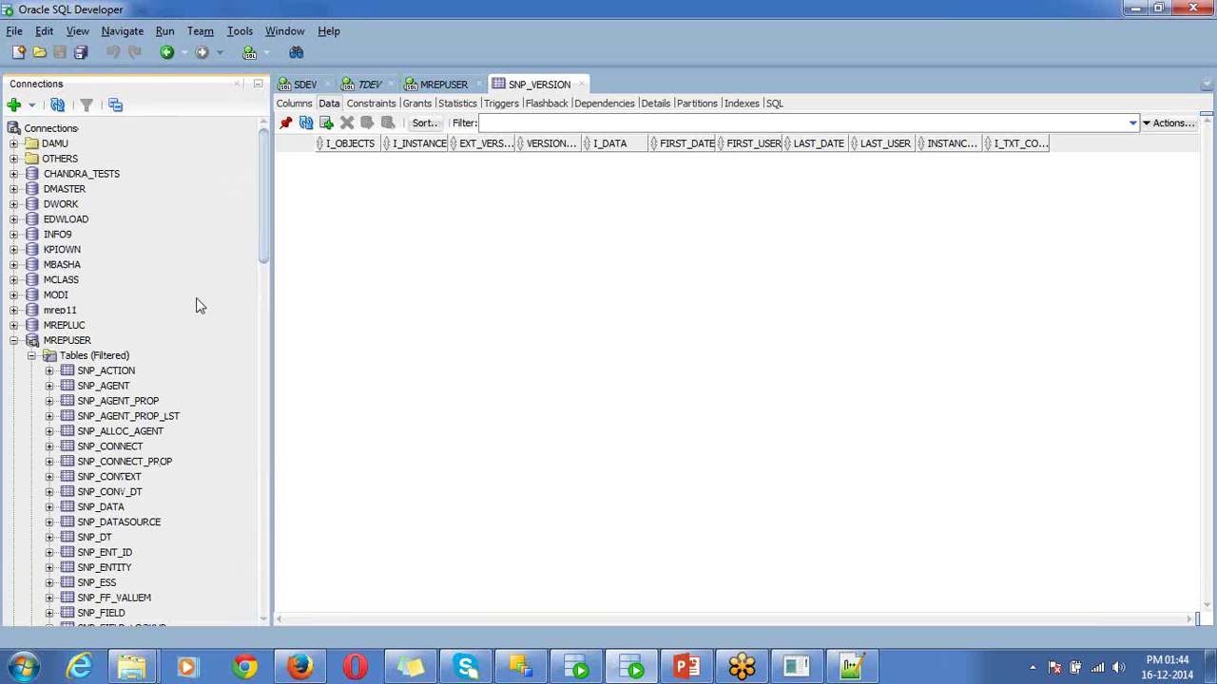
drag(272, 331, 256, 249)
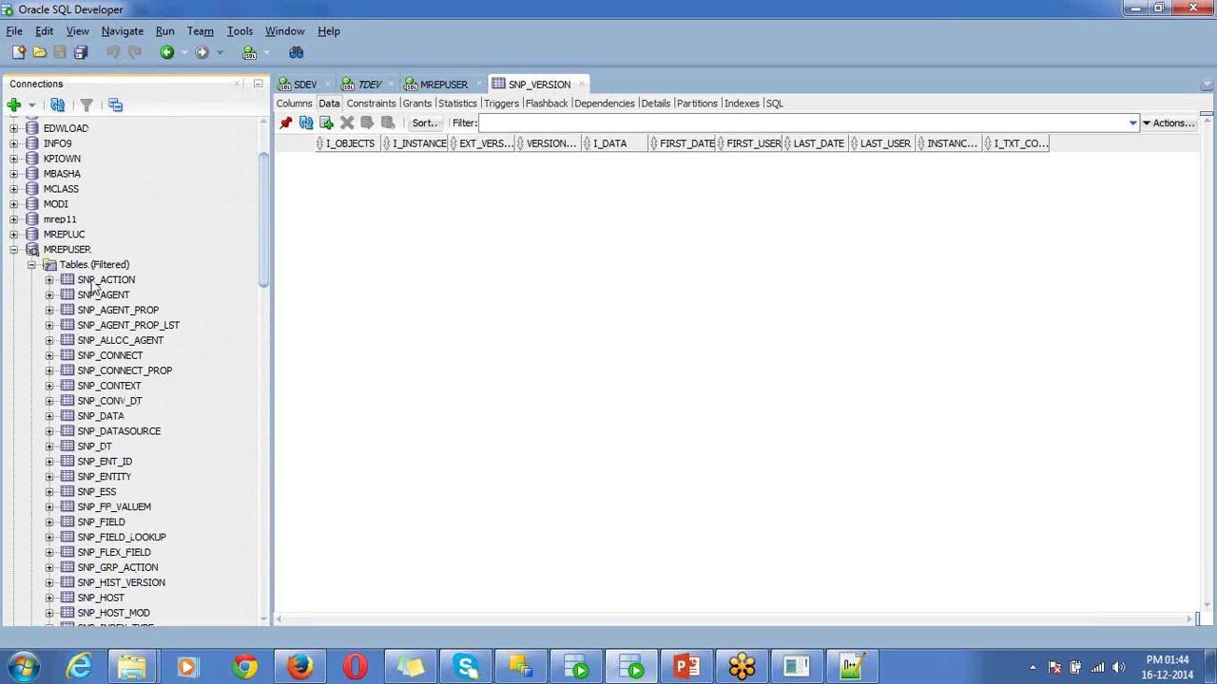
click(32, 266)
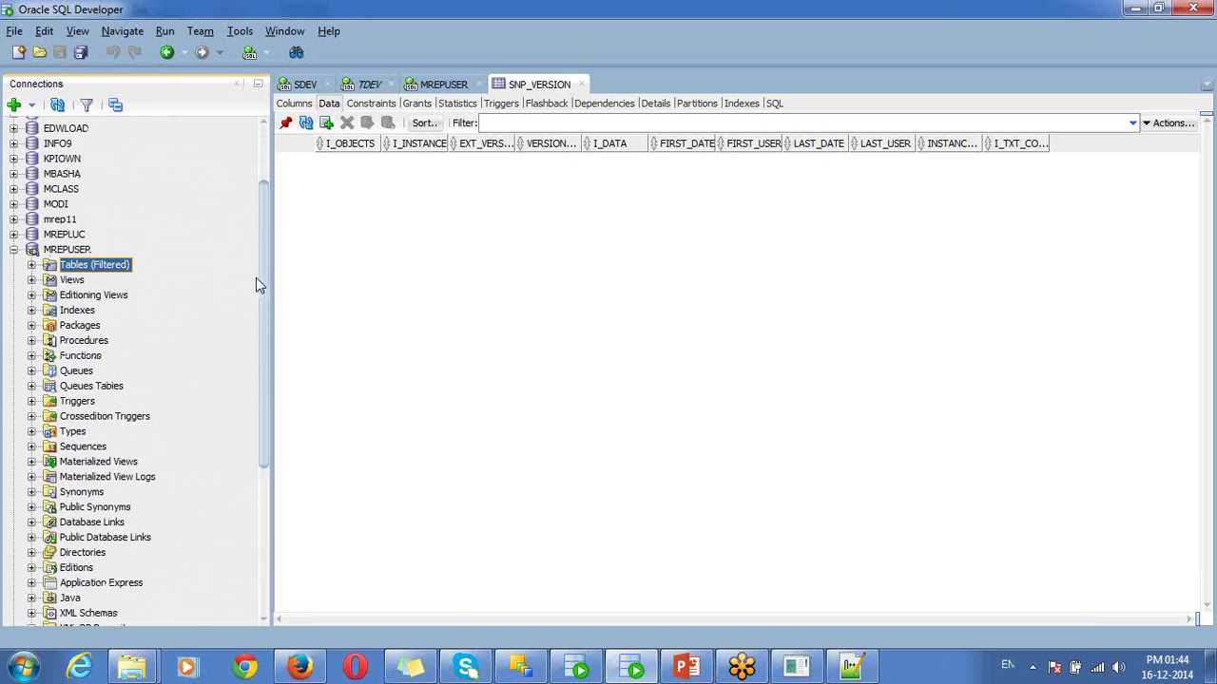
drag(260, 275, 271, 359)
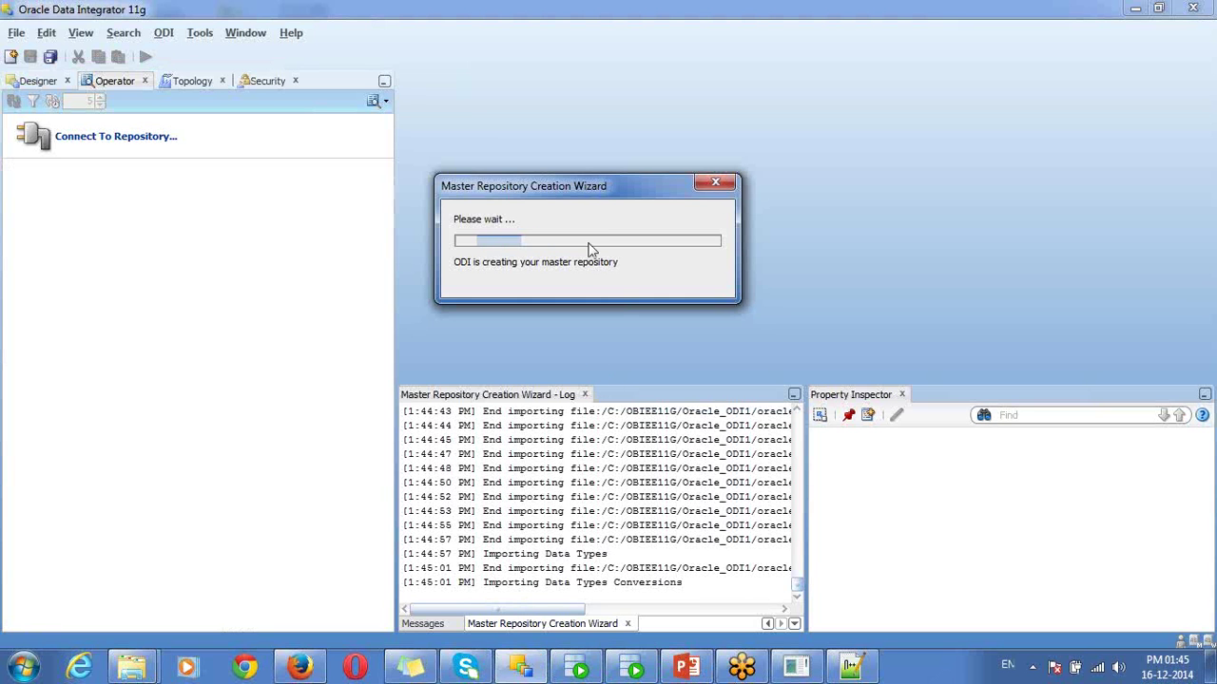
- Nudge the repository creation progress window down and bring the PowerPoint slides forward
drag(627, 193, 636, 232)
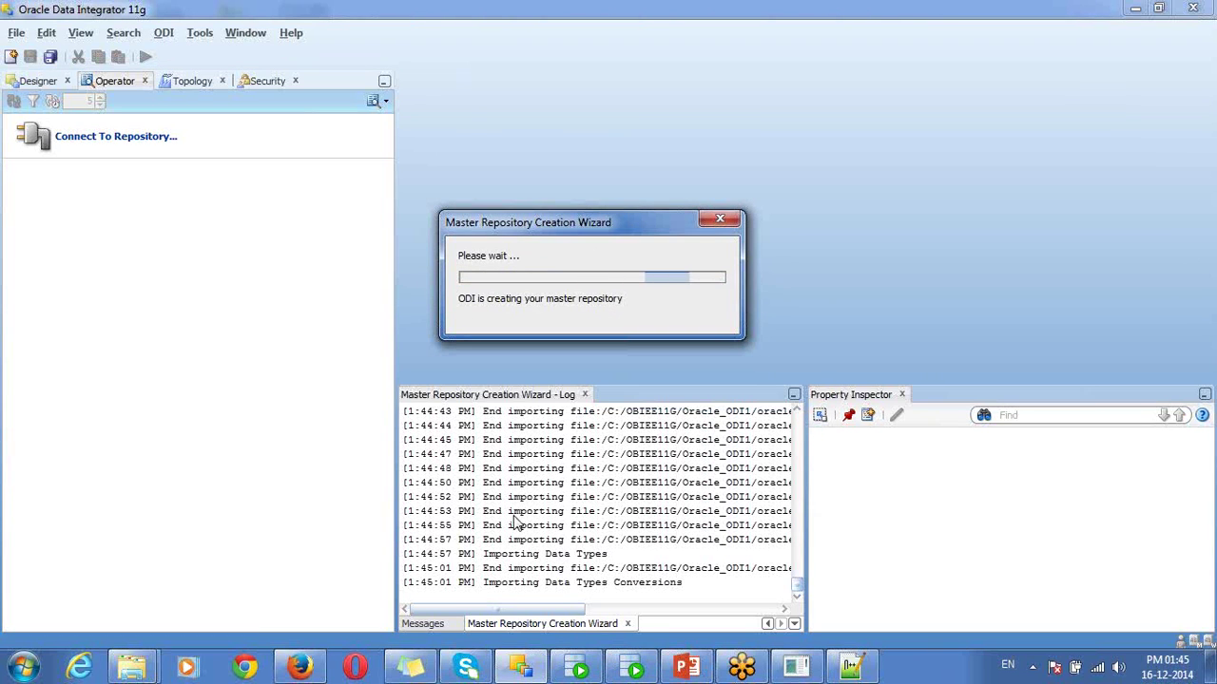
click(688, 668)
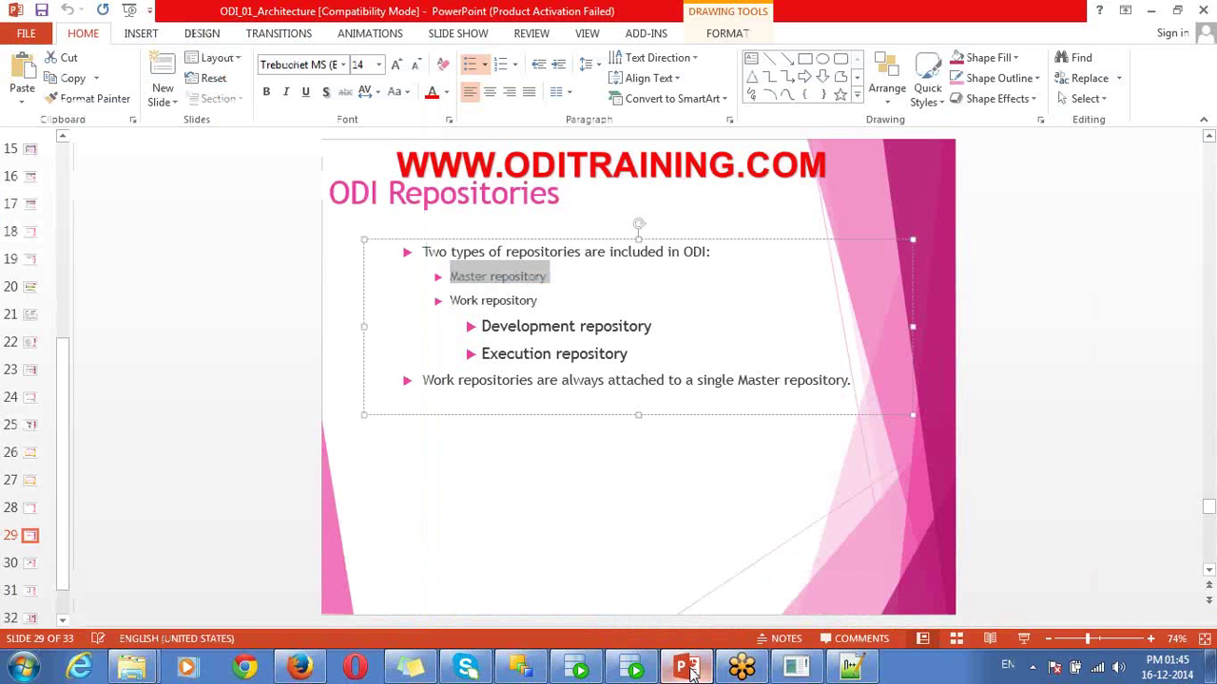
- Minimize PowerPoint after reviewing the ODI Repositories slide, returning to ODI
click(689, 668)
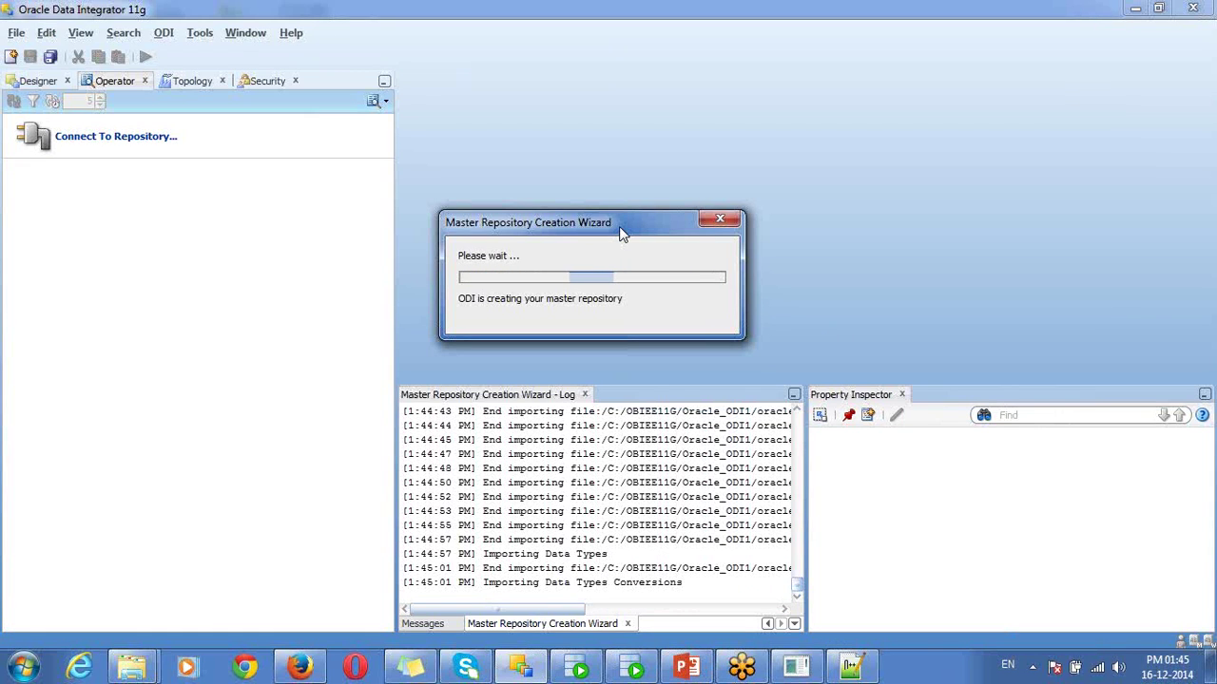
- In SQL Developer, re-expand MREPUSER's tables and scroll down to SNP_VERSION
click(628, 671)
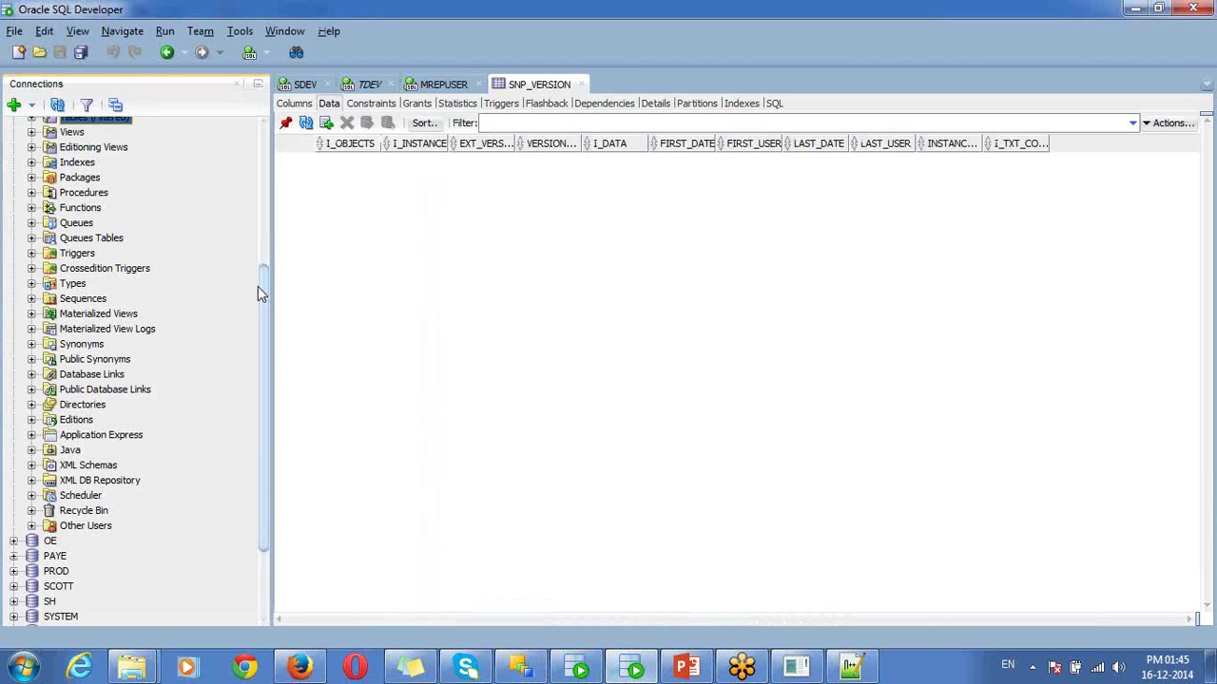
drag(263, 297, 245, 253)
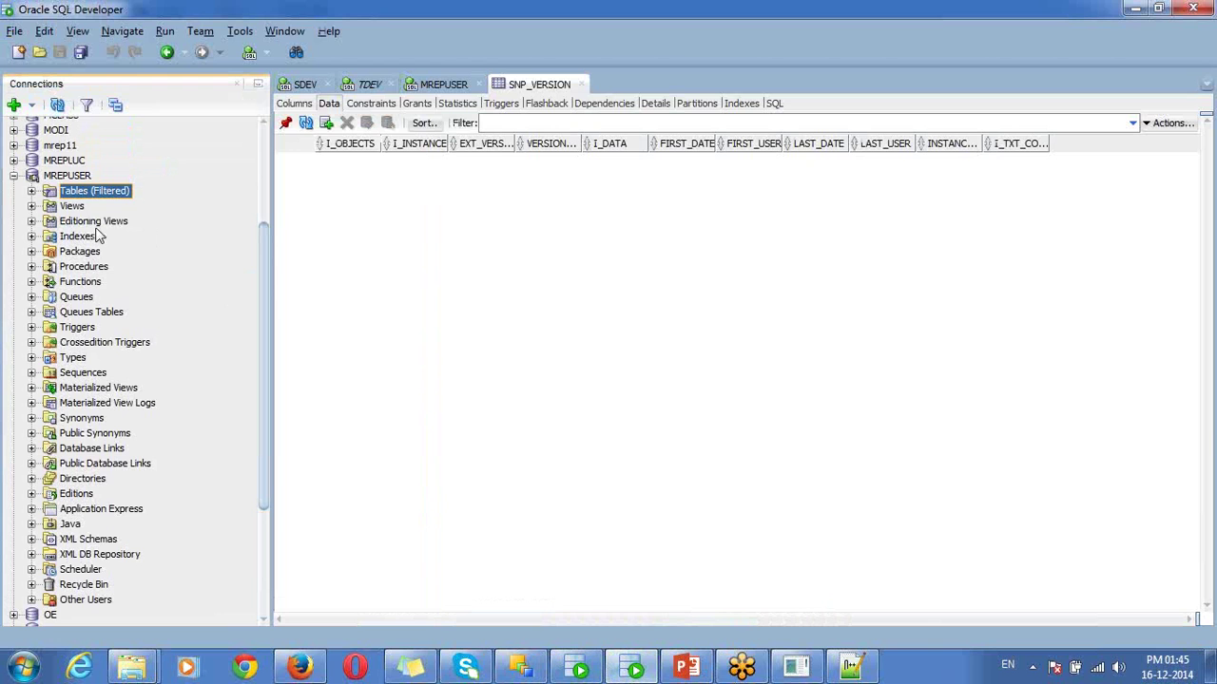
click(31, 191)
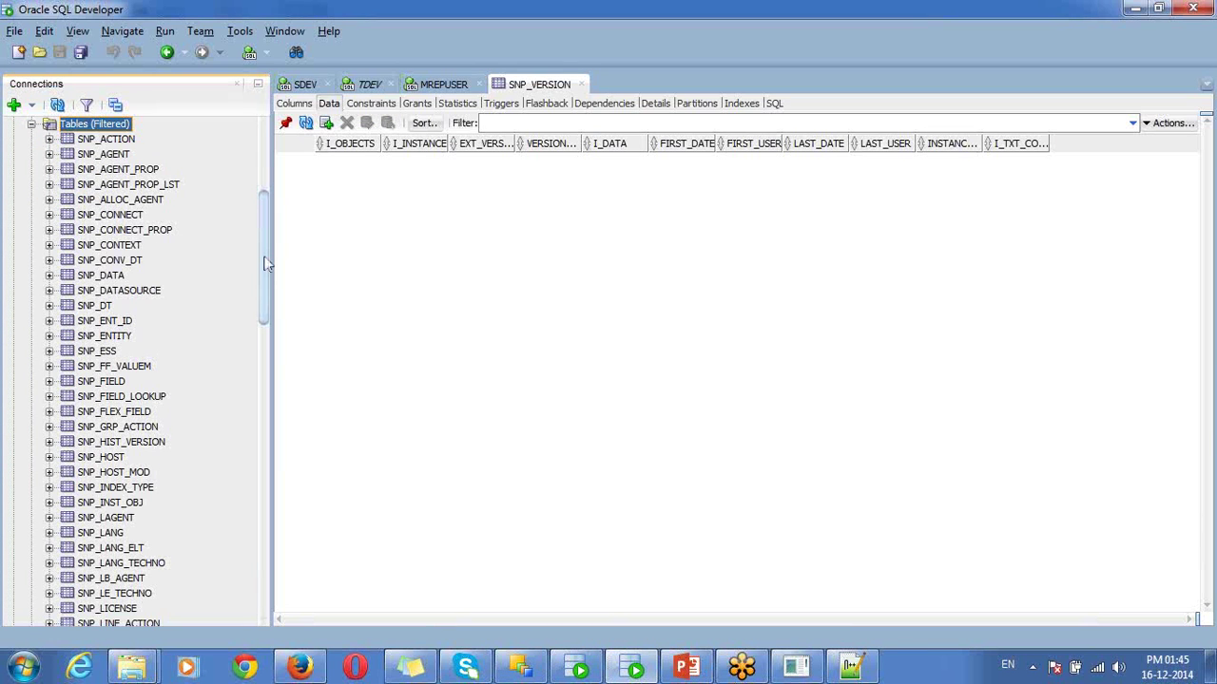
drag(267, 265, 255, 222)
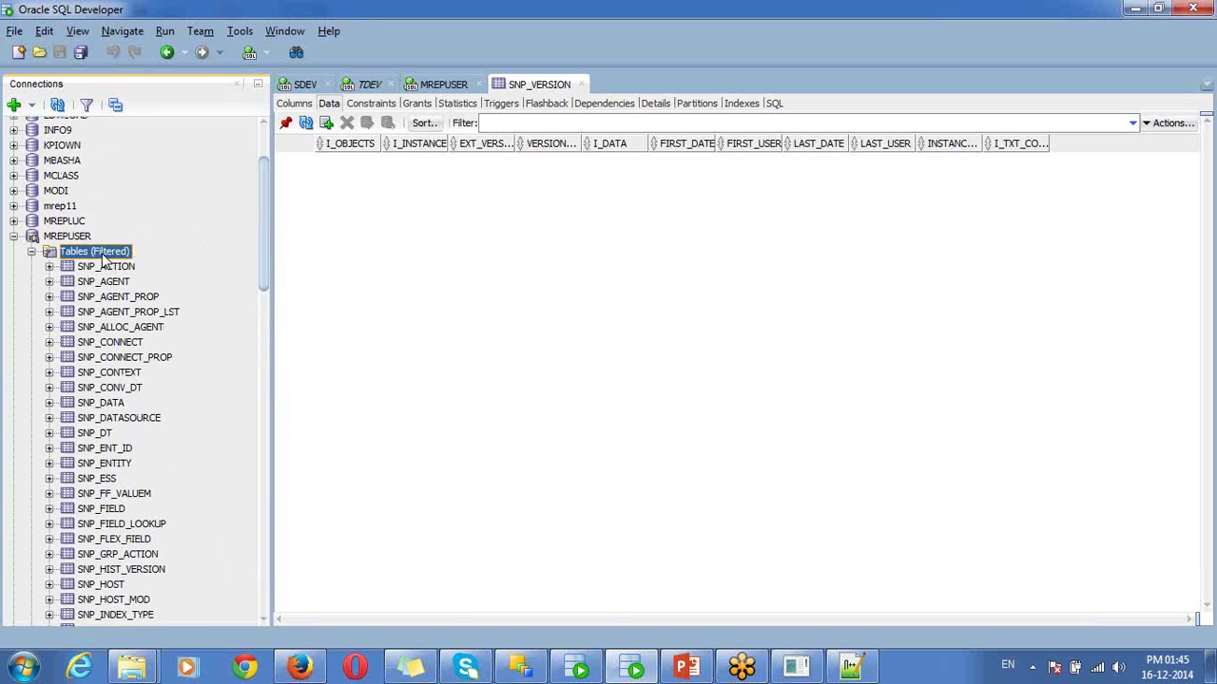
click(74, 237)
drag(266, 211, 283, 133)
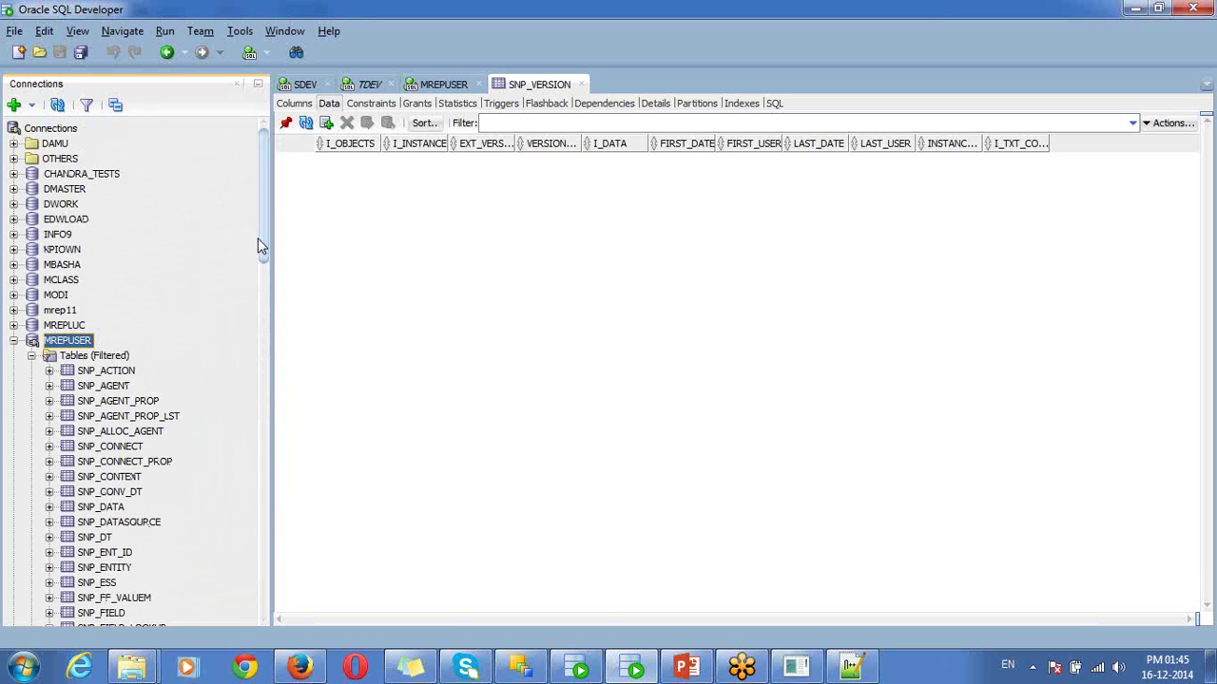
drag(263, 247, 301, 475)
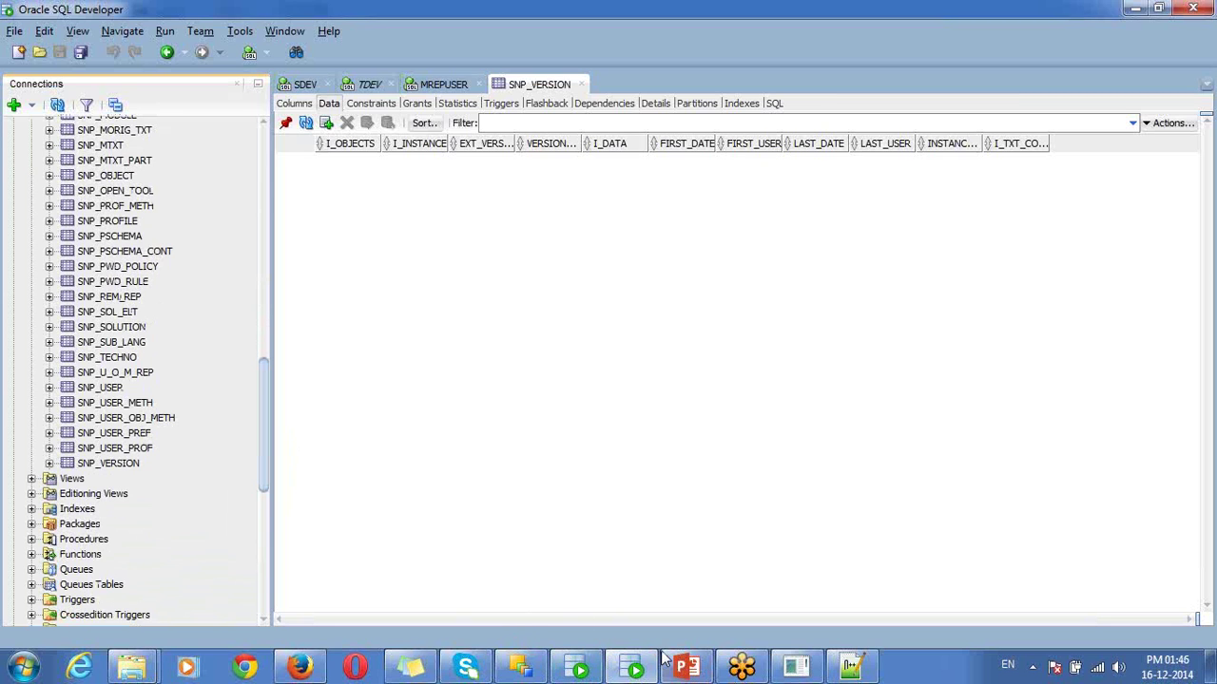
- Connect SQL Plus as sysdba and create user wrepuser with its password
click(796, 670)
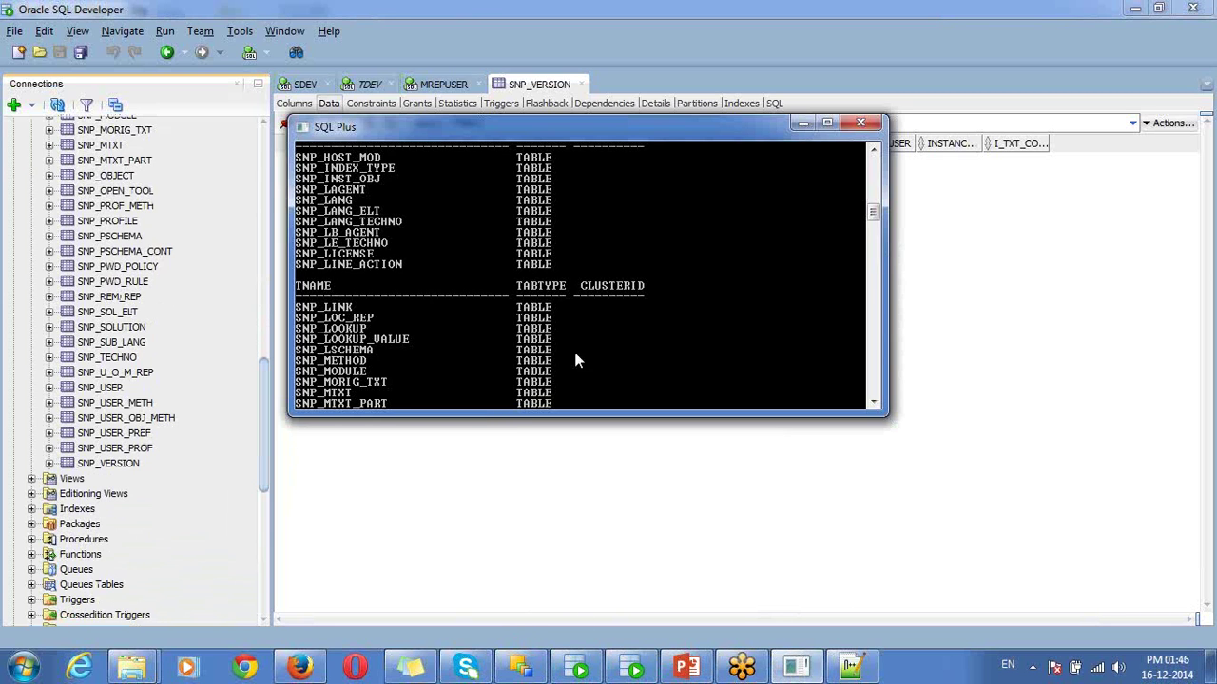
drag(874, 208, 882, 244)
text(conn sys as sysdba)
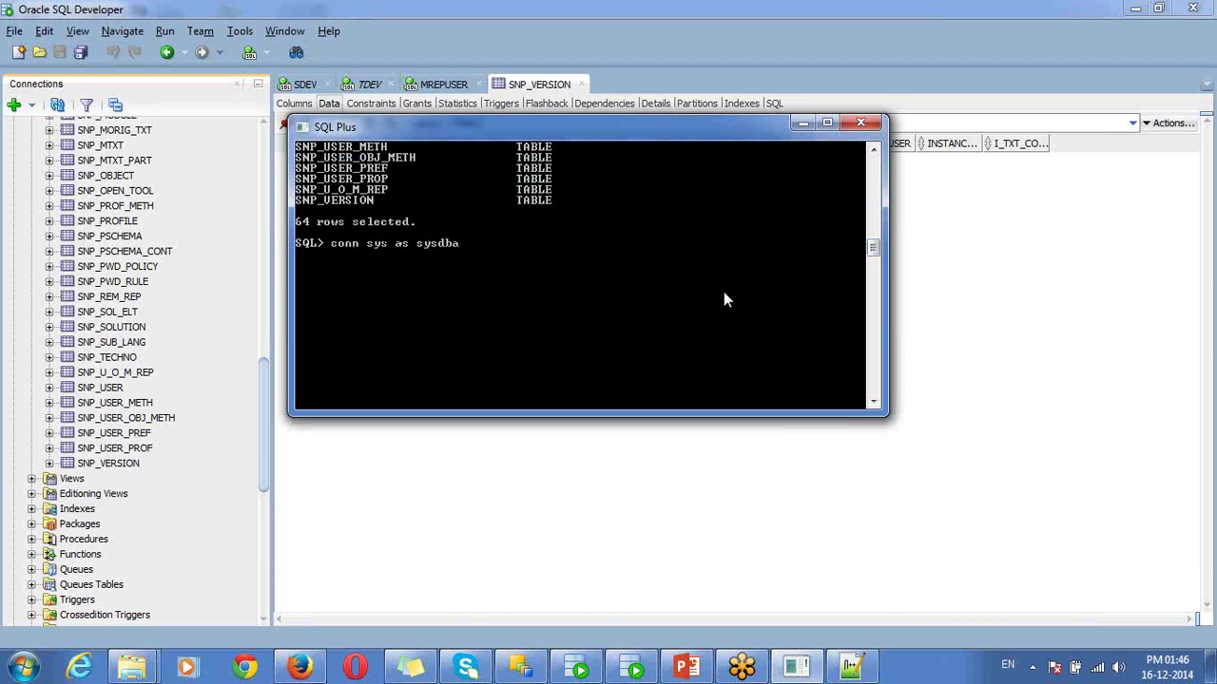
key(Return)
key(Return)
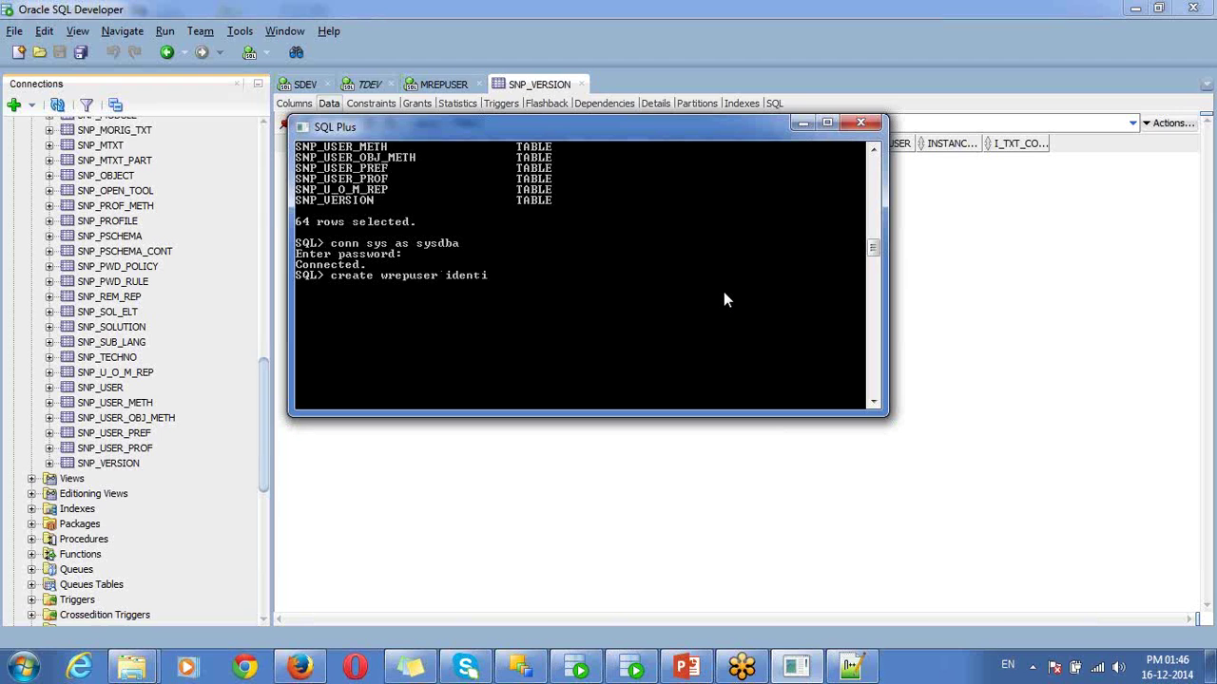
text(by welcome;)
key(Return)
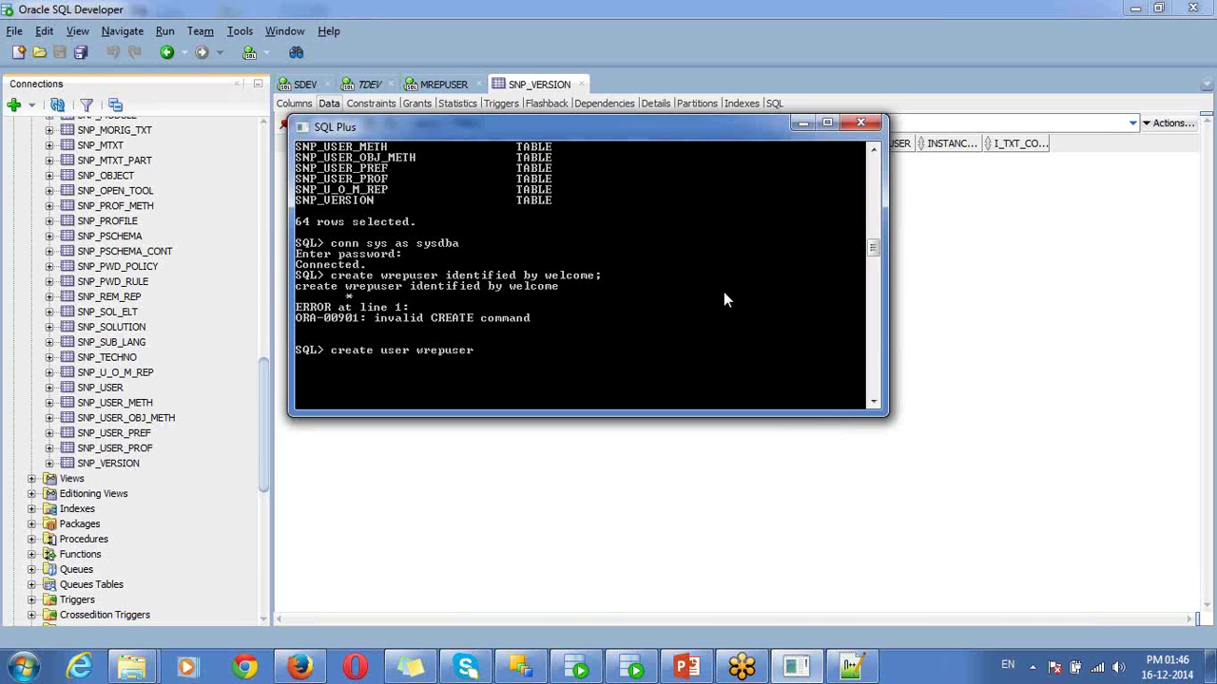
text(ified by welcome;)
key(Return)
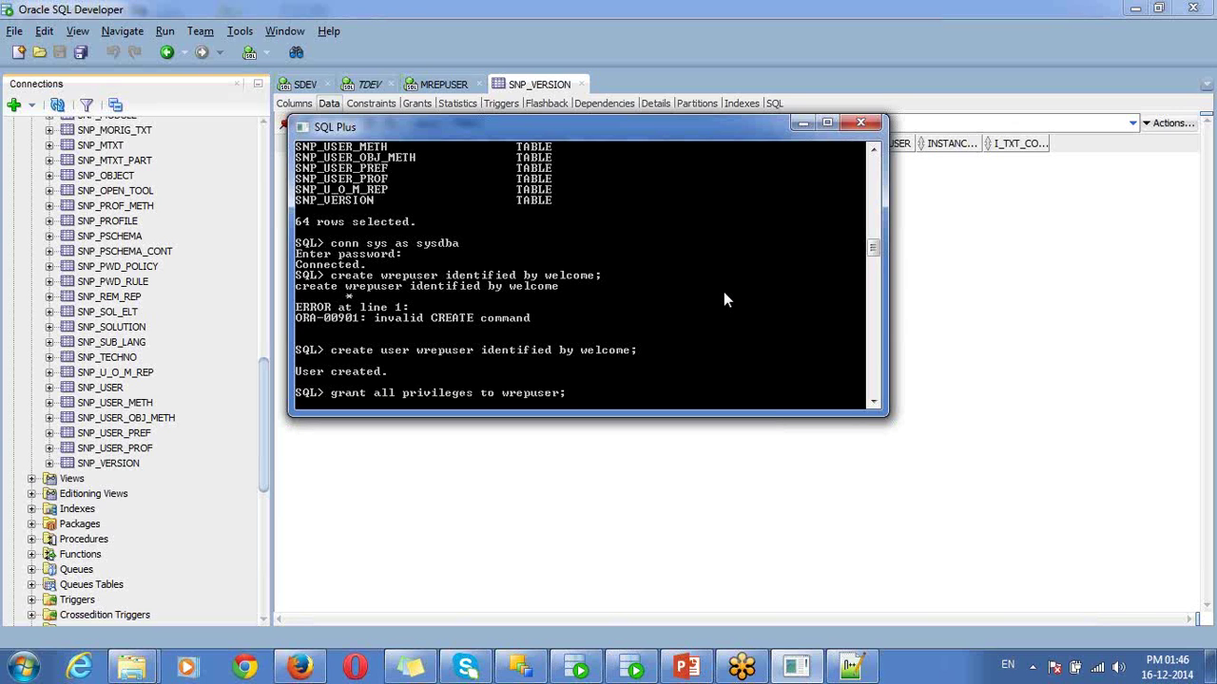
- Grant all privileges to wrepuser and return to ODI
text(grant all privileges to wrepuser;)
key(Return)
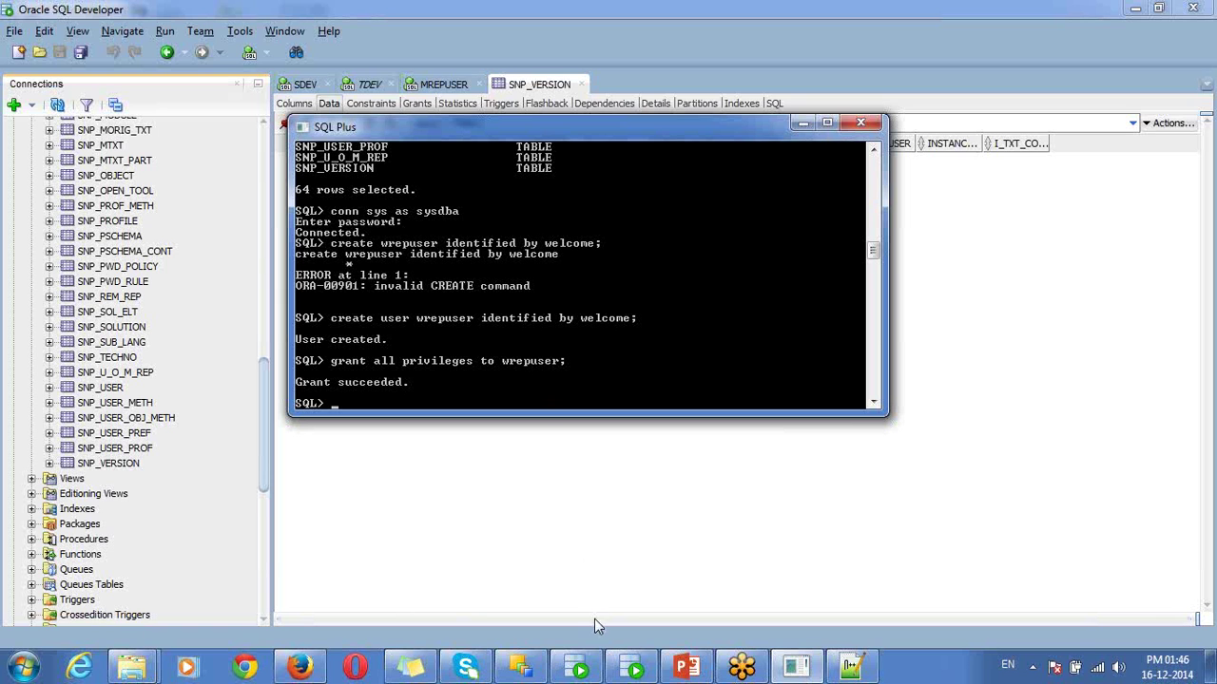
click(522, 668)
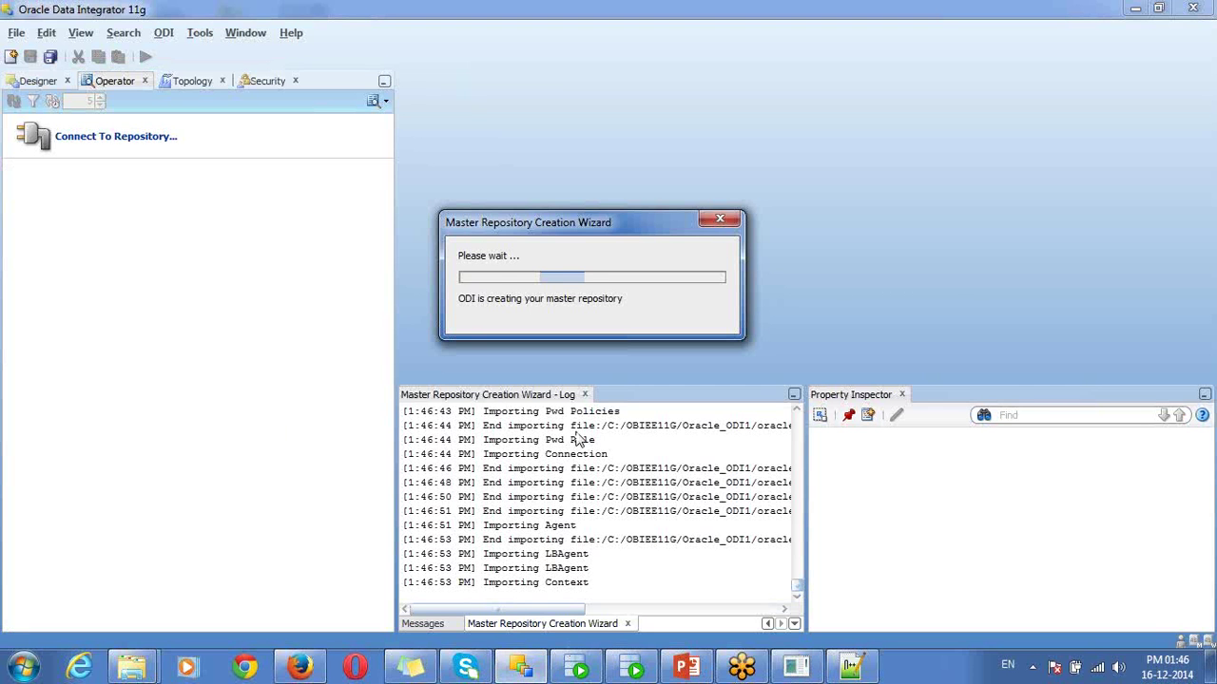
- Move the progress window slightly up and bring SQL Developer back to the front
mouse_move(630, 213)
mouse_down()
mouse_move(626, 187)
mouse_move(643, 258)
mouse_move(628, 197)
mouse_up()
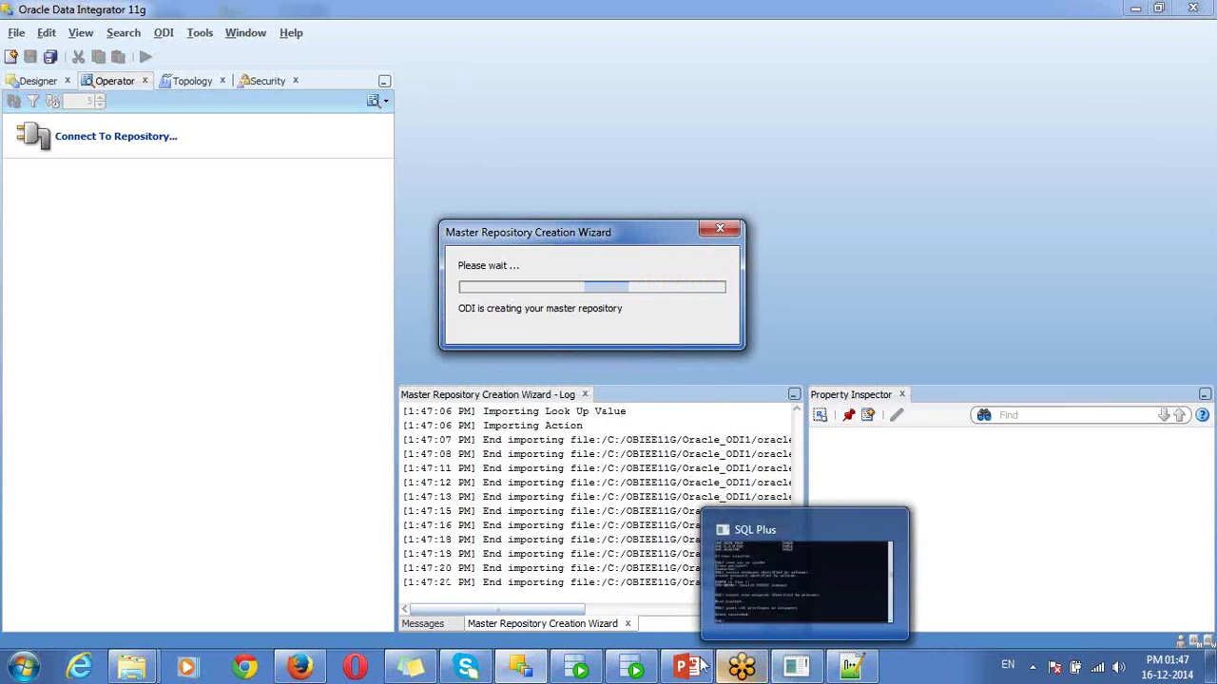
click(650, 671)
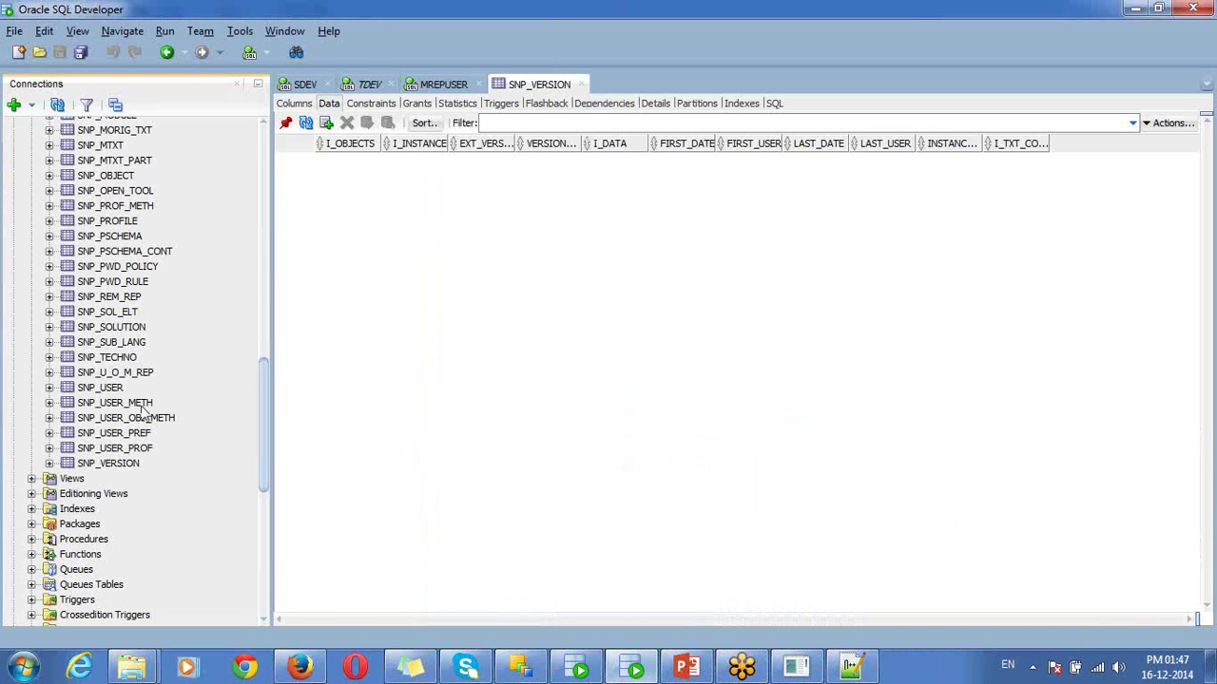
- Open SNP_USER's data and widen the PASS column to reveal SUPERVISOR's stored password
click(107, 376)
click(107, 390)
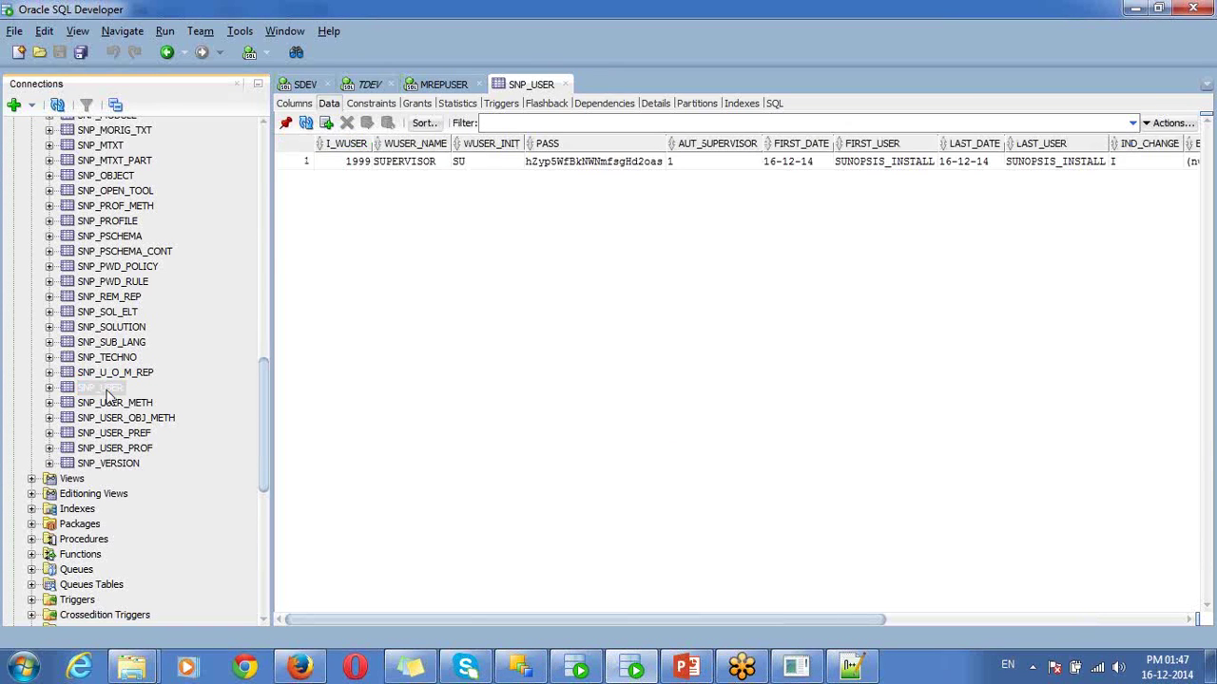
click(403, 162)
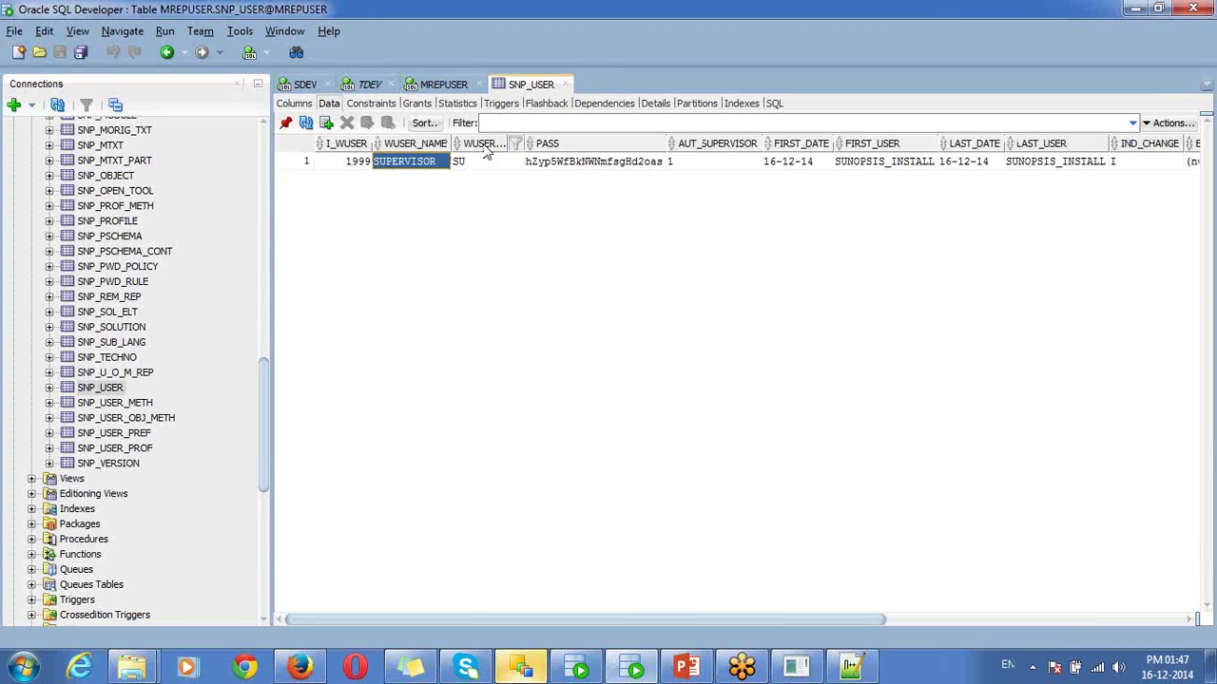
click(557, 164)
drag(665, 140, 691, 139)
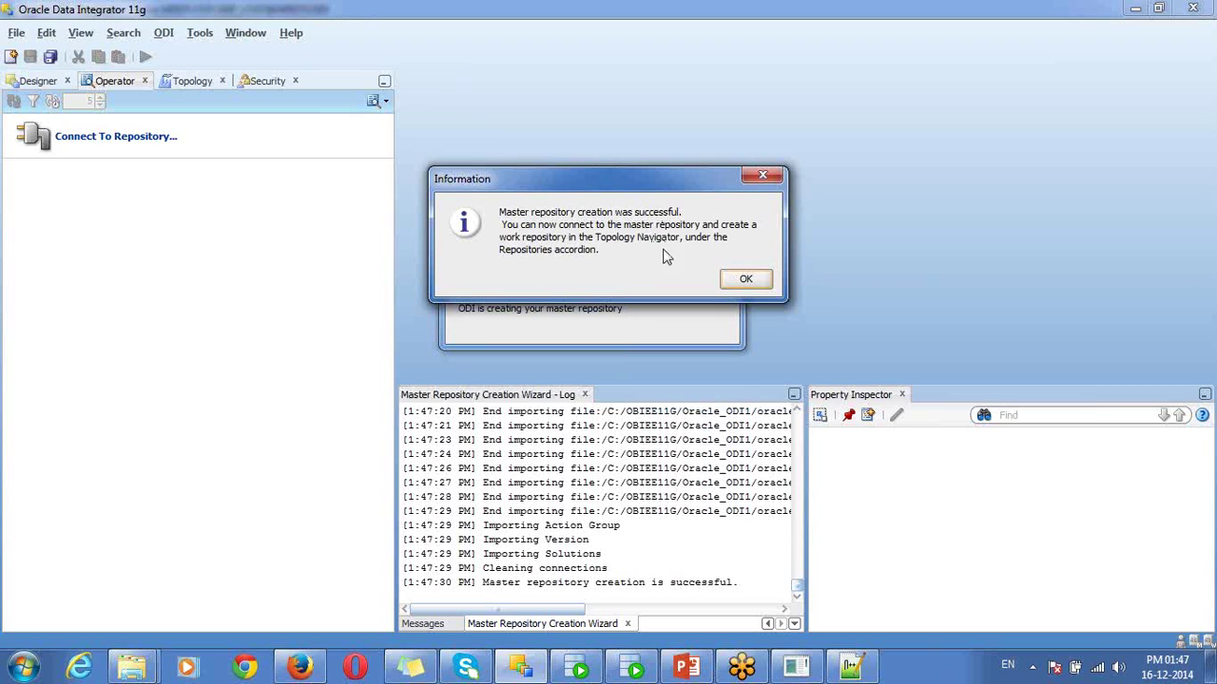
- Dismiss the success message and start a new ODI repository login from File > New
click(738, 277)
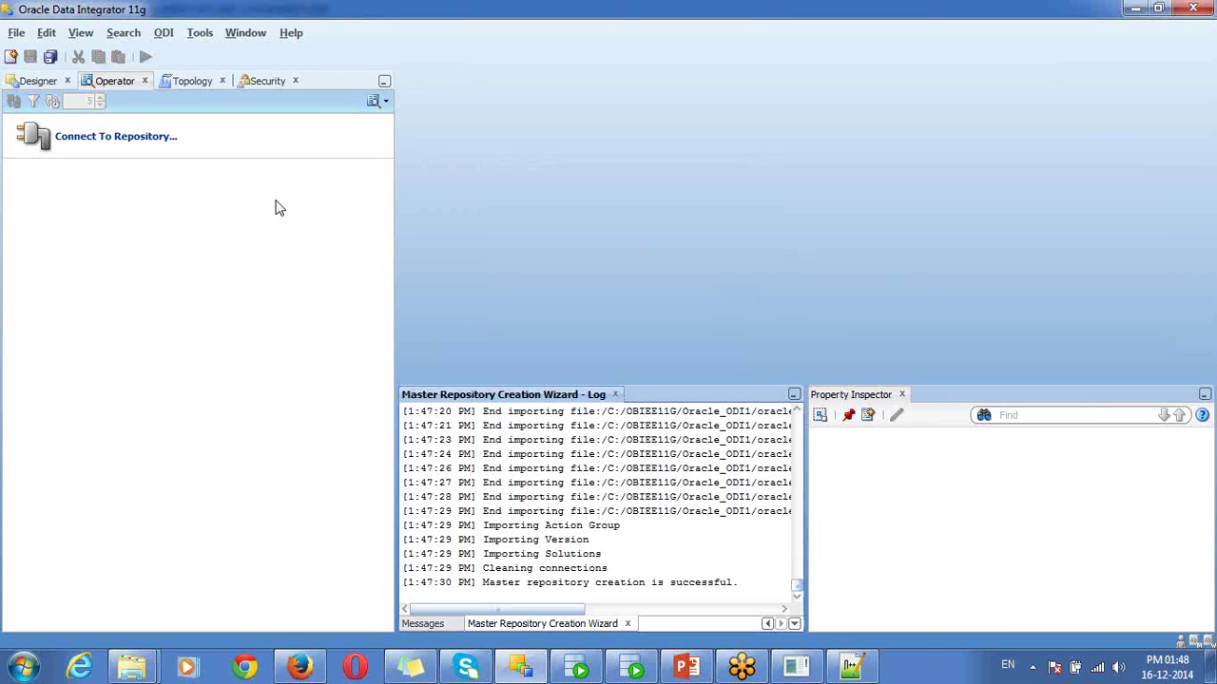
click(17, 40)
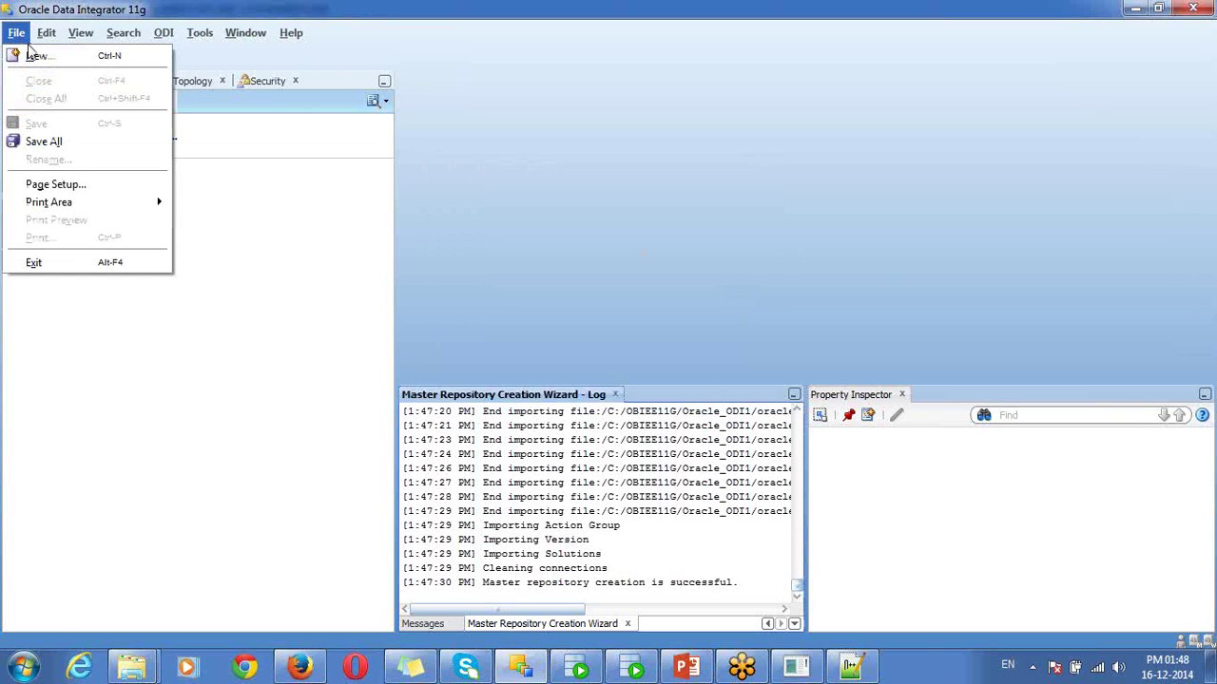
click(31, 54)
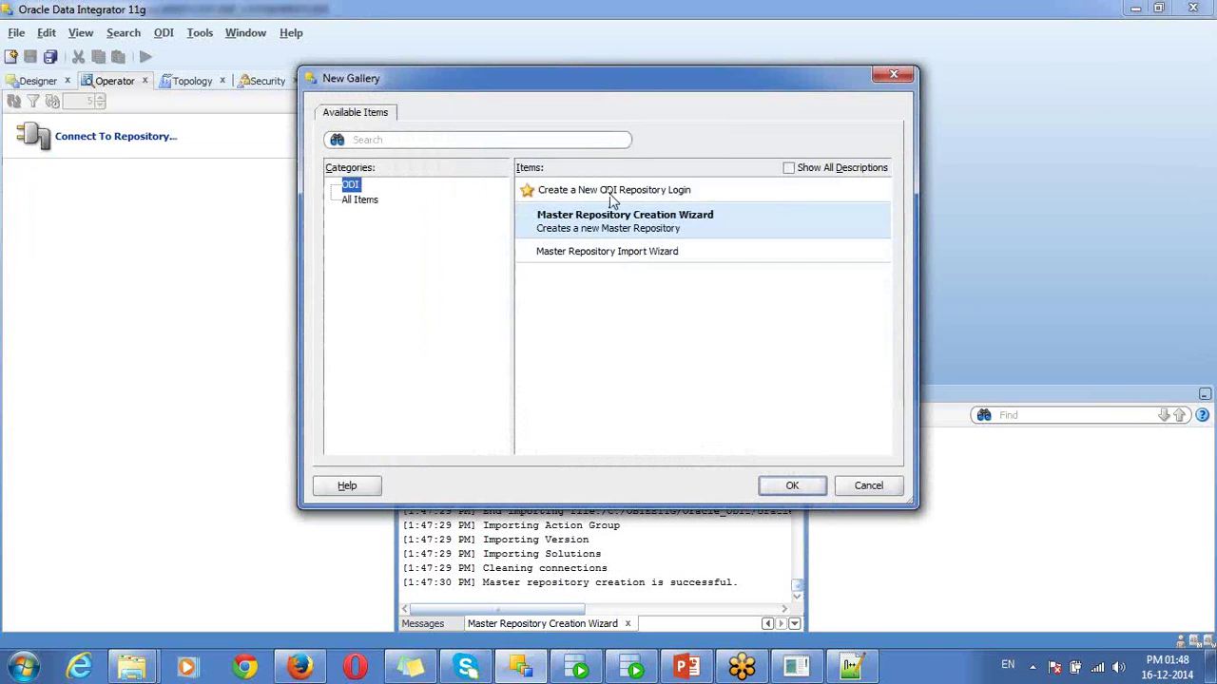
click(611, 197)
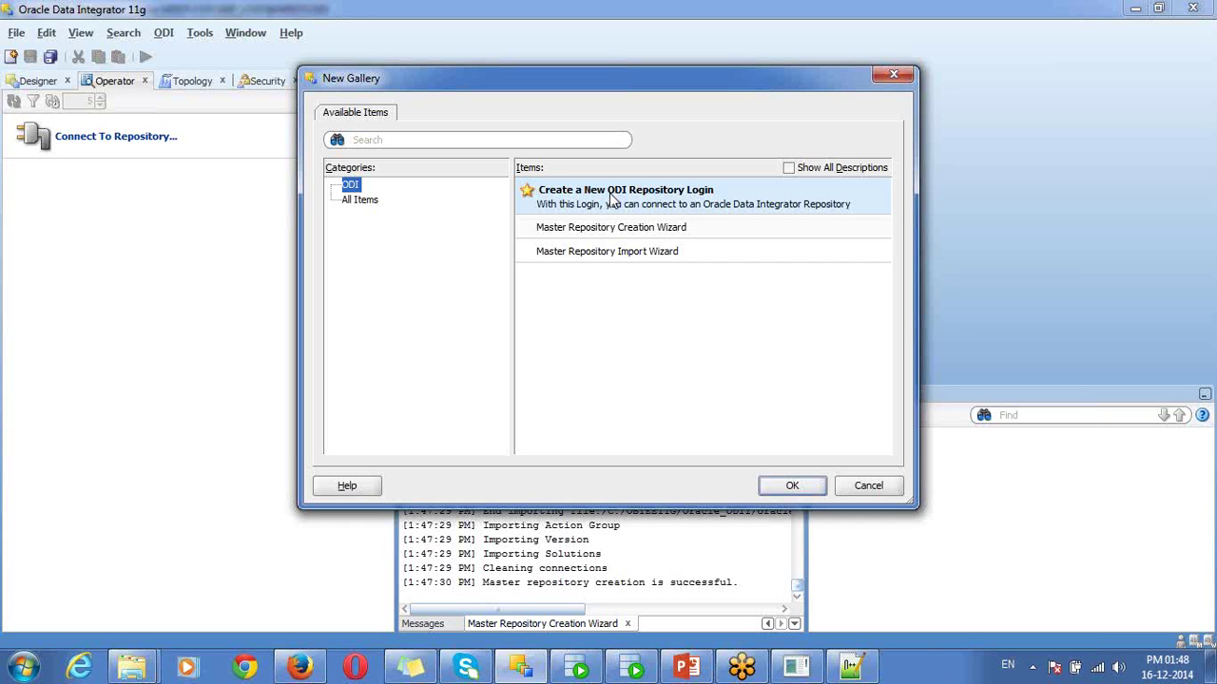
double_click(613, 195)
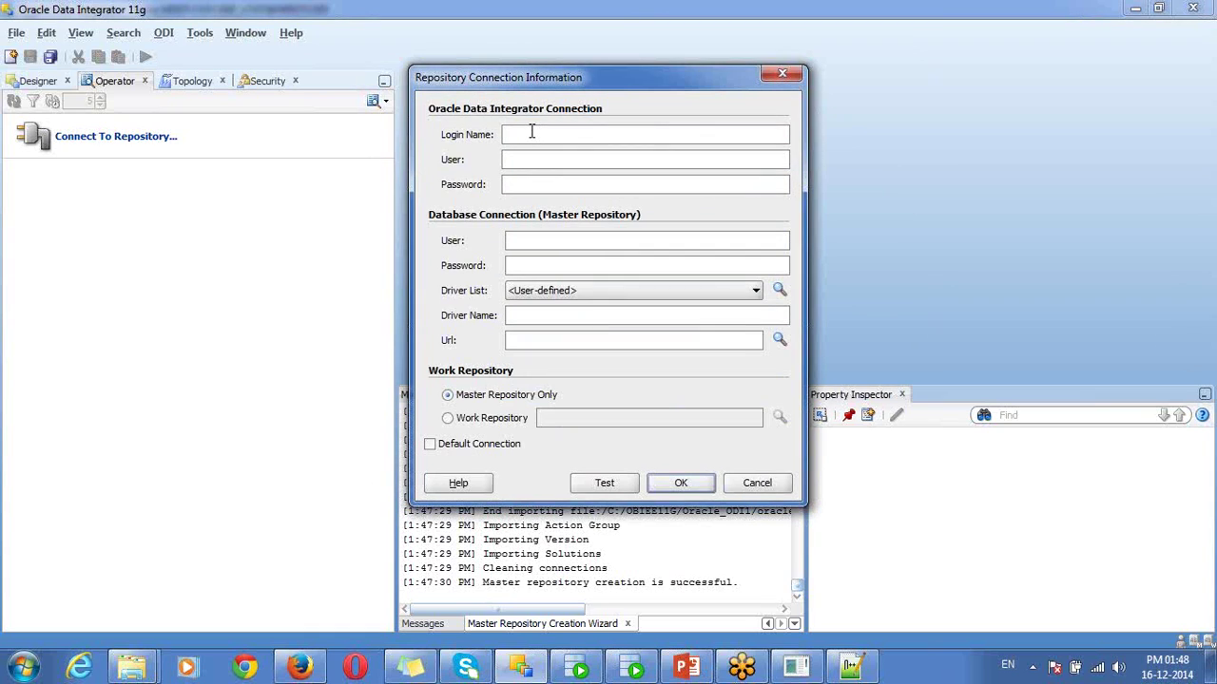
- Name the login MASTER_REPO_LOGIN with ODI user SUPERVISOR and its password
text(MASTER_REPO_LOGIN)
double_click(532, 133)
click(516, 160)
text(SUPERVISOR)
double_click(534, 159)
click(536, 186)
text(••••••••)
- Set database user mrepuser with its password and the Oracle JDBC Driver
click(526, 240)
text(mrepuser)
key(Tab)
text(•••••••)
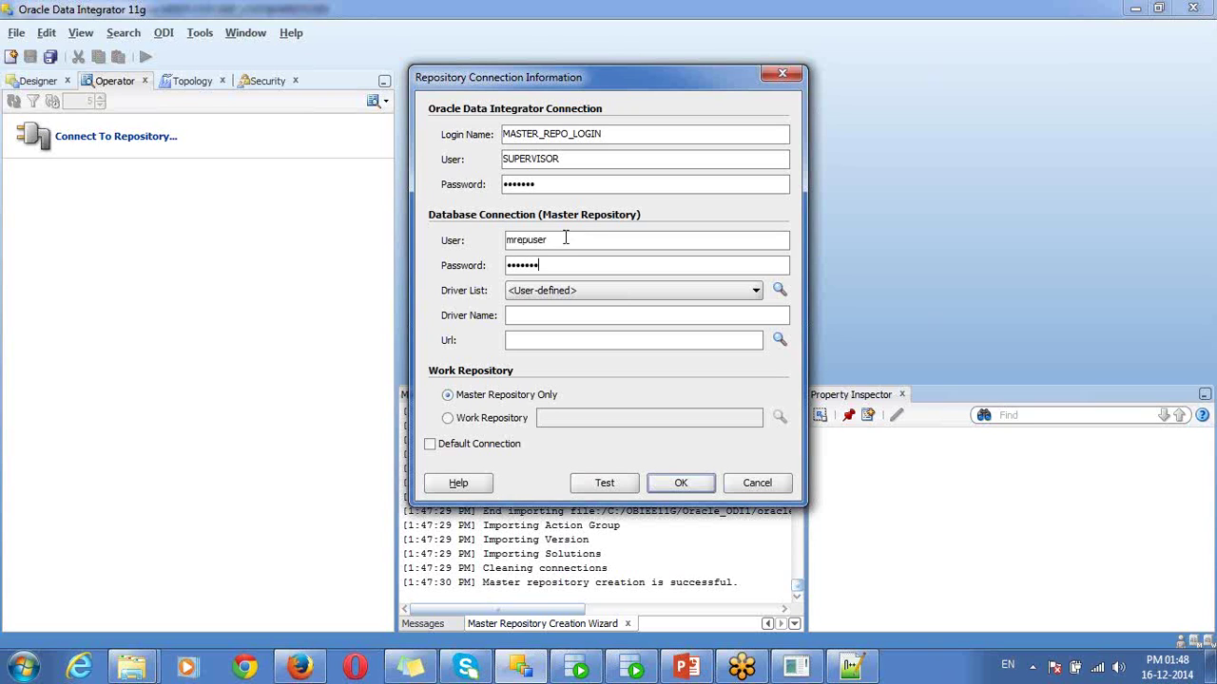
key(Tab)
key(o)
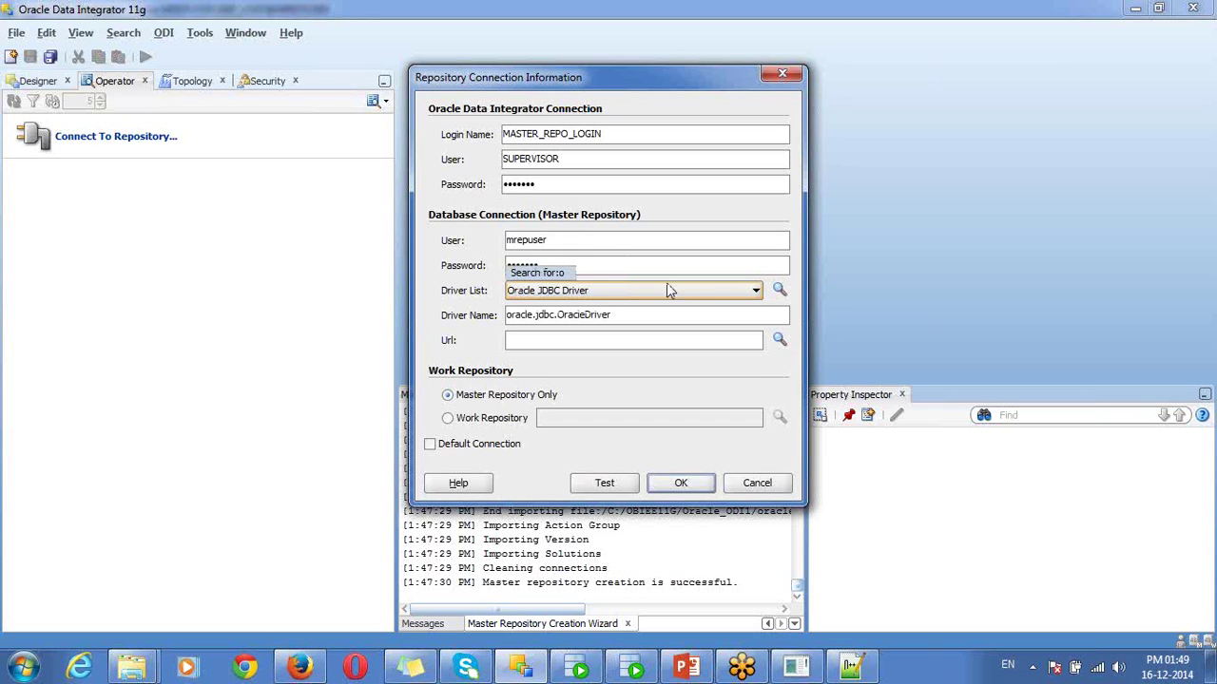
click(779, 341)
click(654, 347)
drag(588, 340, 685, 340)
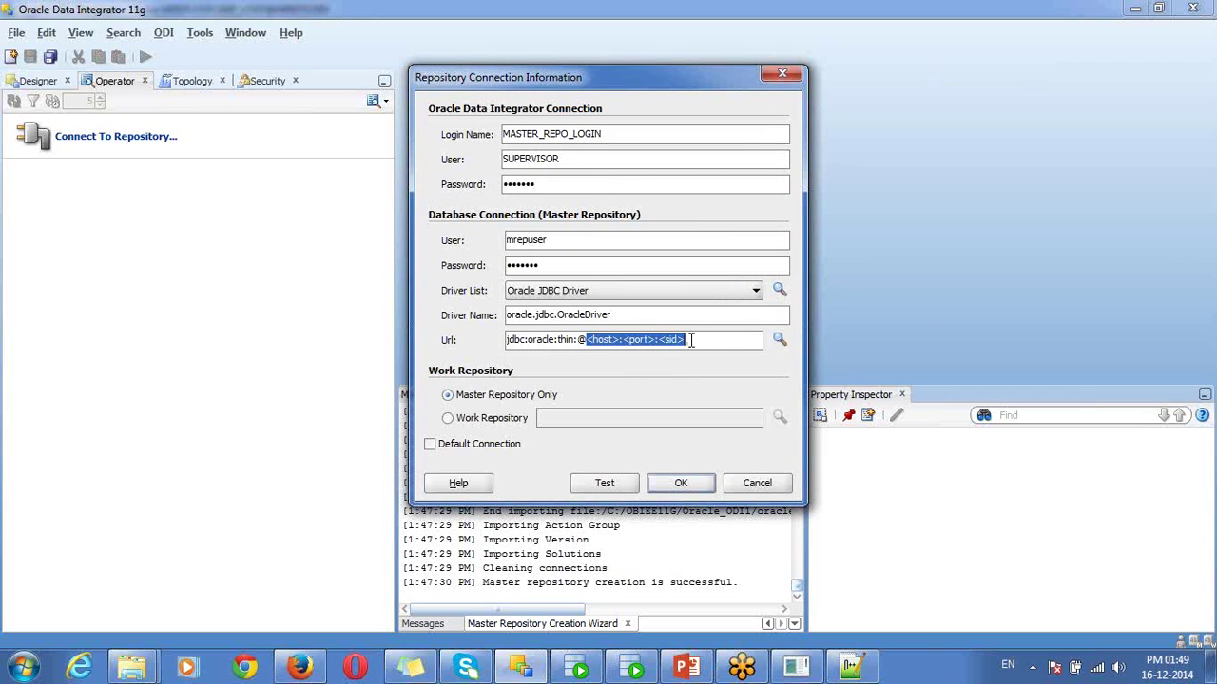
text(localhos)
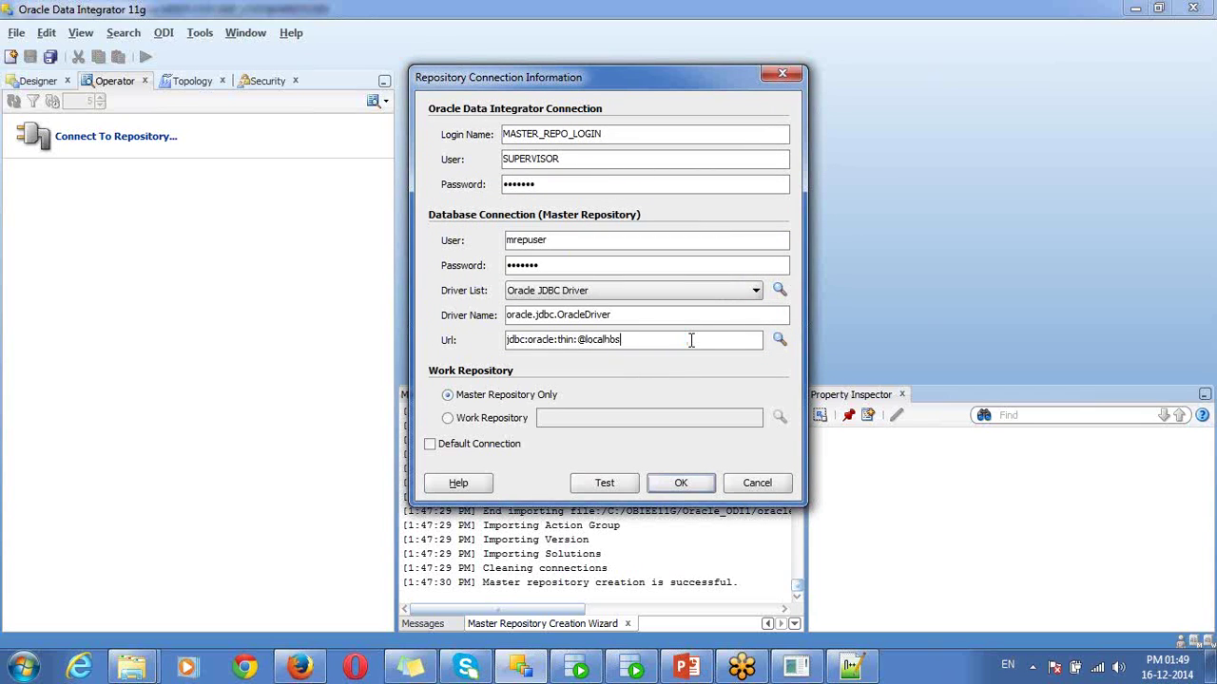
text(t:1521:orcl)
triple_click(600, 348)
key(End)
key(ctrl+shift+Left)
double_click(555, 185)
- Test the master repository connection successfully and save the login
click(620, 490)
click(746, 267)
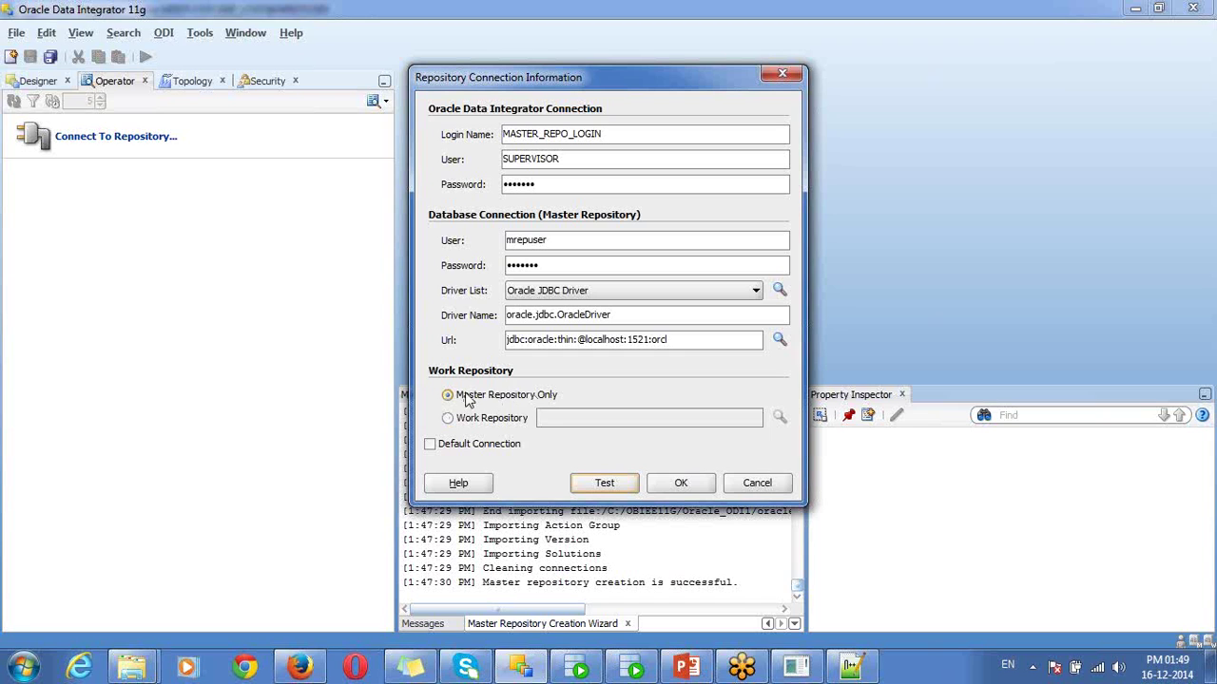
click(674, 486)
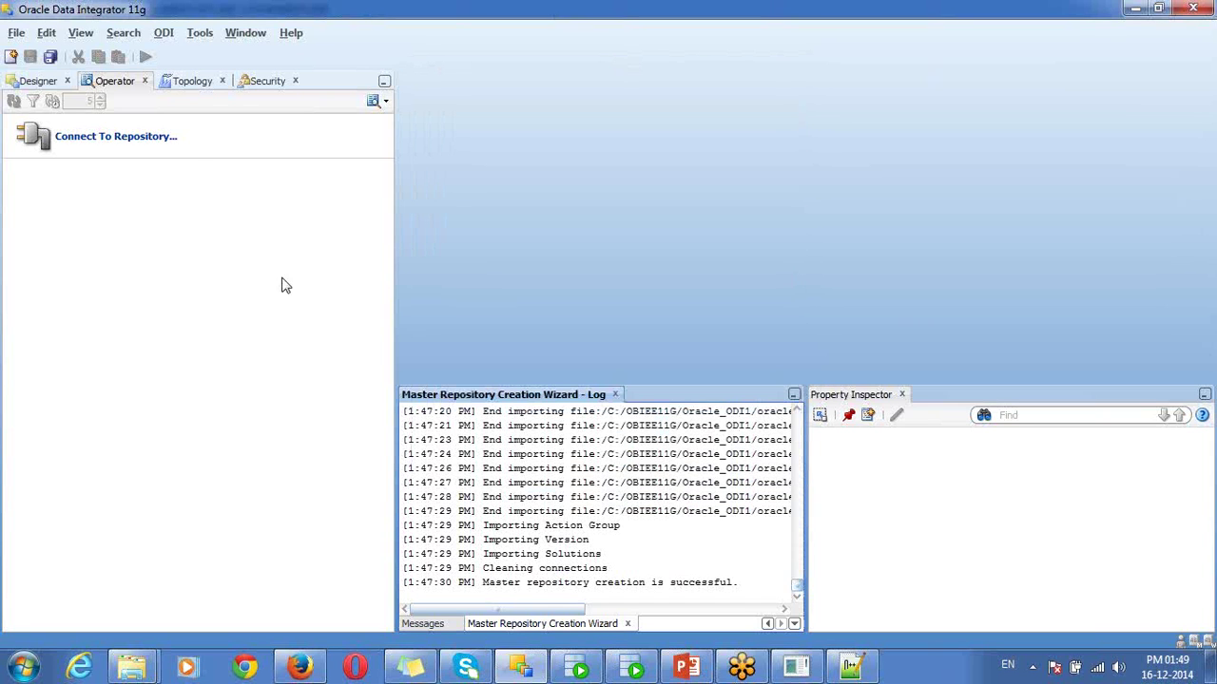
- Log in to the master repository with MASTER_REPO_LOGIN after reviewing its connection details
click(187, 163)
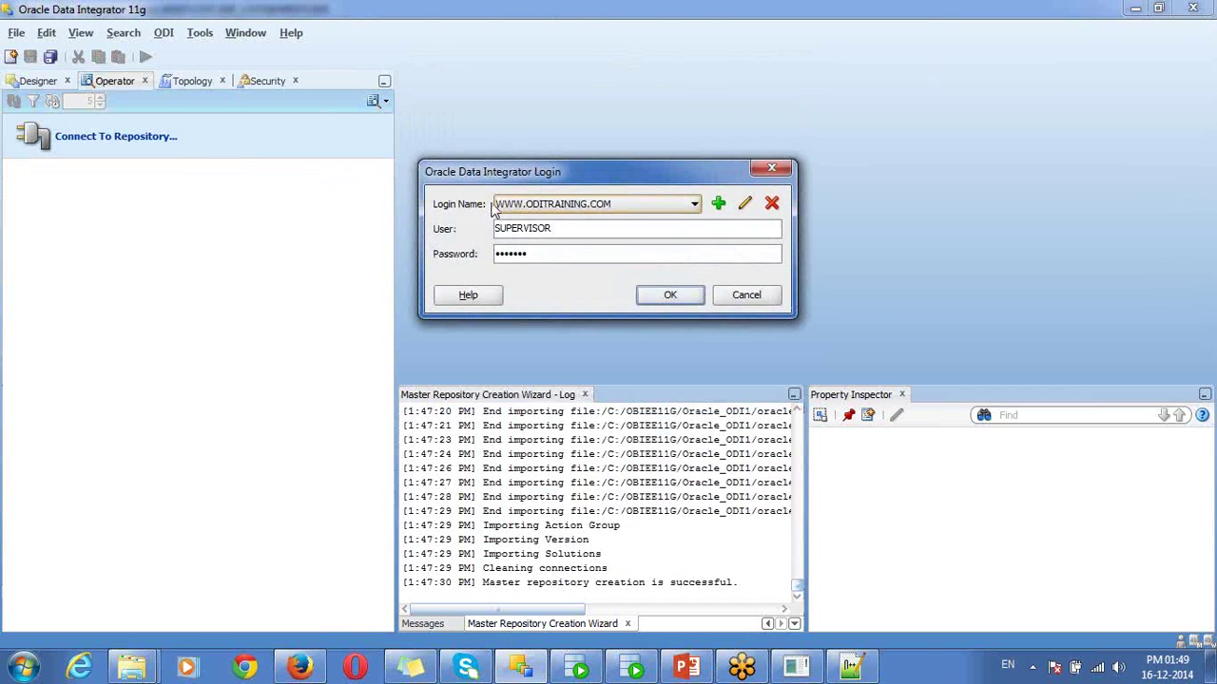
click(528, 207)
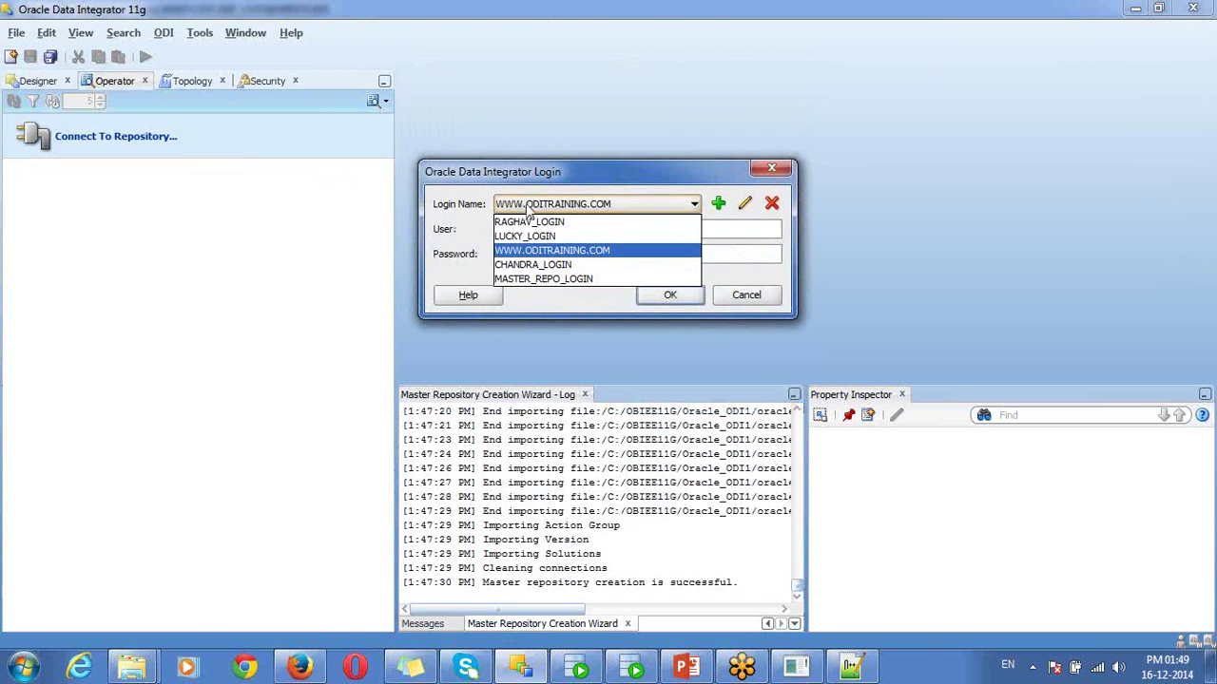
click(561, 278)
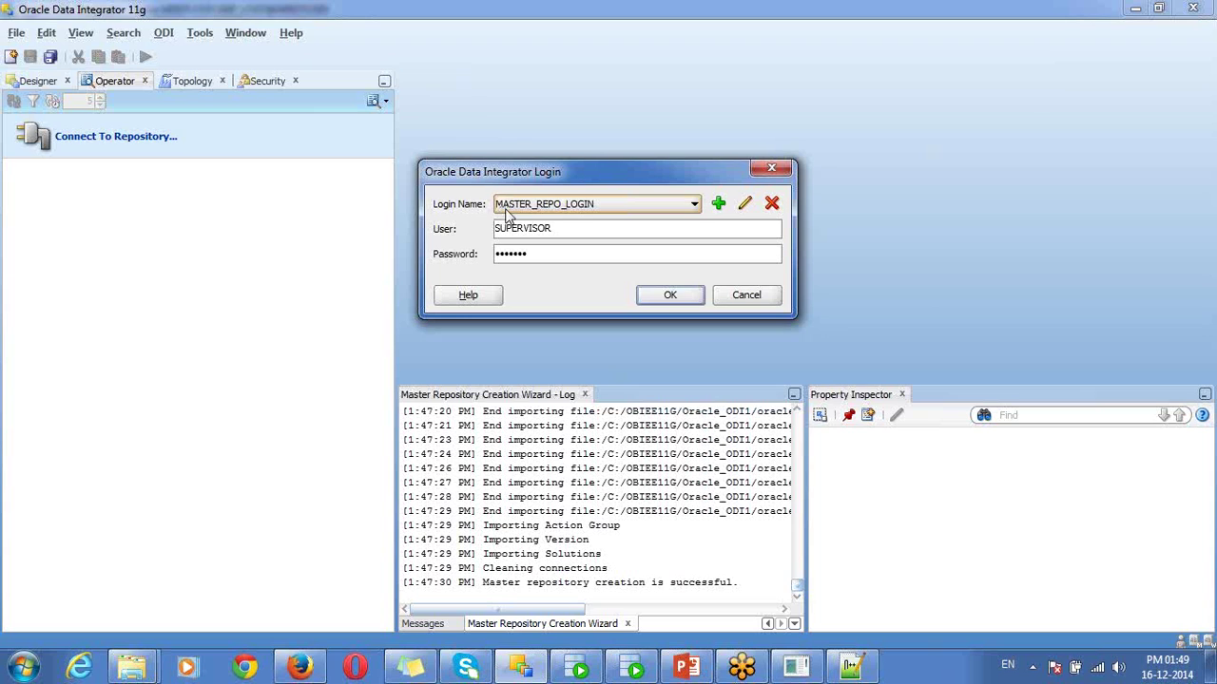
click(631, 211)
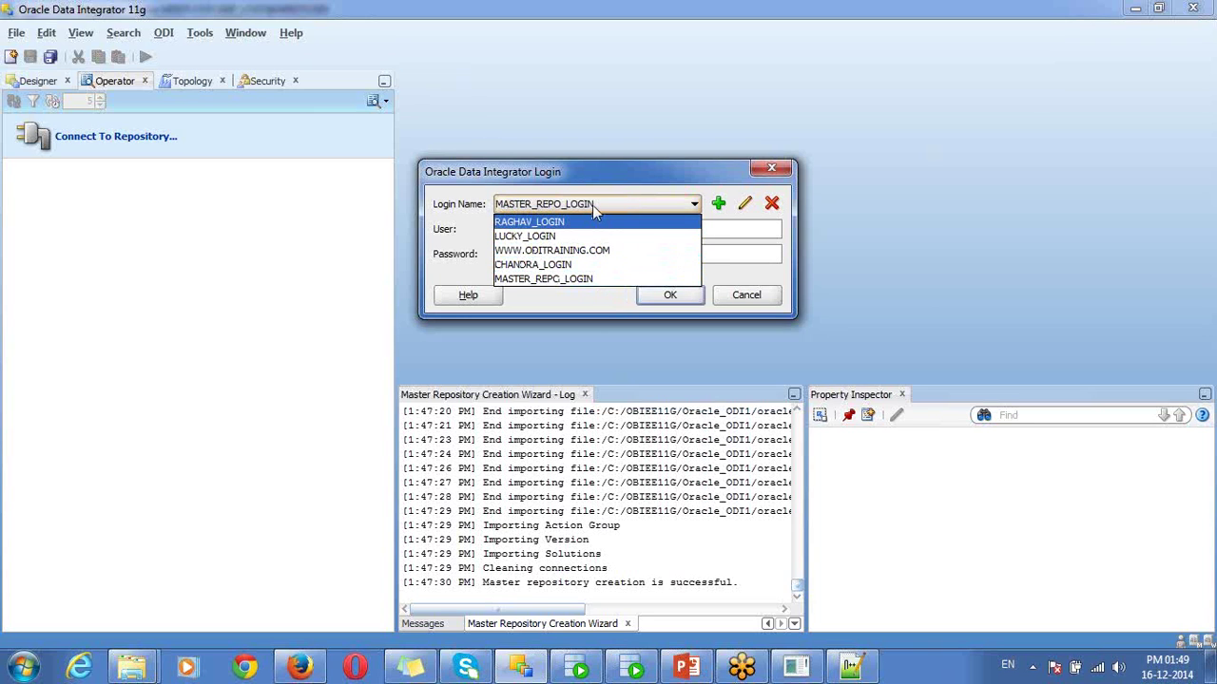
click(592, 205)
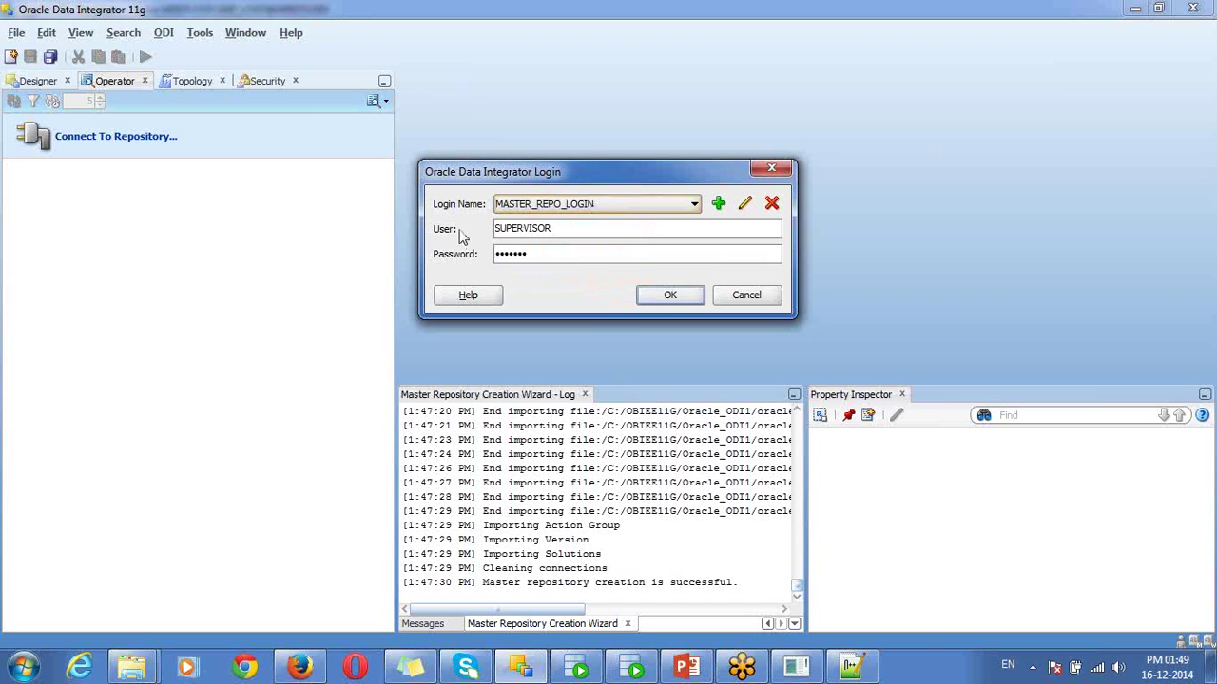
double_click(513, 228)
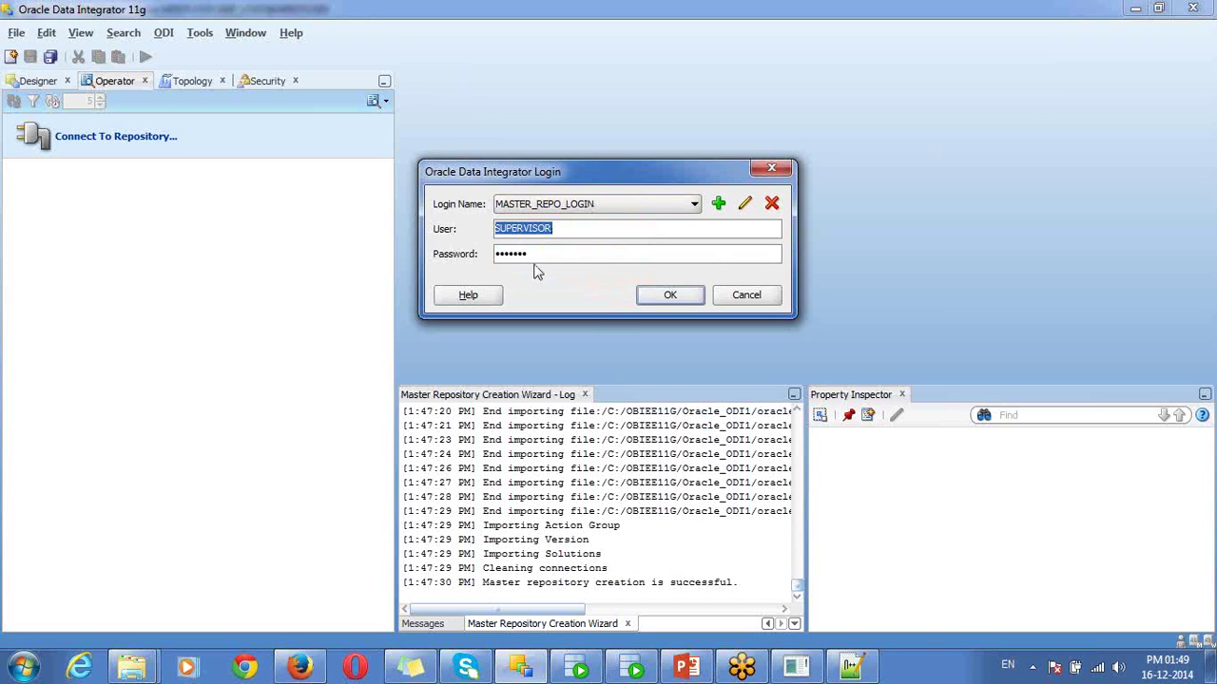
click(746, 205)
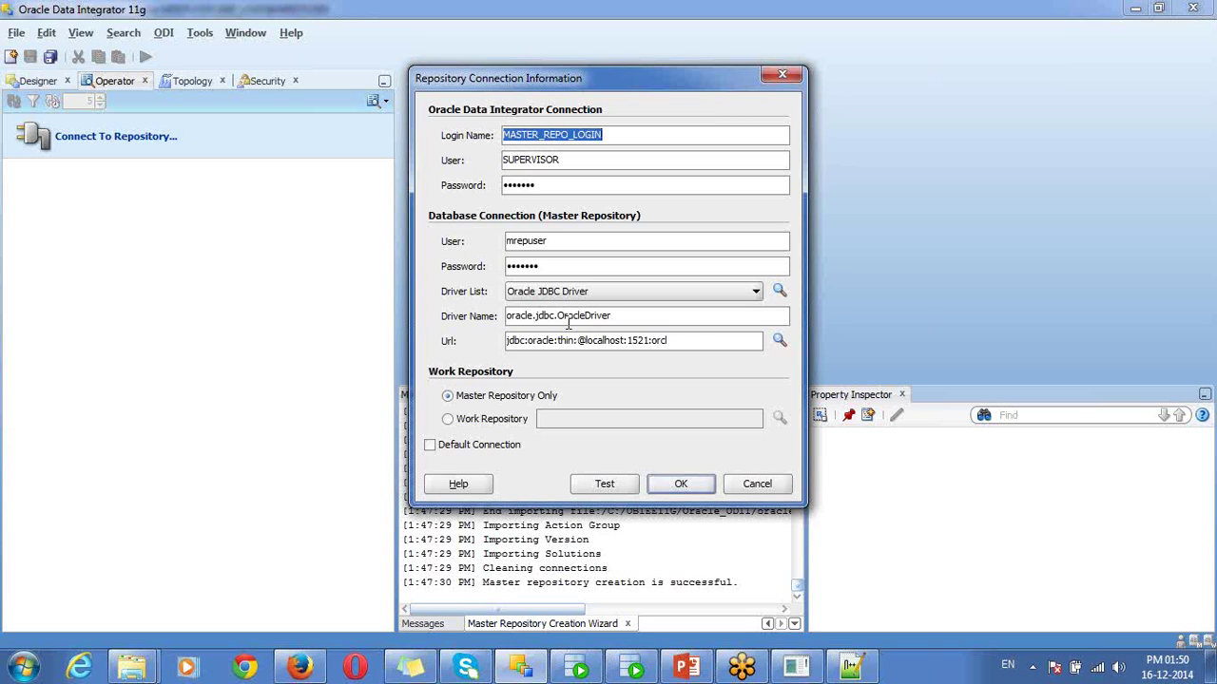
click(676, 482)
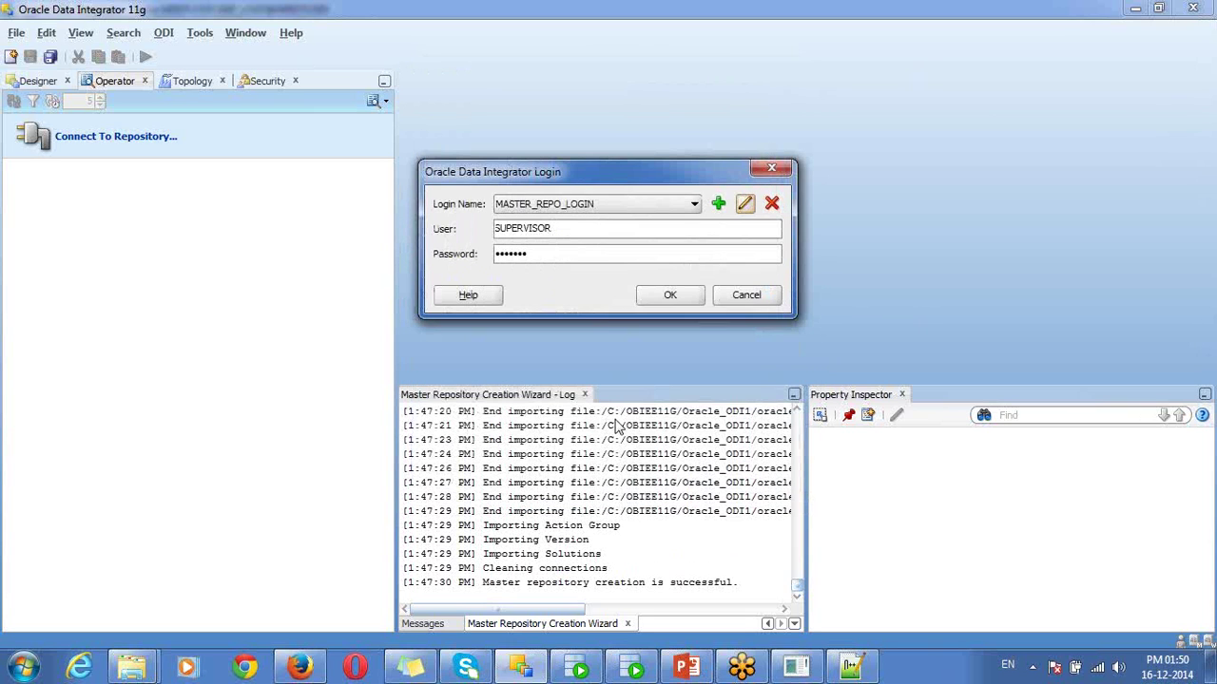
click(664, 296)
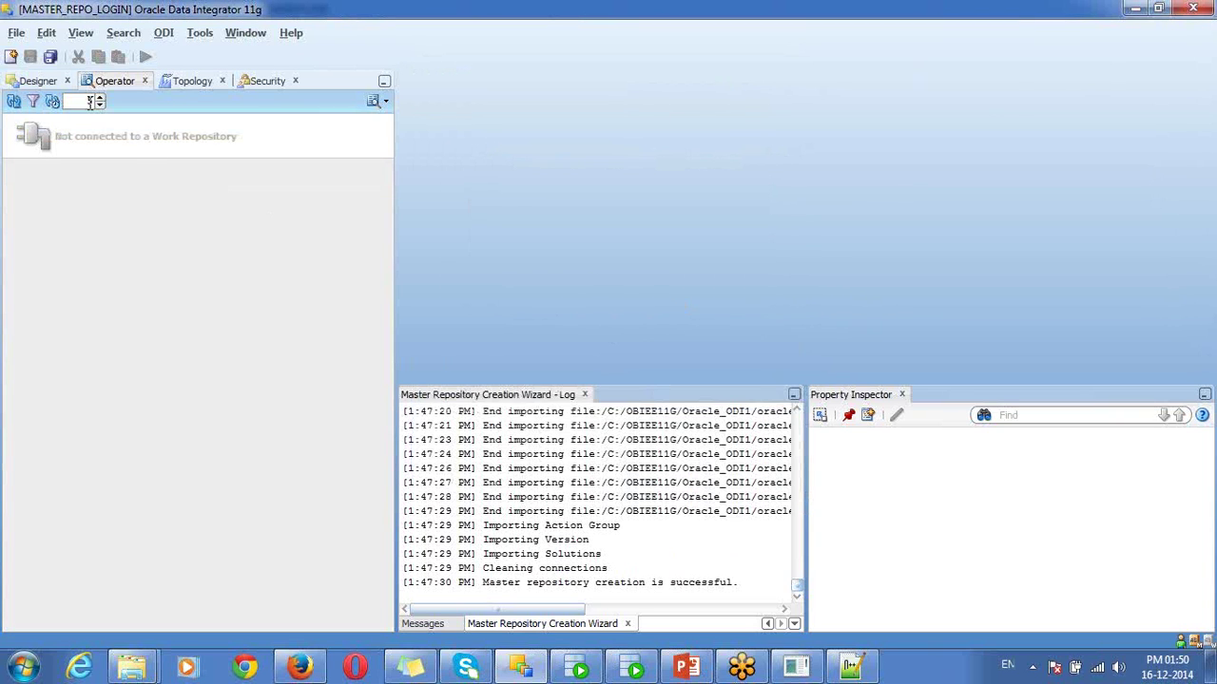
- Check the Designer and Operator navigators and close the repository creation log
click(38, 82)
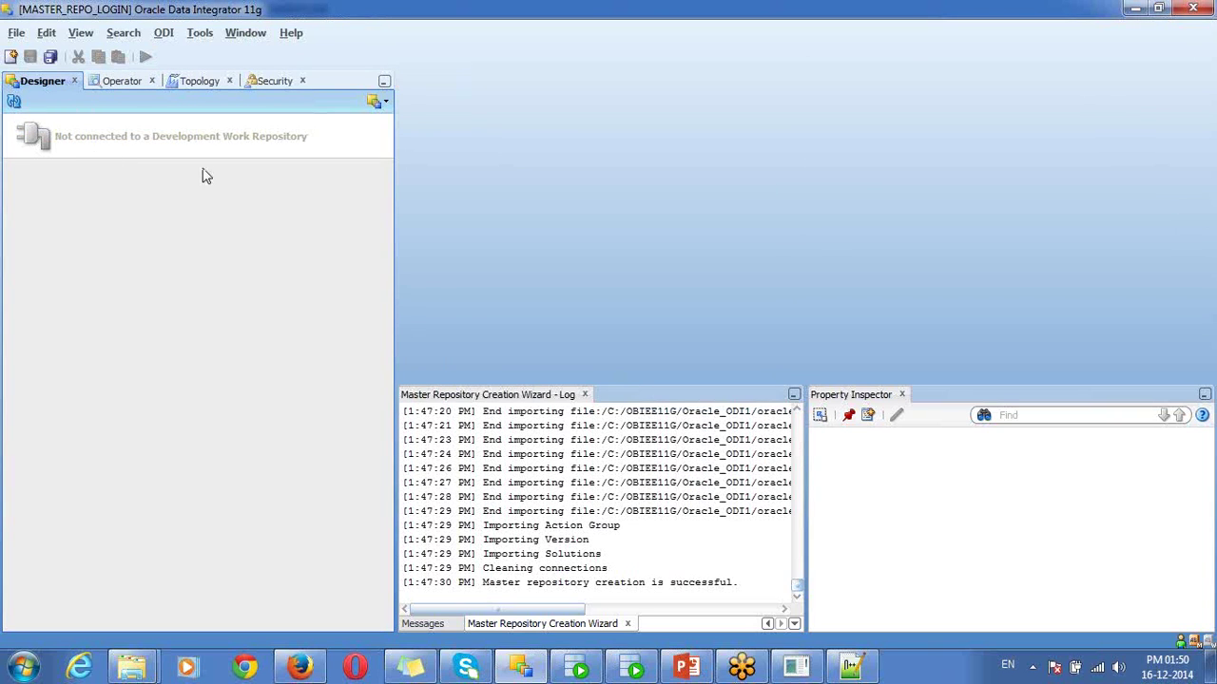
click(585, 395)
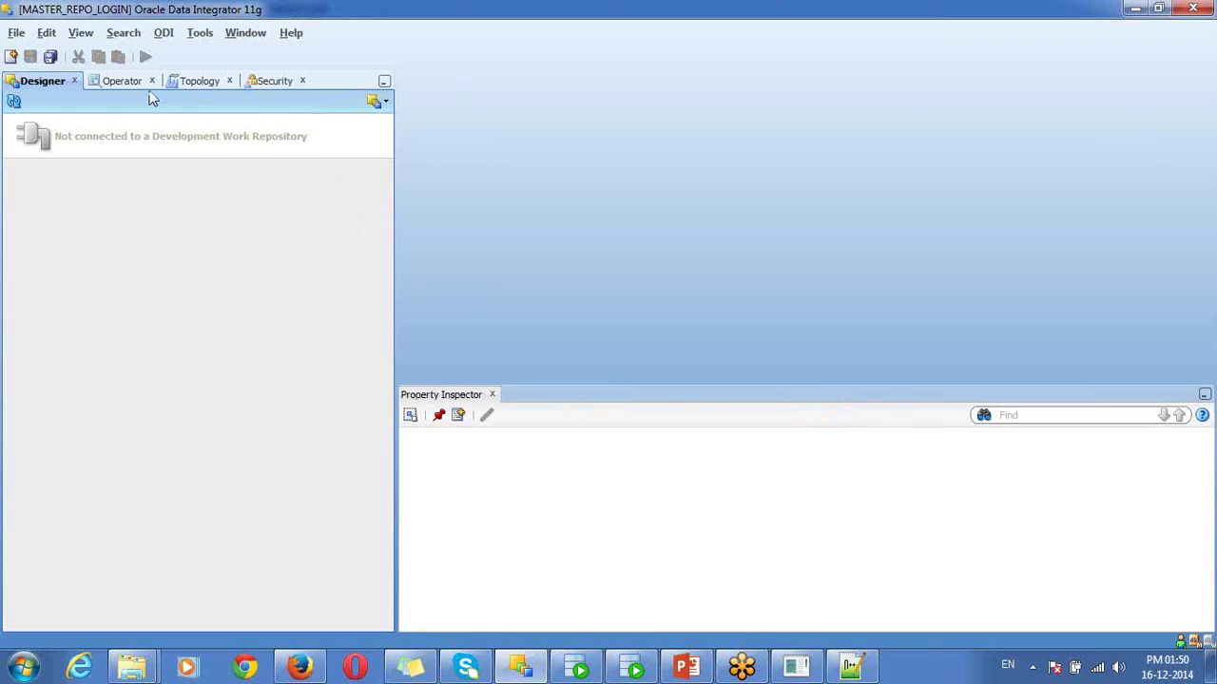
click(127, 81)
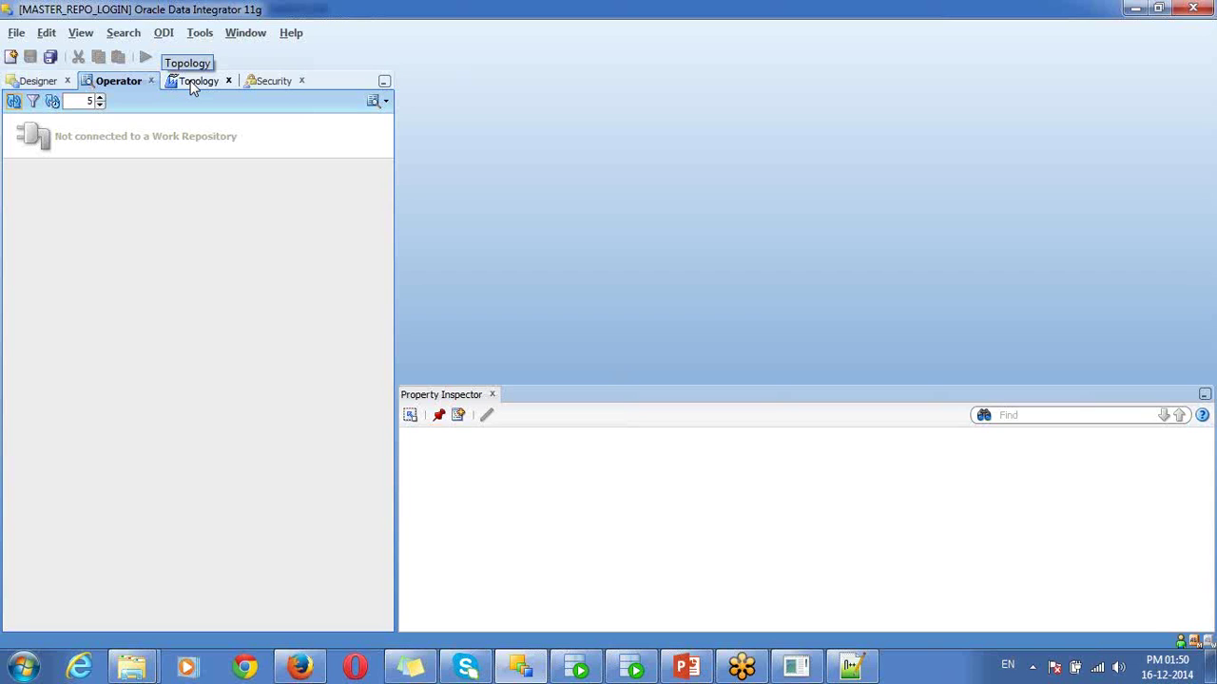
- In Topology, expand Repositories and start a New Work Repository from Work Repositories
click(193, 84)
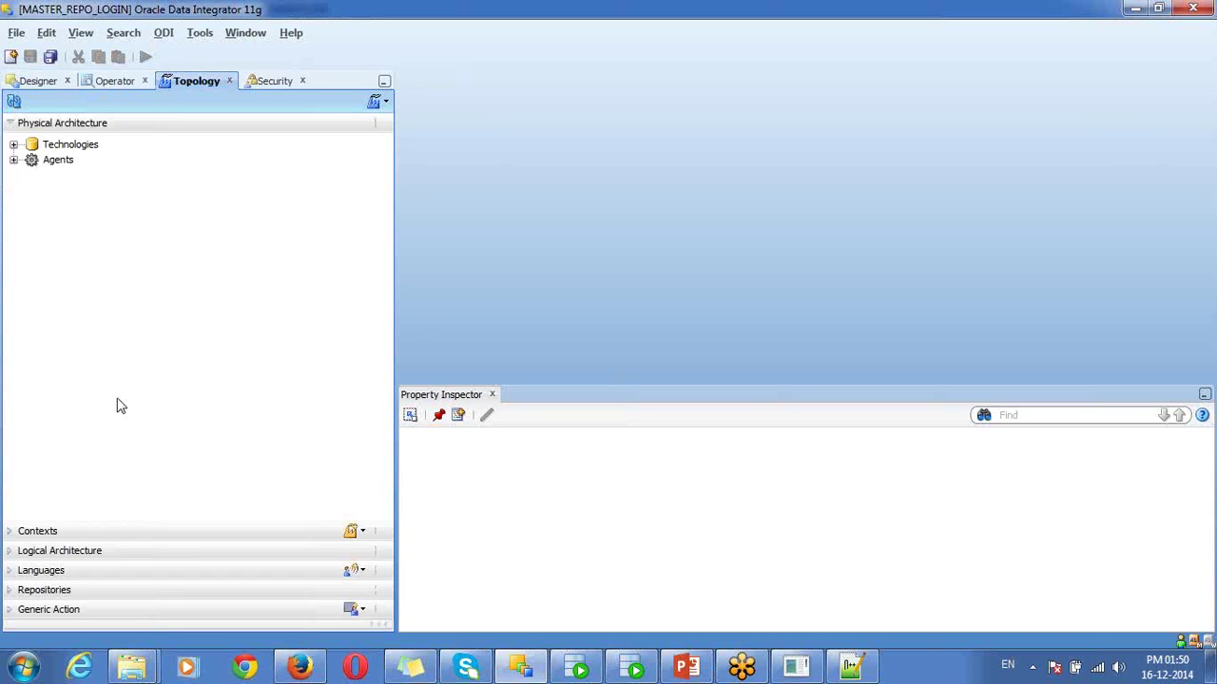
click(48, 590)
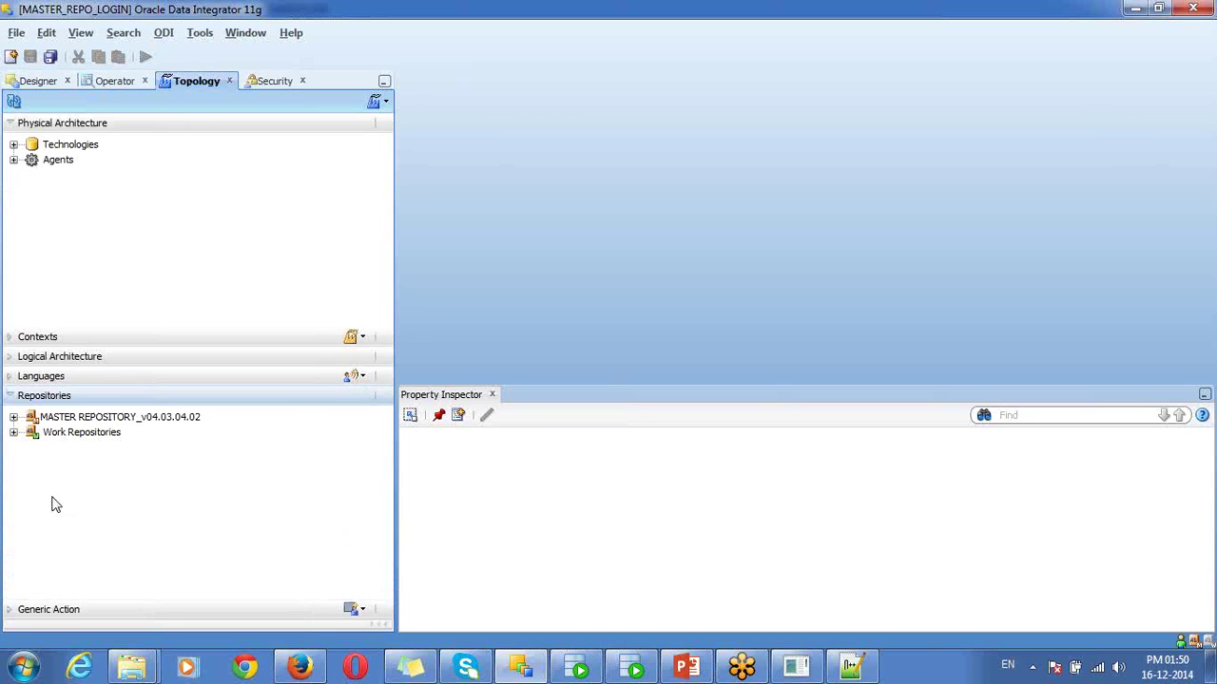
click(101, 439)
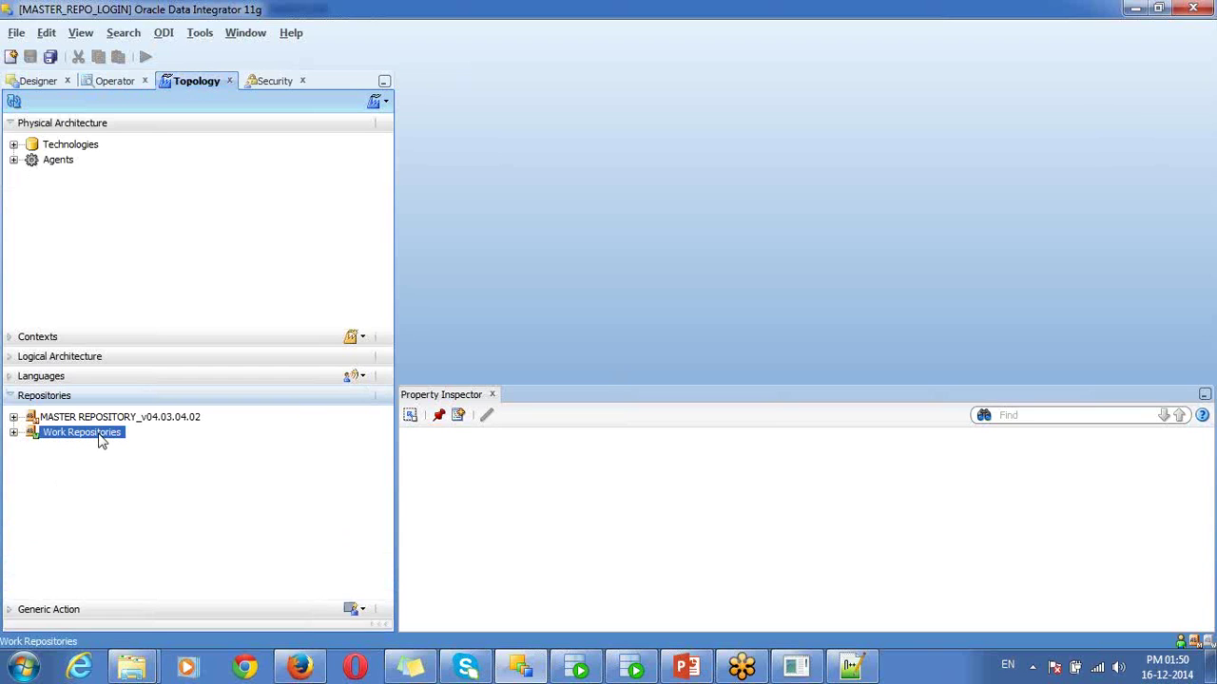
click(202, 127)
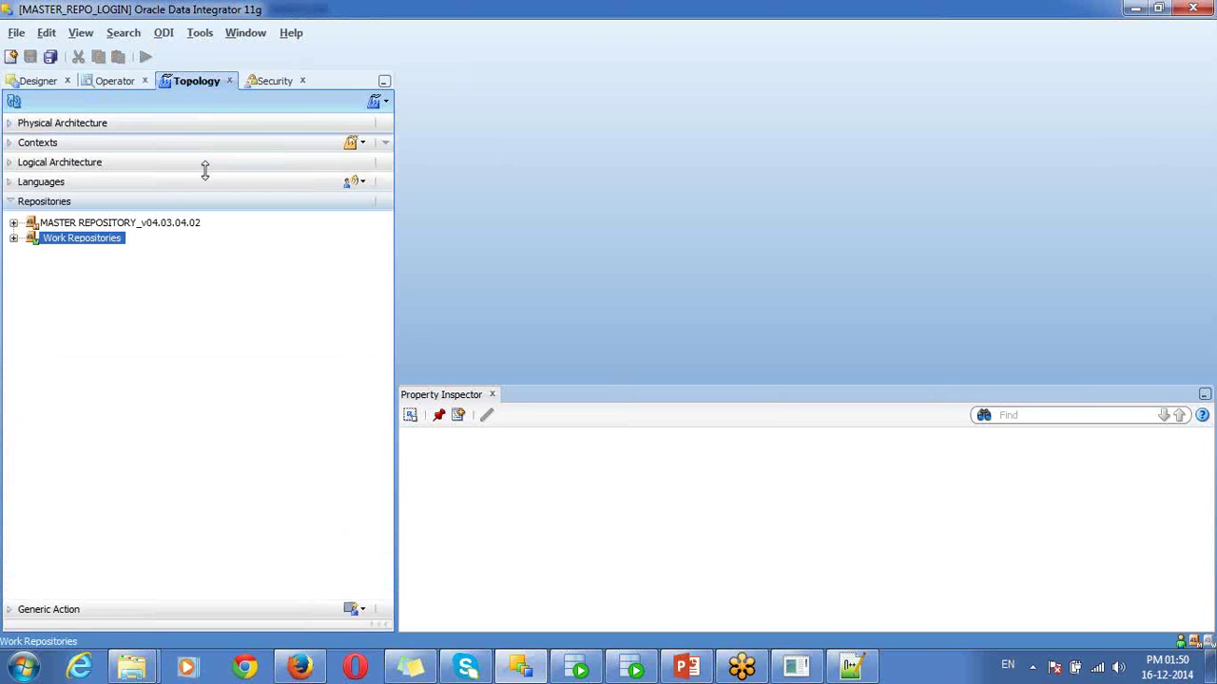
right_click(49, 248)
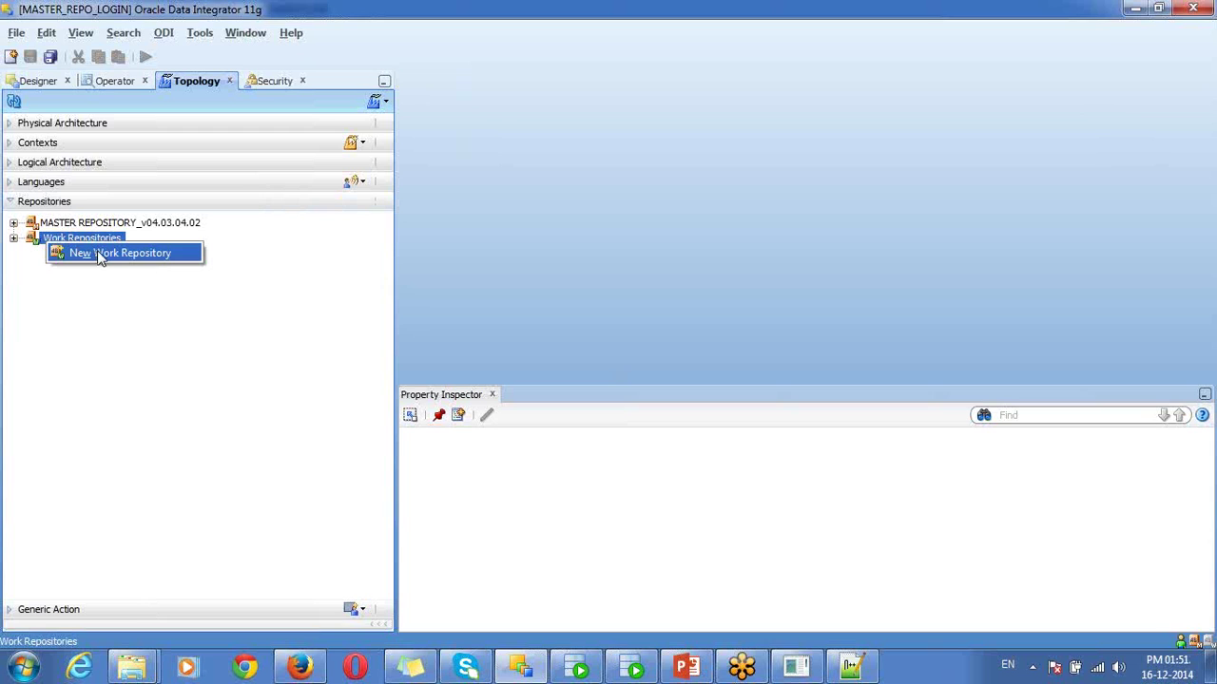
click(97, 252)
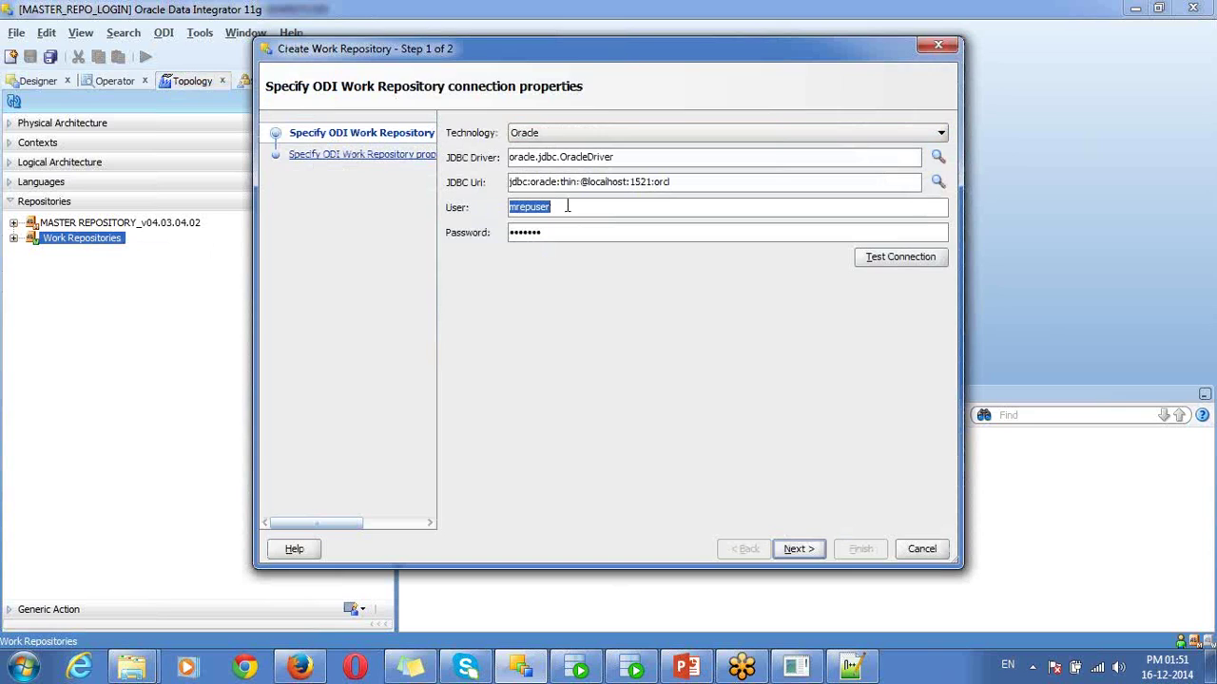
- Set the wizard user to wrepuser, confirm a successful connection test, and advance to step 2
text(wrepuser)
key(Tab)
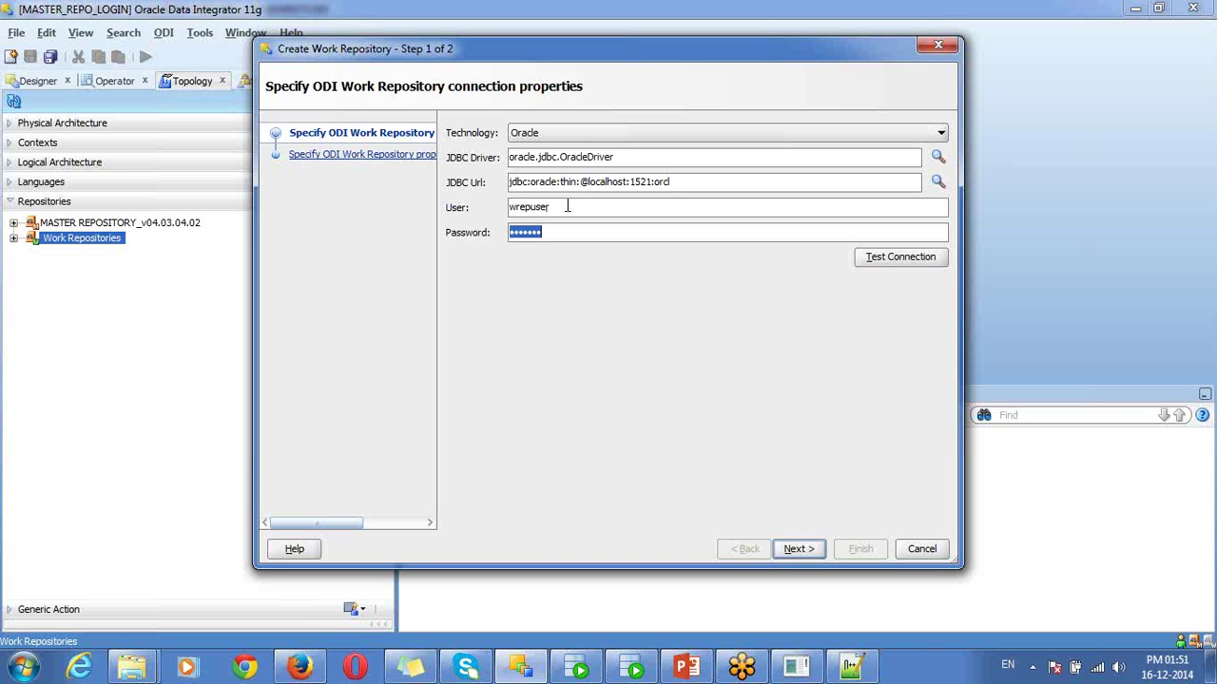
click(894, 260)
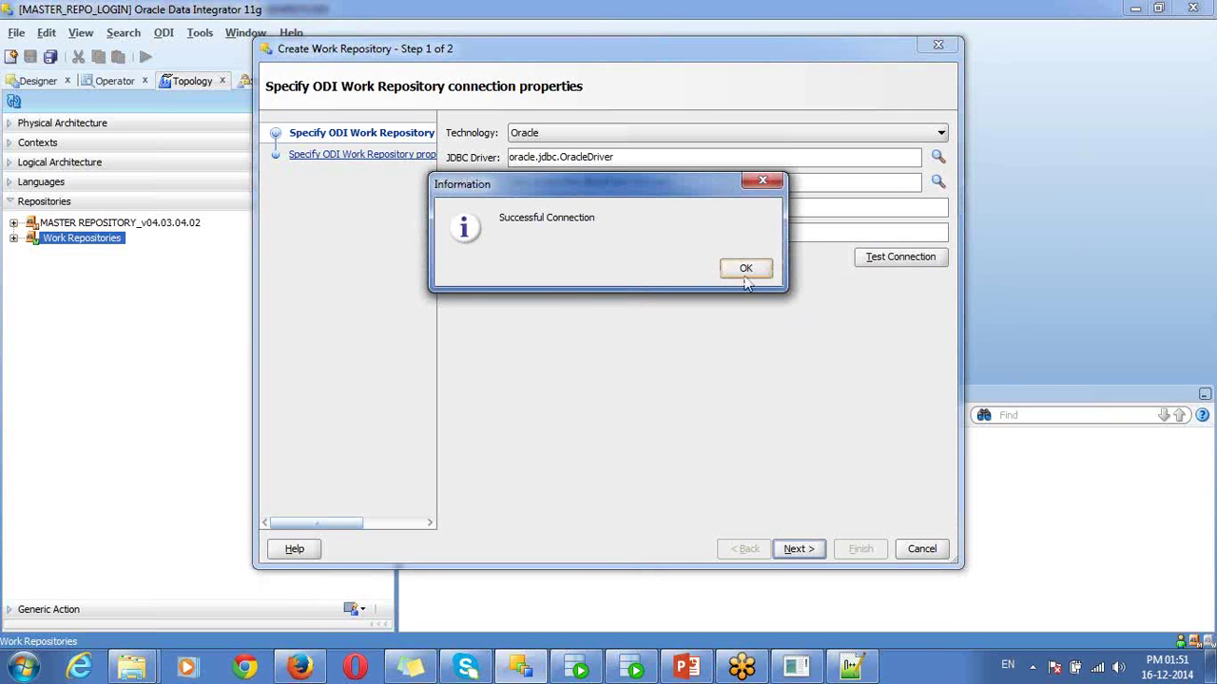
click(745, 270)
double_click(571, 210)
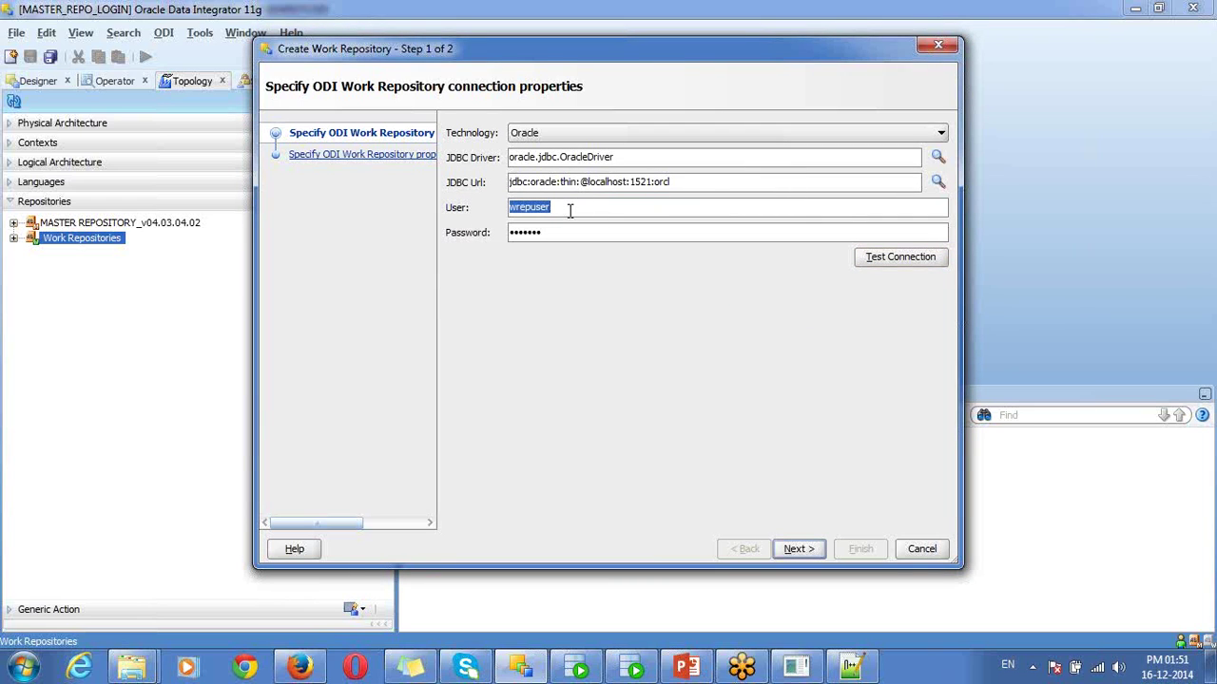
click(805, 556)
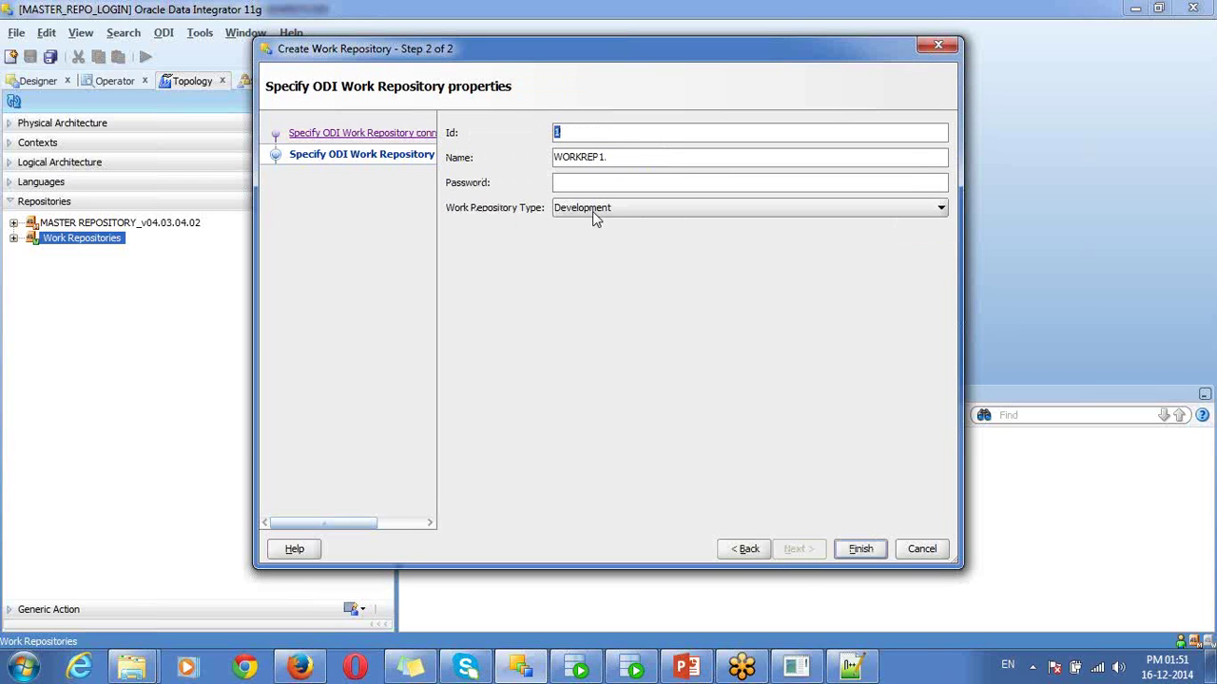
- Keep WORKREP1 as a Development repository with Id 1 and finish the wizard
click(592, 211)
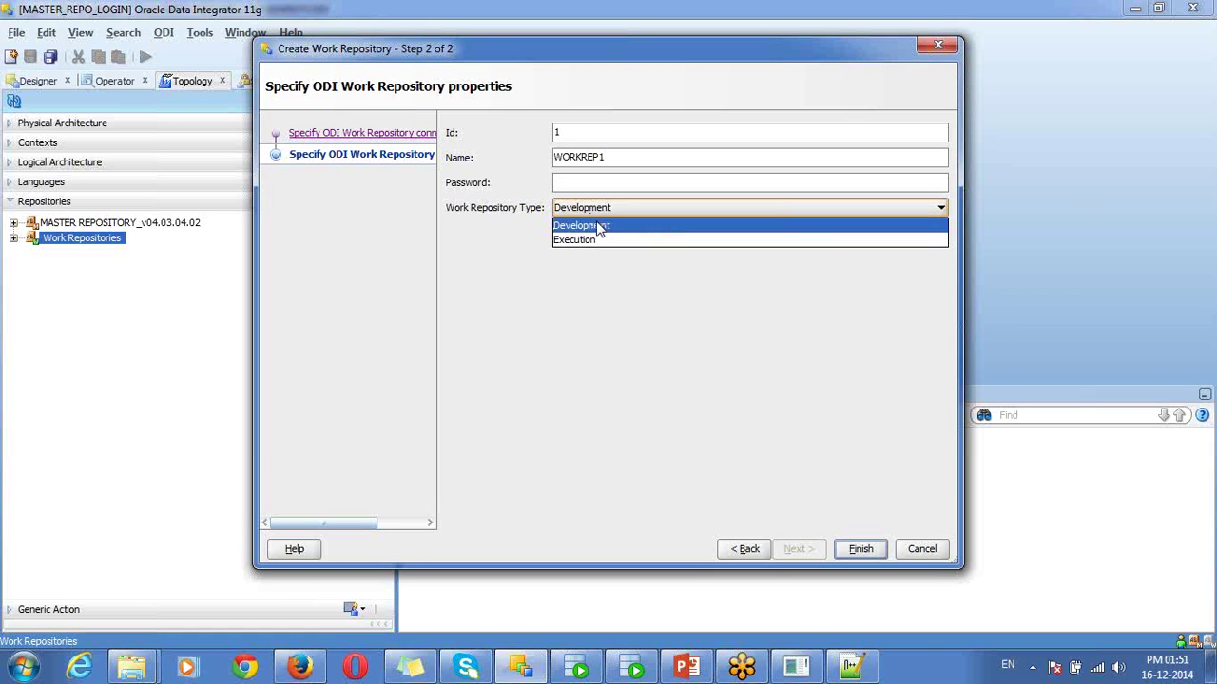
click(586, 240)
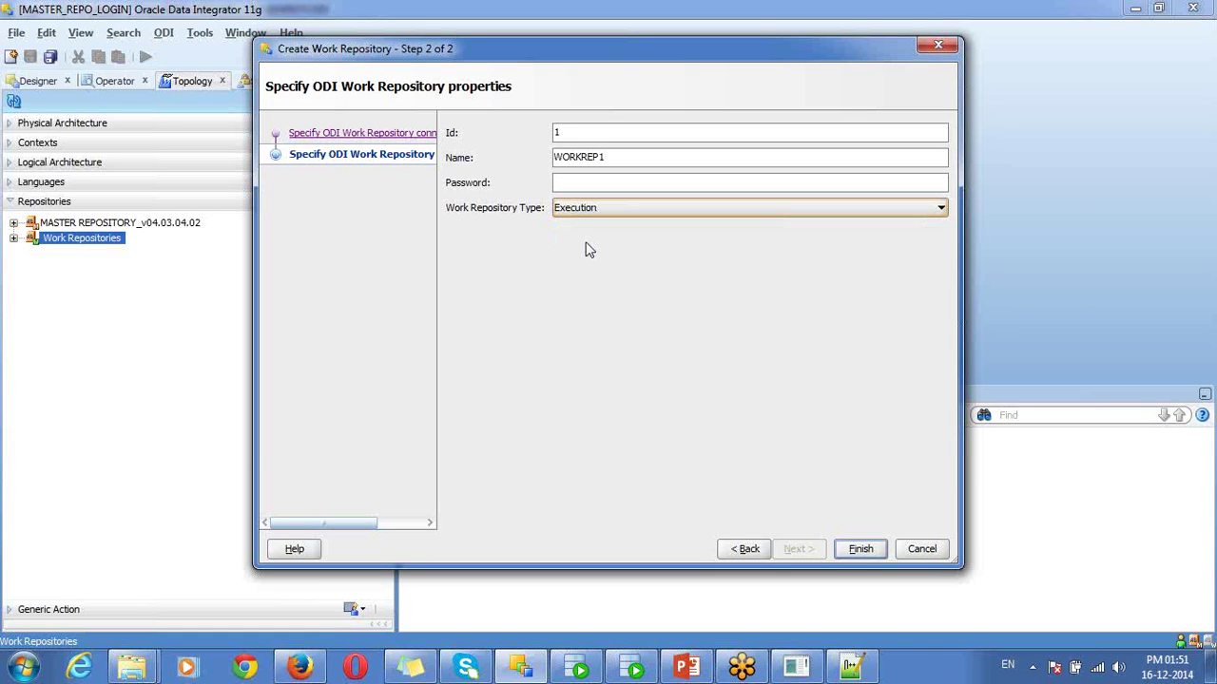
click(601, 207)
click(597, 220)
double_click(576, 134)
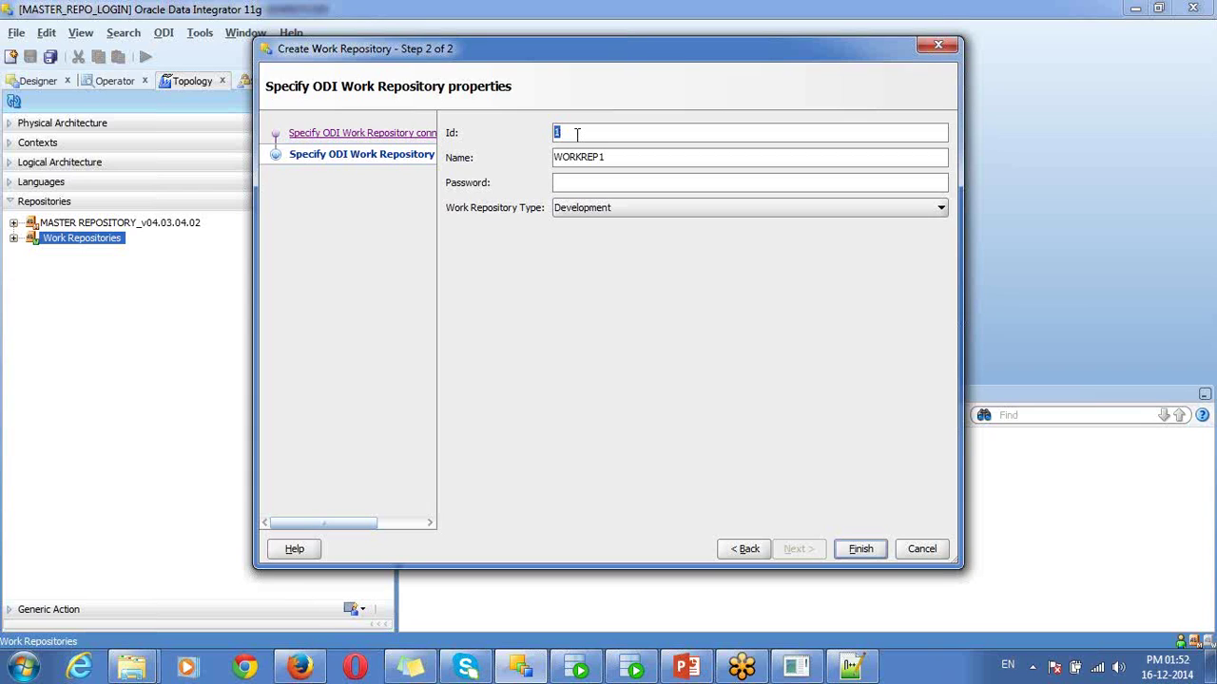
click(573, 183)
click(860, 549)
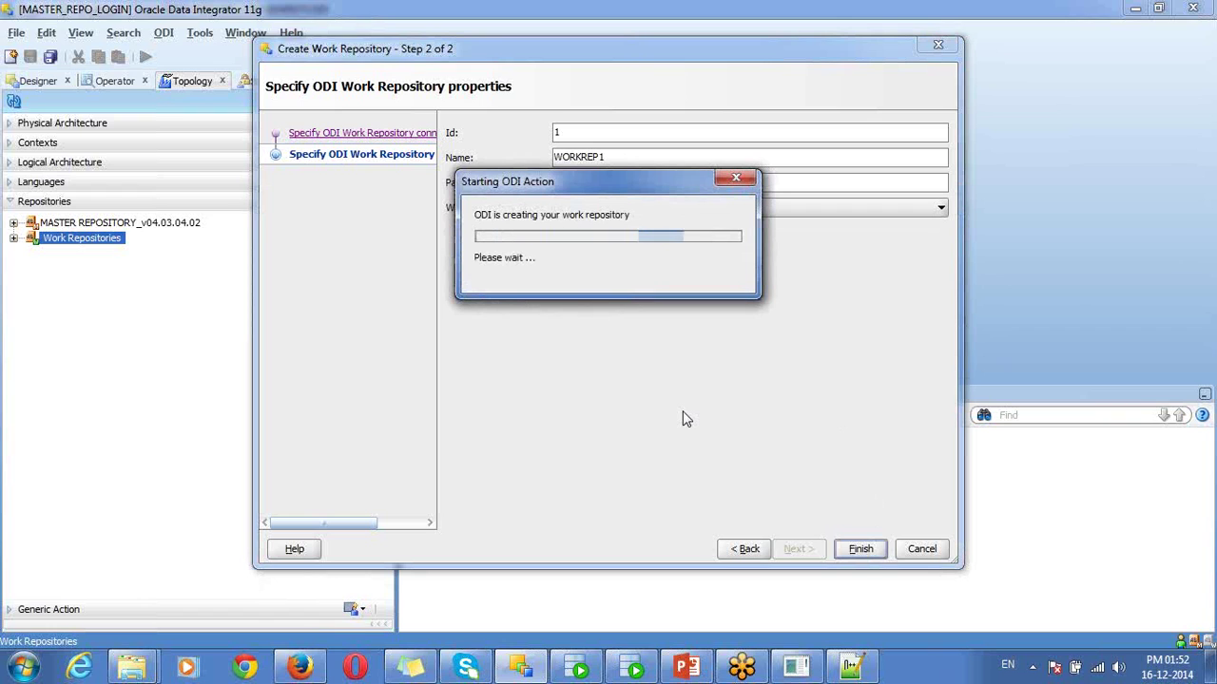
- In SQL Plus, connect as wrepuser and list its tables with select * from tab;
click(794, 670)
text(select * from)
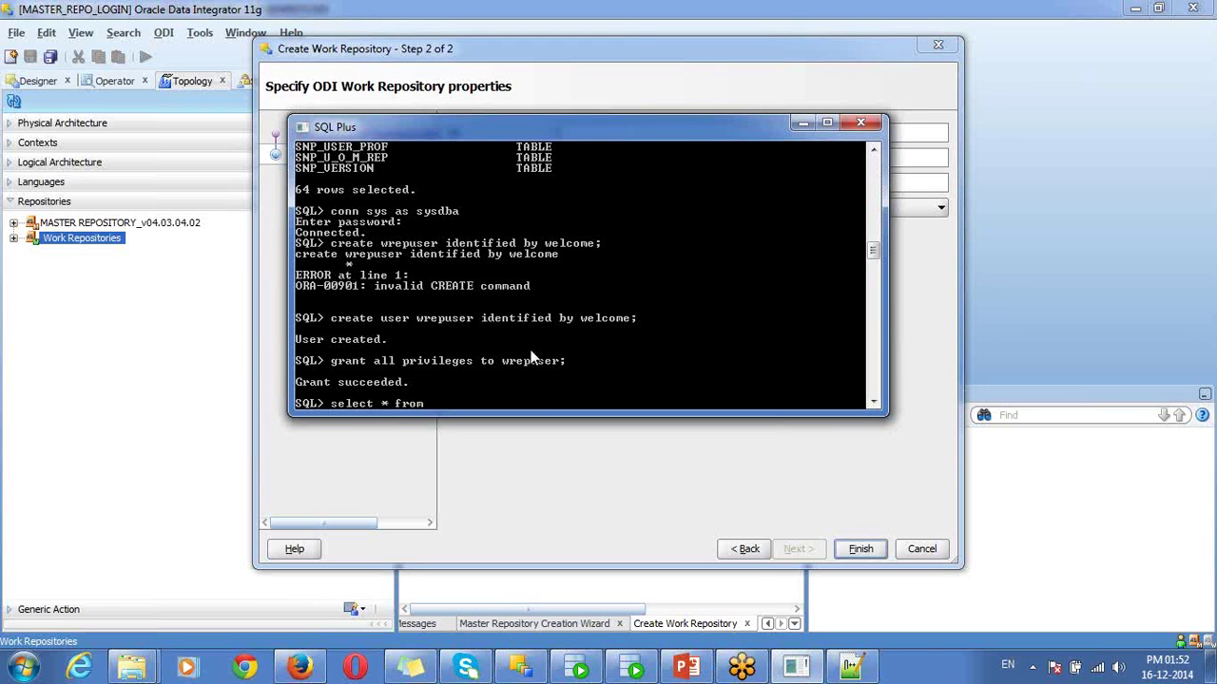
text( ta)
key(BackSpace)
key(BackSpace)
key(BackSpace)
key(BackSpace)
key(BackSpace)
key(BackSpace)
key(BackSpace)
key(BackSpace)
key(BackSpace)
key(BackSpace)
key(BackSpace)
key(BackSpace)
key(BackSpace)
key(BackSpace)
key(BackSpace)
key(BackSpace)
text(conn wrepuser/we)
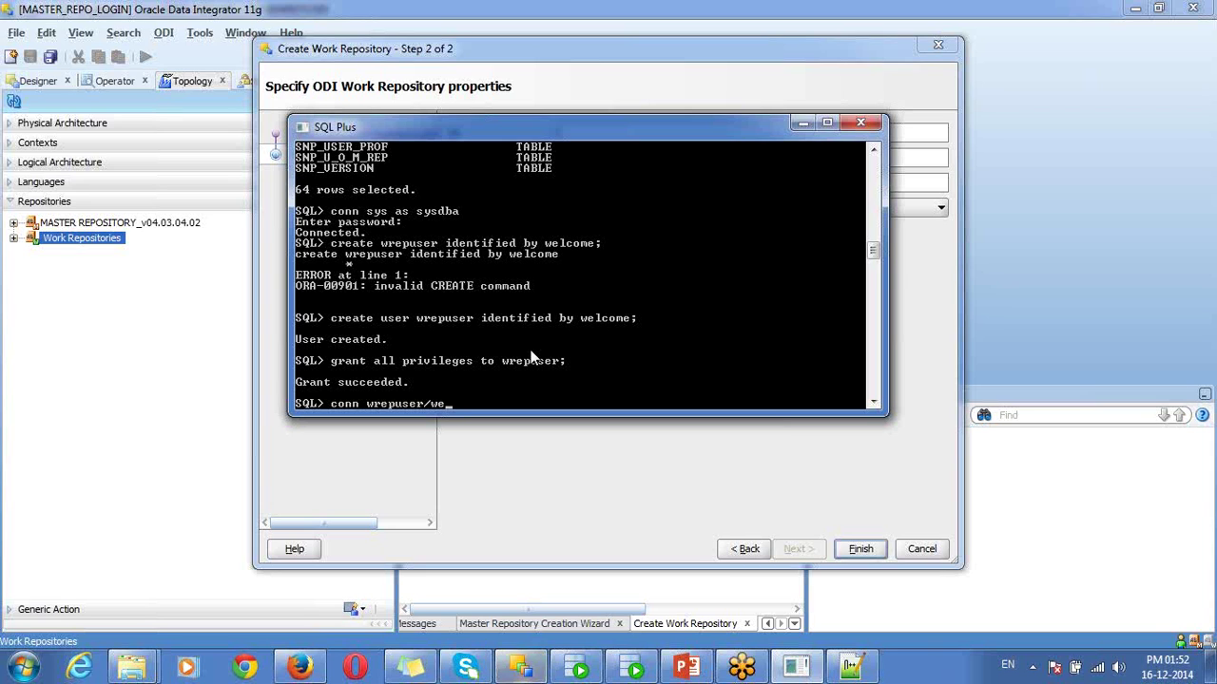
text(lcome;)
key(Return)
text(select * f)
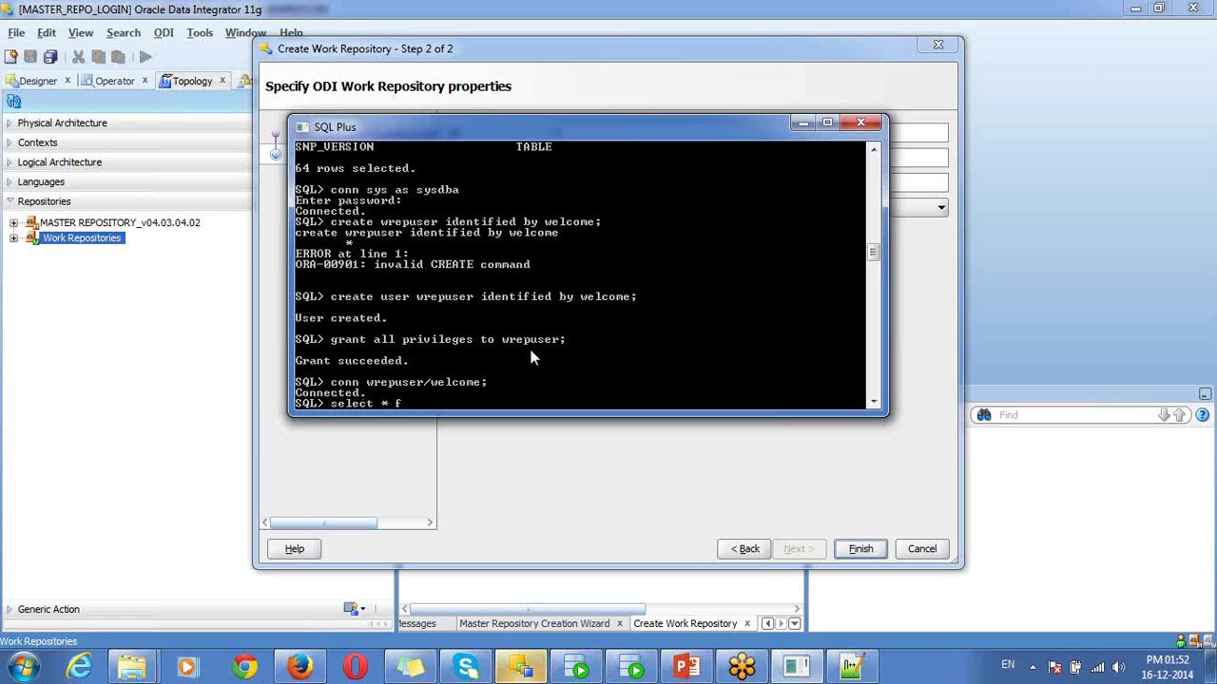
text(rom tab;)
key(Return)
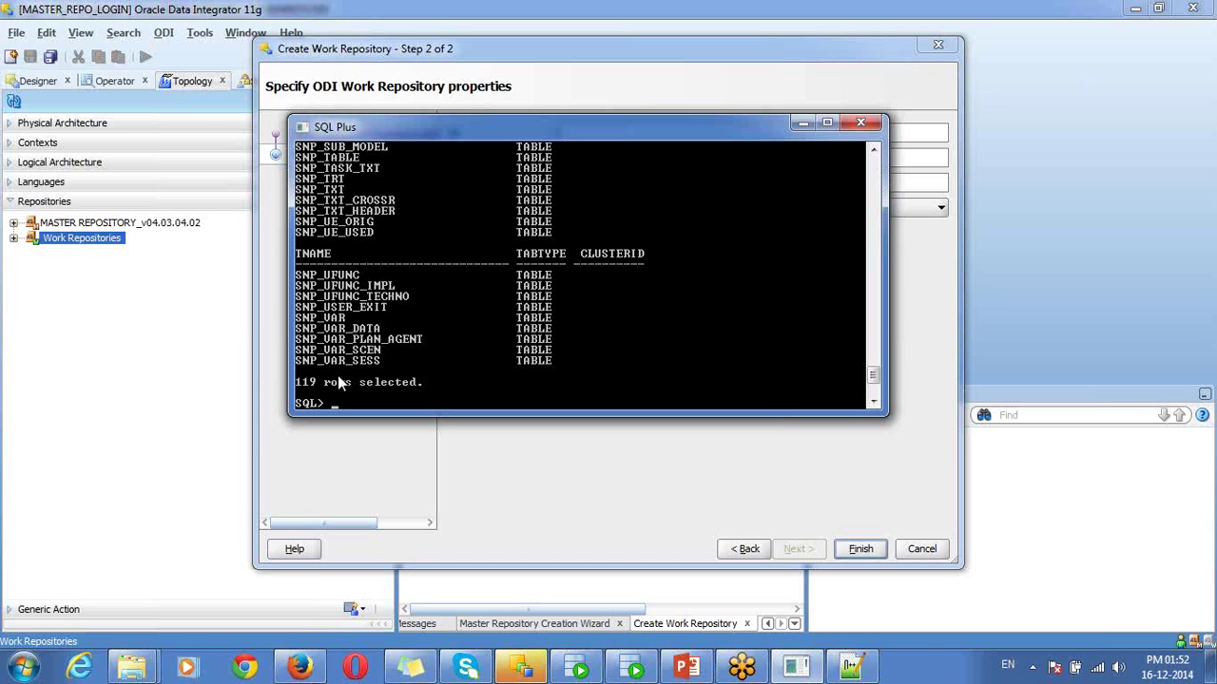
click(643, 514)
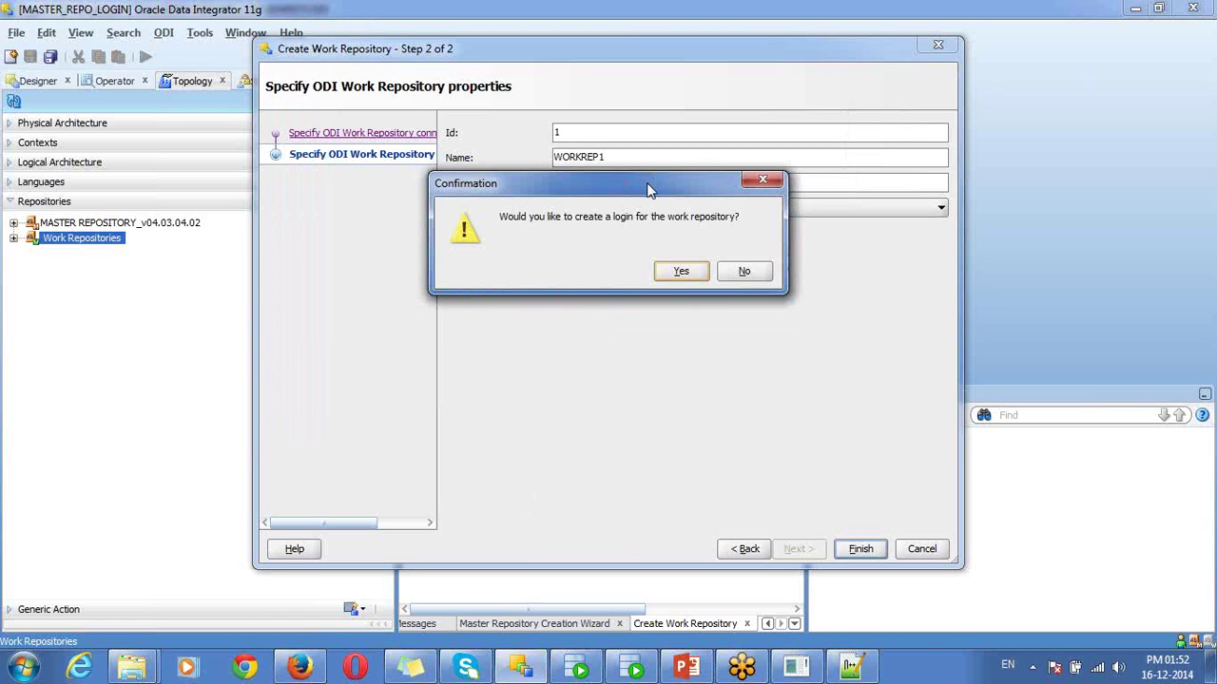
- Decline creating a login for the new work repository
drag(646, 190, 726, 118)
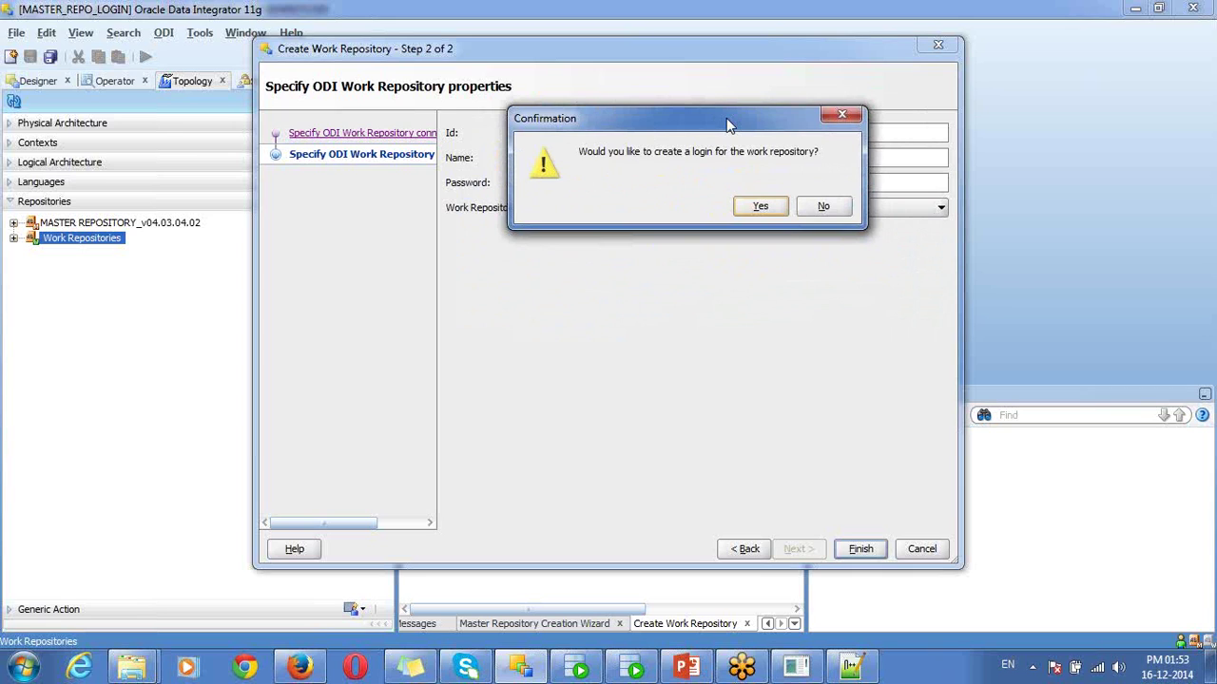
click(818, 206)
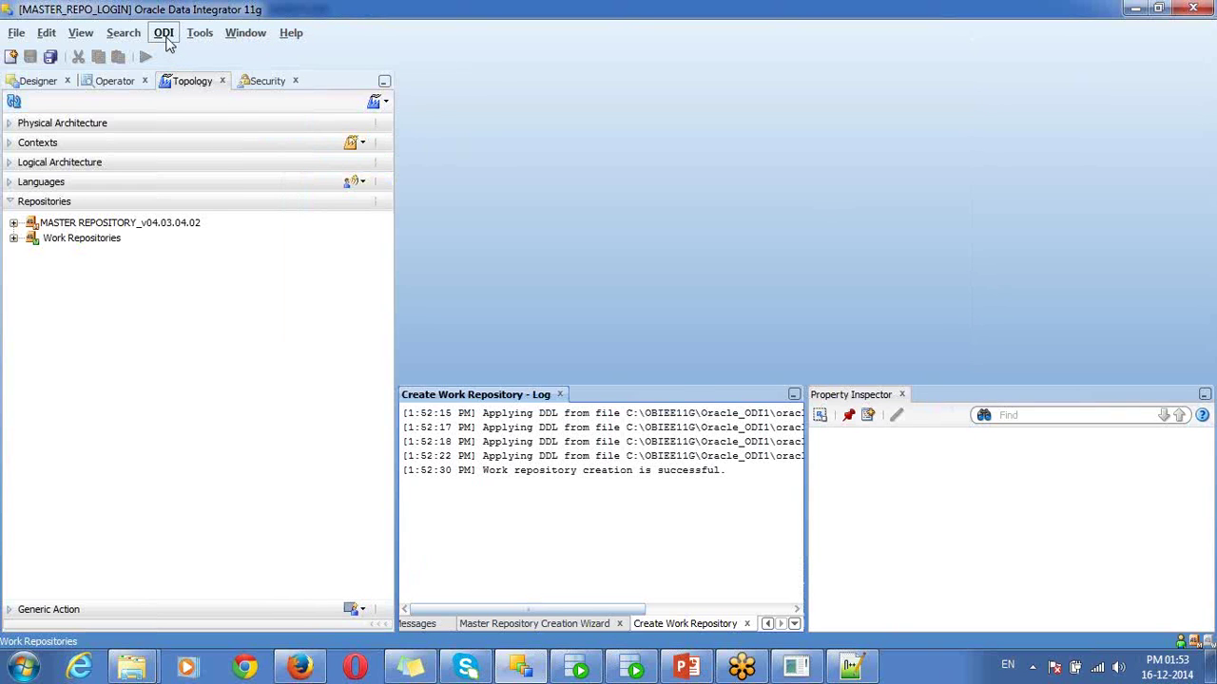
- Disconnect, then point MASTER_REPO_LOGIN at work repository WORKREP1 and test it successfully
click(165, 40)
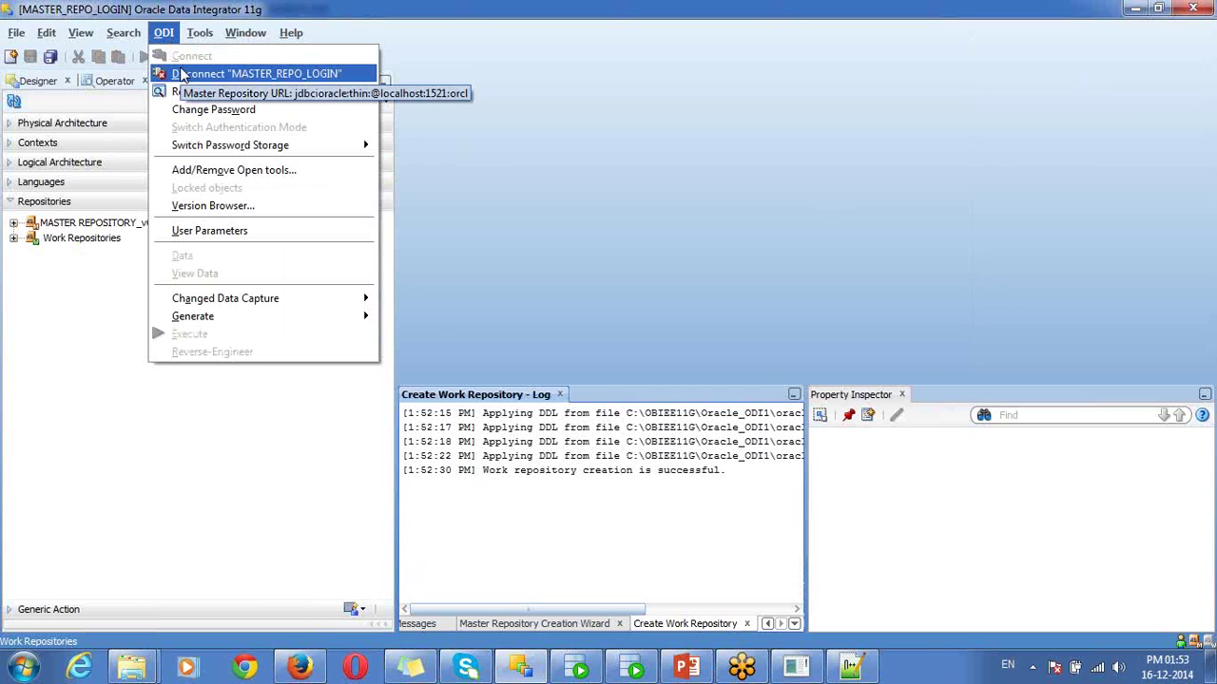
click(183, 76)
click(159, 139)
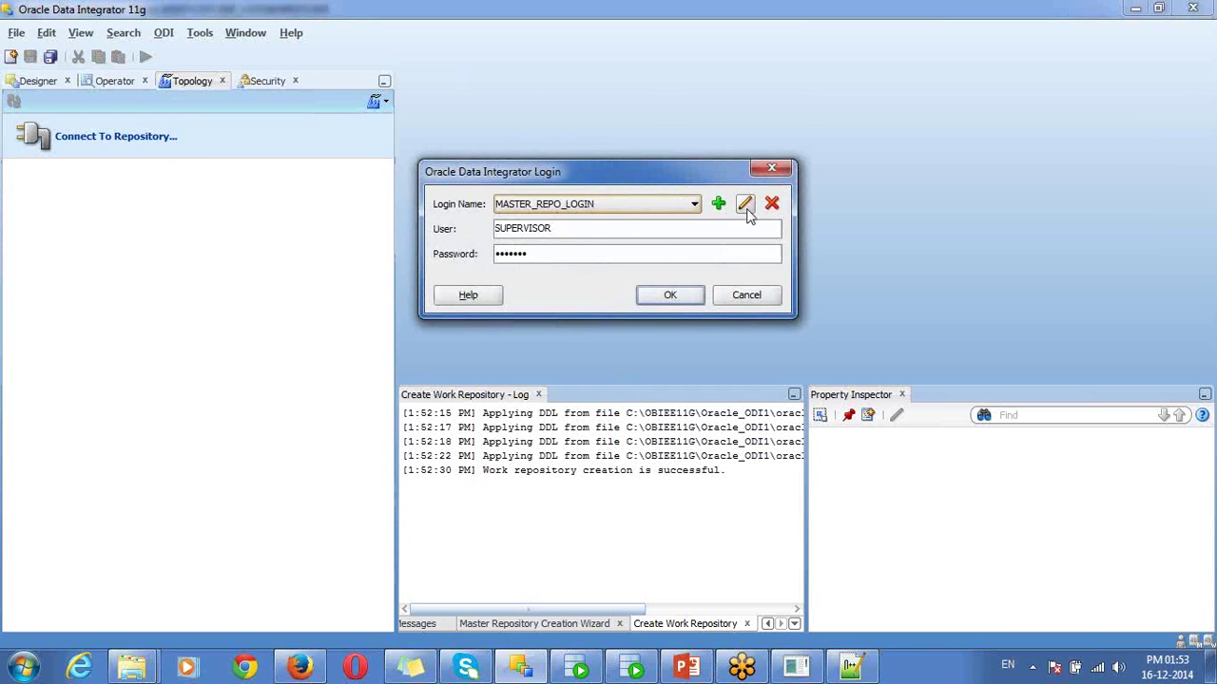
click(747, 209)
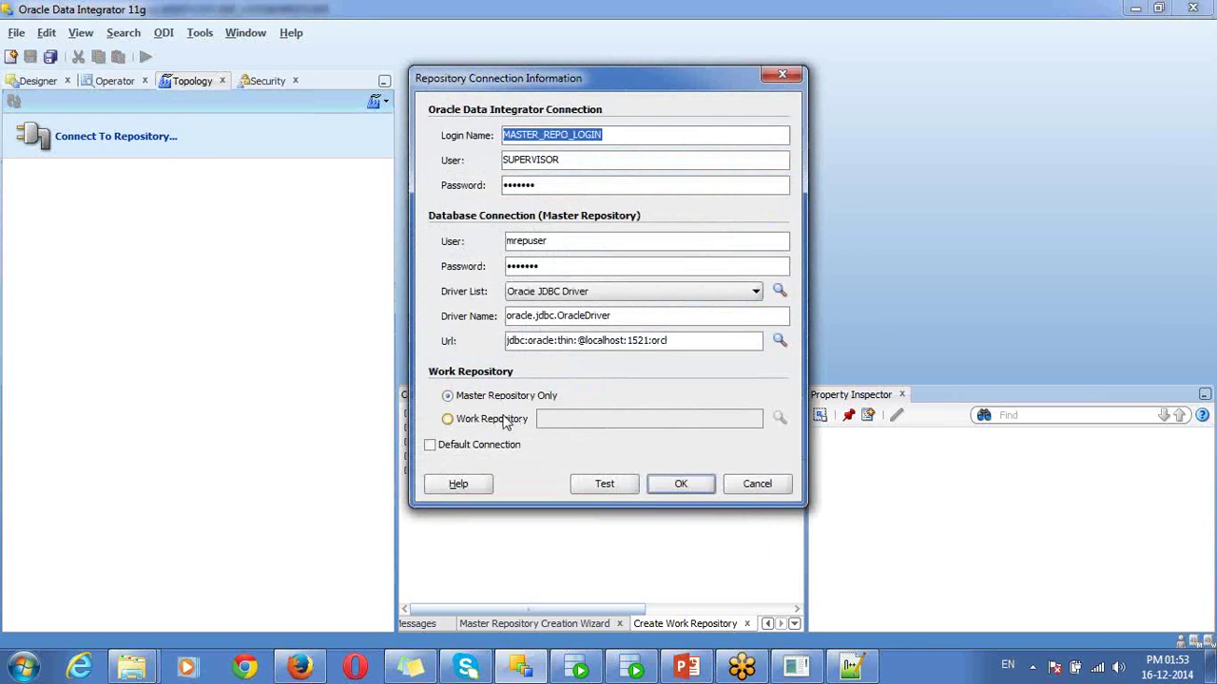
click(501, 424)
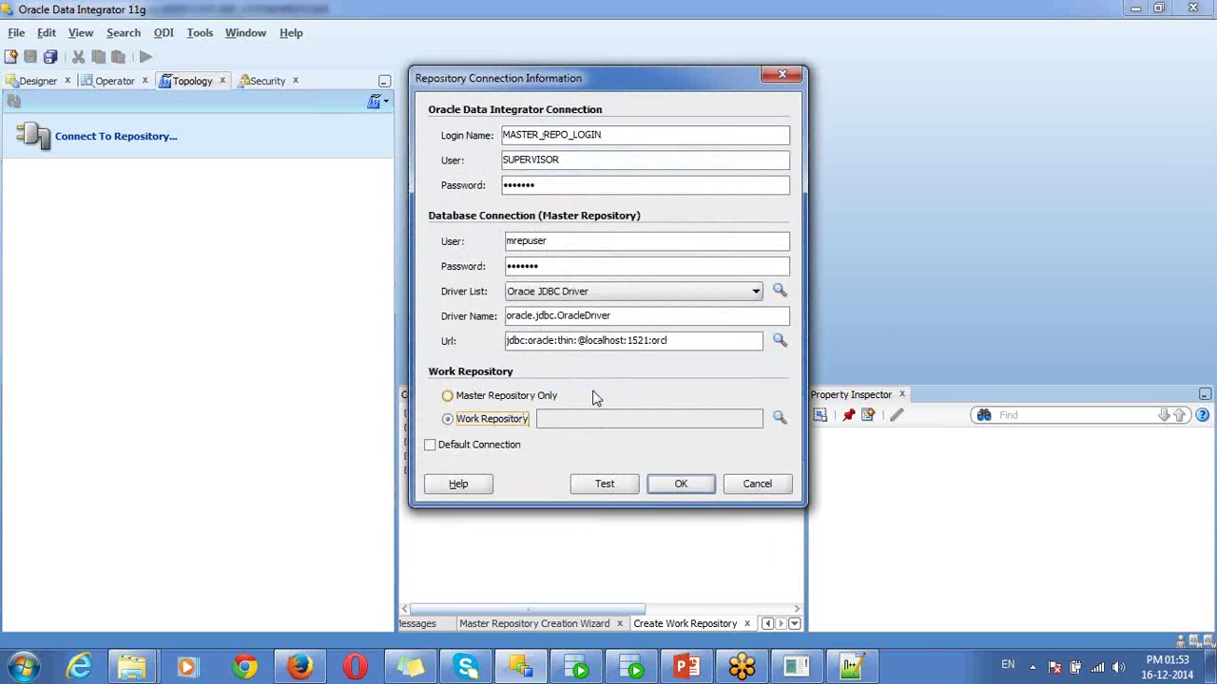
click(778, 419)
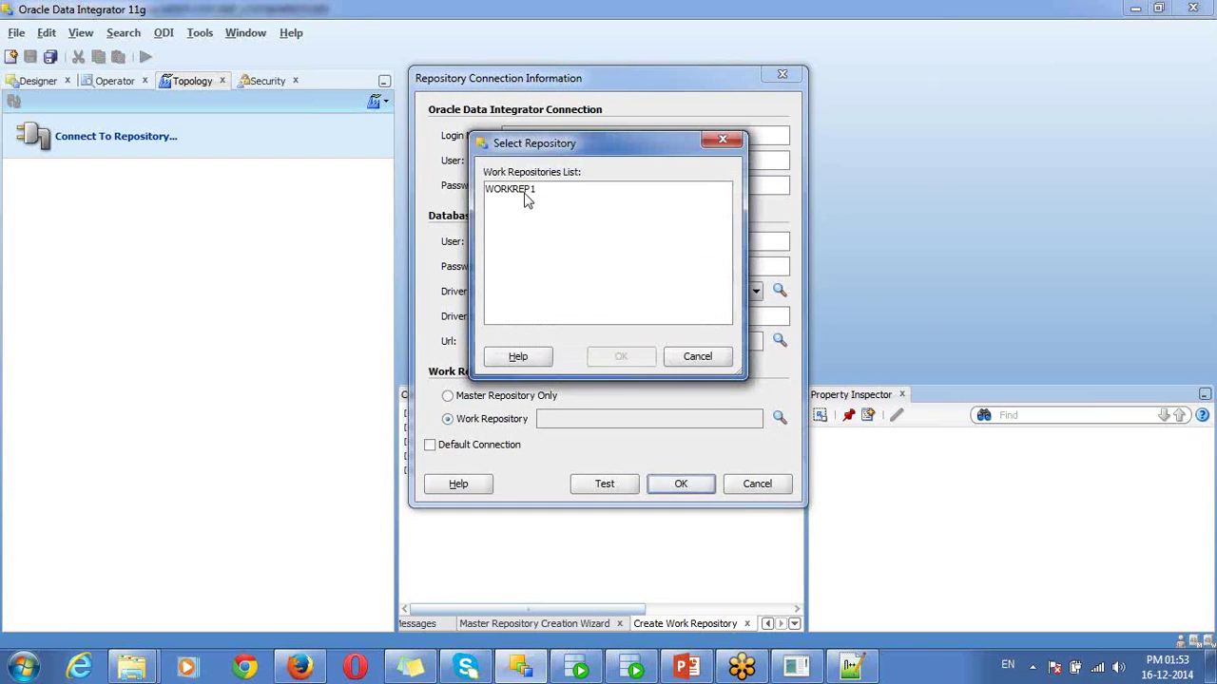
click(524, 193)
click(606, 359)
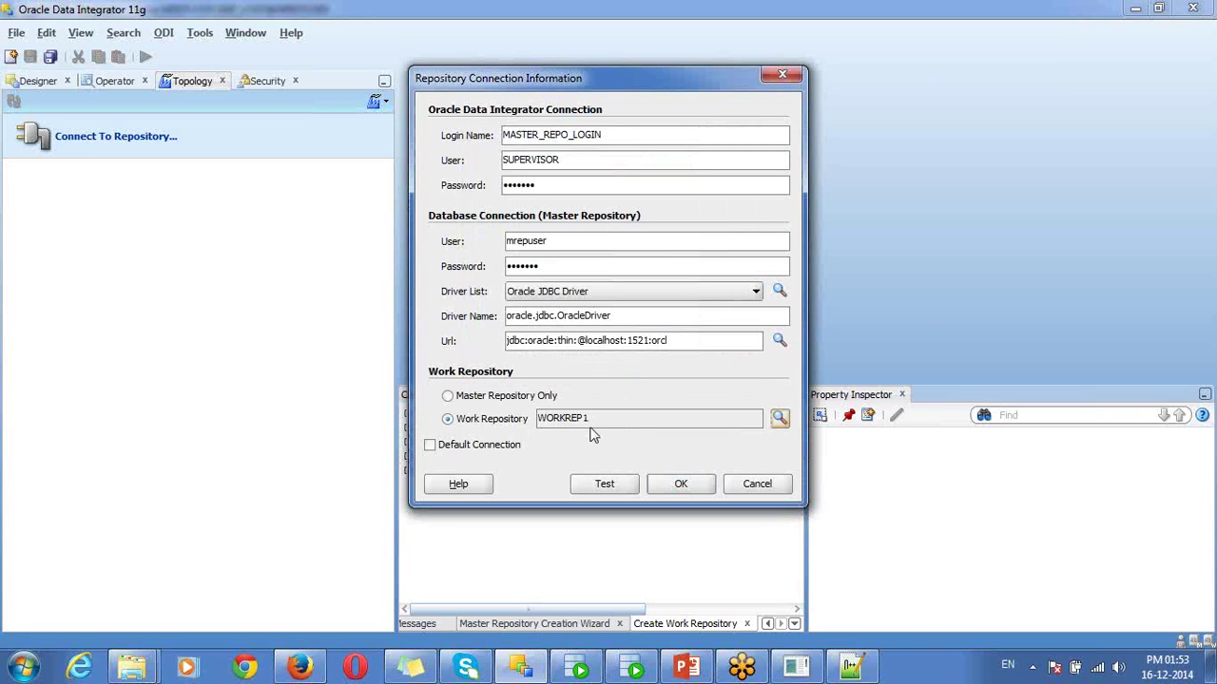
click(592, 485)
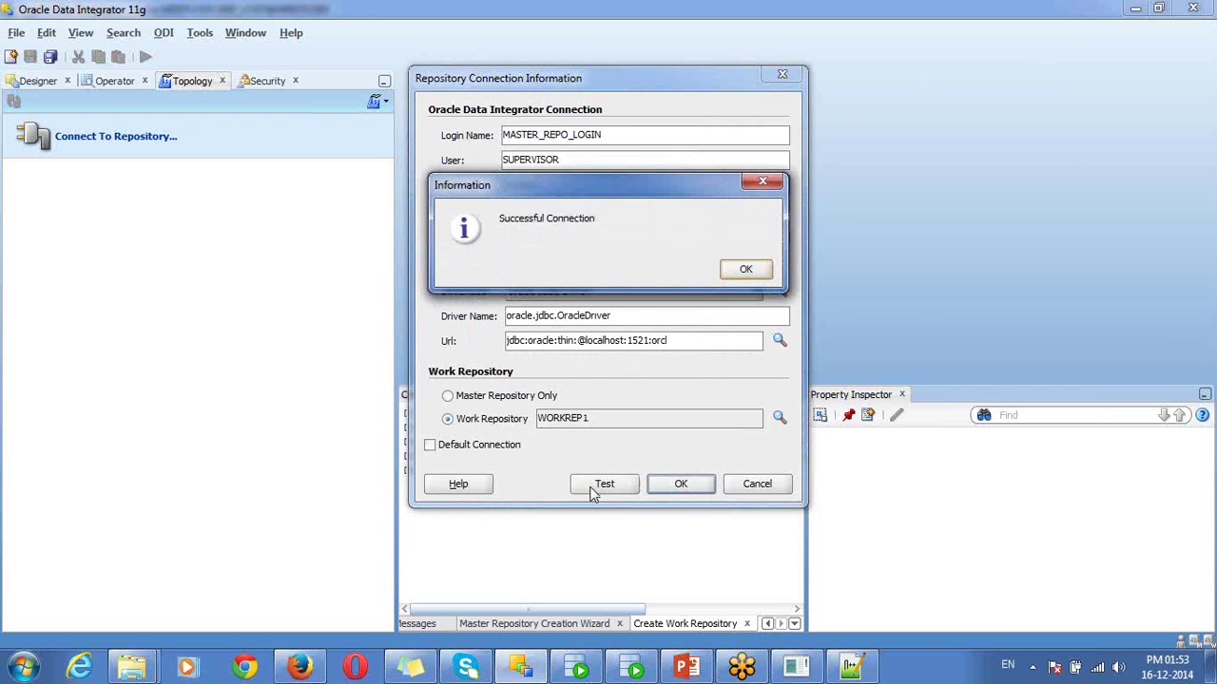
click(745, 270)
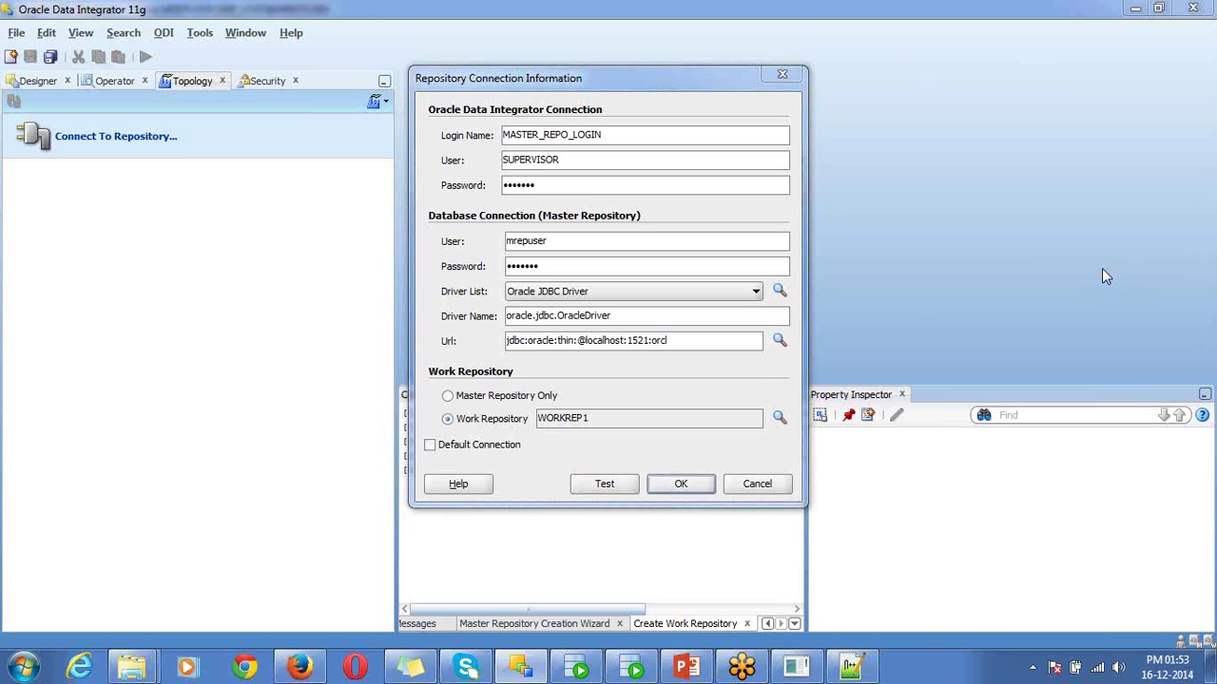
- Review the connection fields and save the MASTER_REPO_LOGIN work repository settings
mouse_move(579, 428)
mouse_down()
mouse_move(624, 407)
mouse_move(460, 399)
mouse_move(450, 424)
mouse_move(576, 432)
mouse_move(613, 418)
mouse_up()
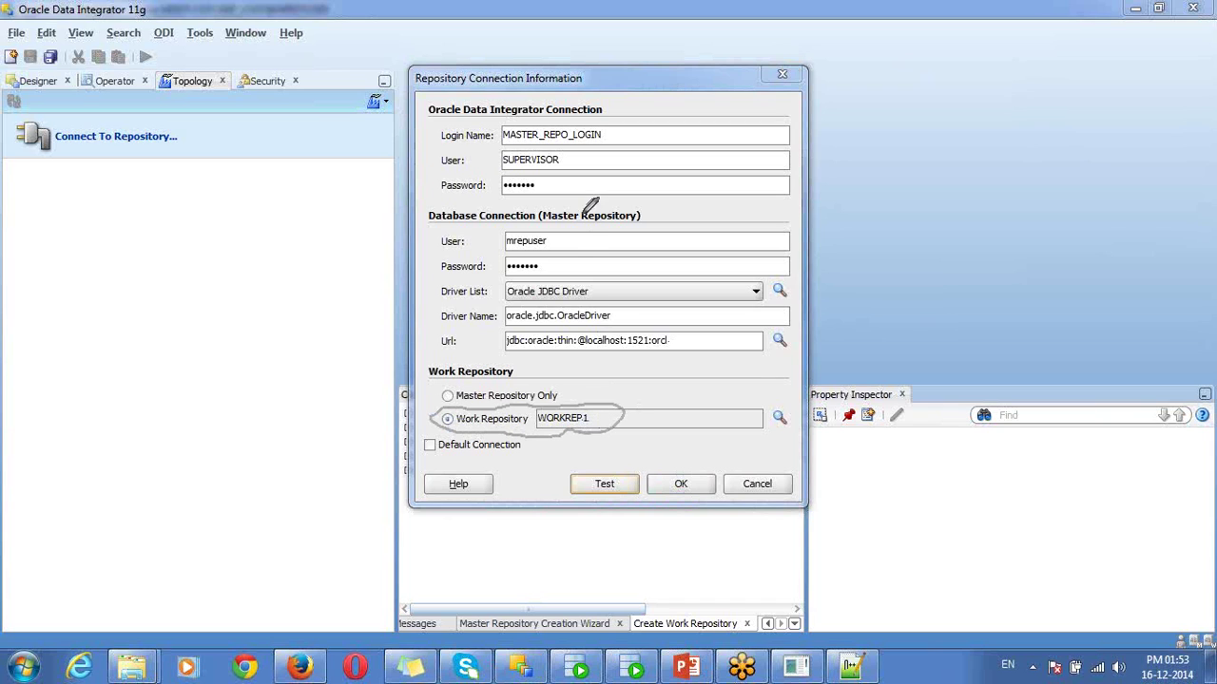
mouse_move(574, 243)
mouse_down()
mouse_move(445, 226)
mouse_move(455, 340)
mouse_move(604, 369)
mouse_move(670, 243)
mouse_move(566, 246)
mouse_up()
drag(591, 180, 575, 161)
mouse_move(452, 139)
mouse_down()
mouse_move(441, 186)
mouse_move(535, 188)
mouse_move(589, 167)
mouse_up()
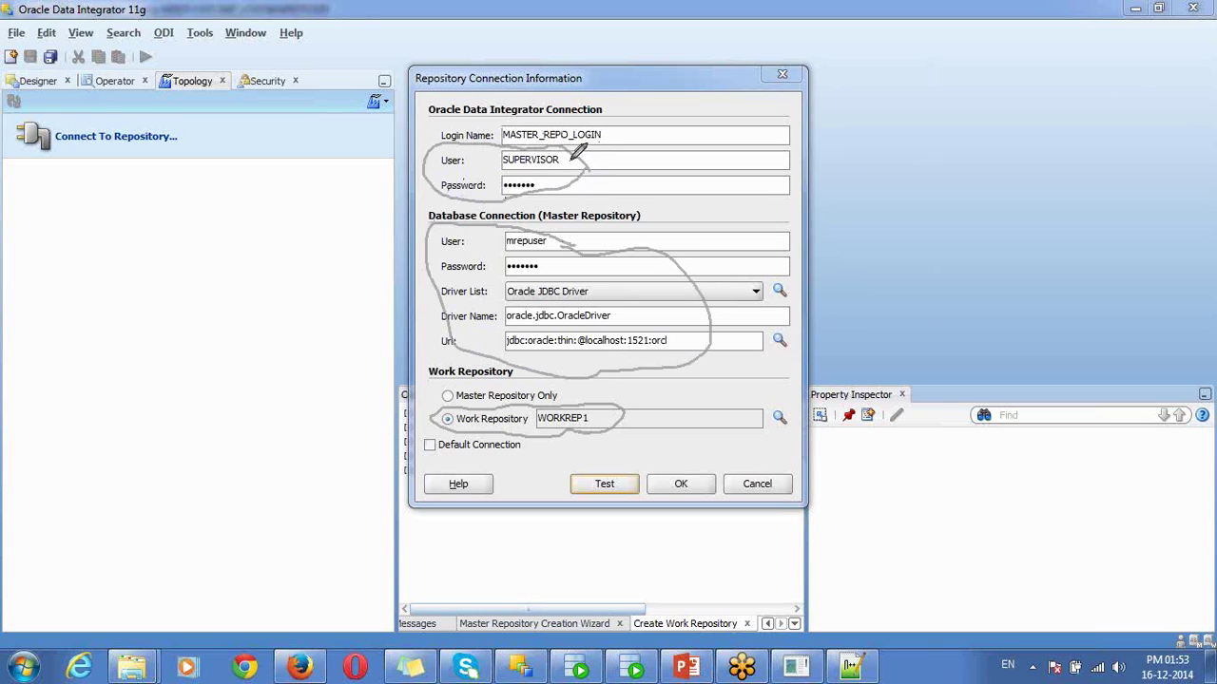
drag(570, 160, 609, 132)
drag(581, 187, 611, 169)
drag(641, 134, 666, 98)
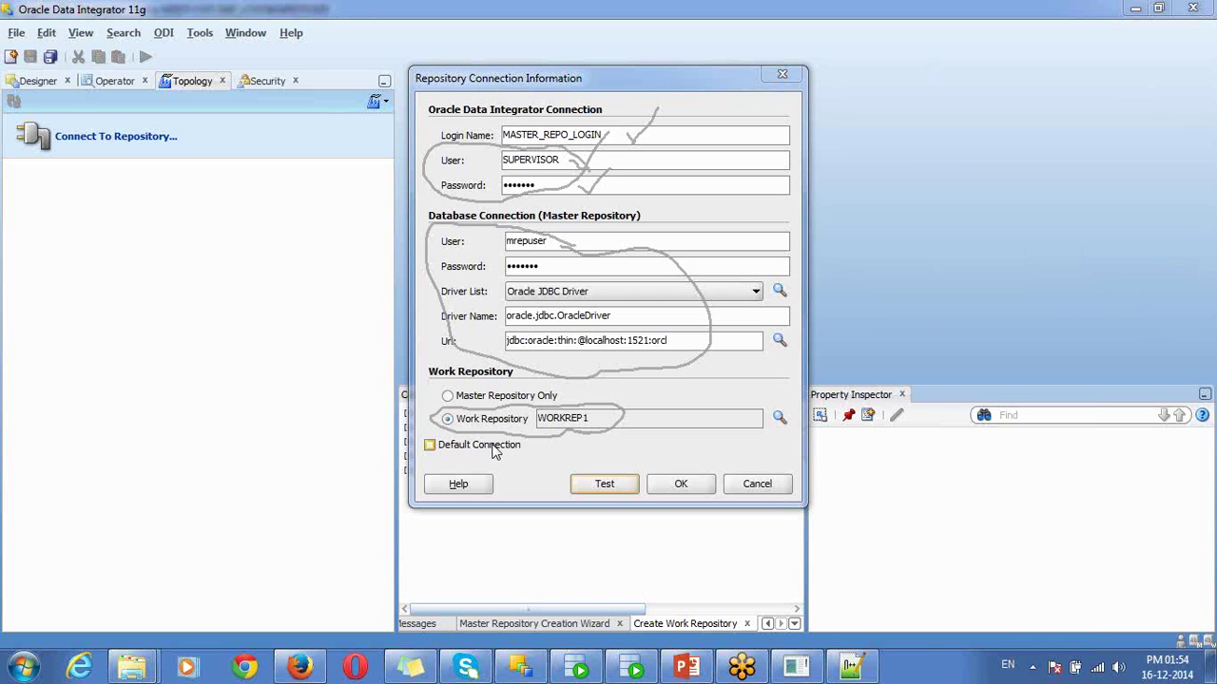
click(685, 487)
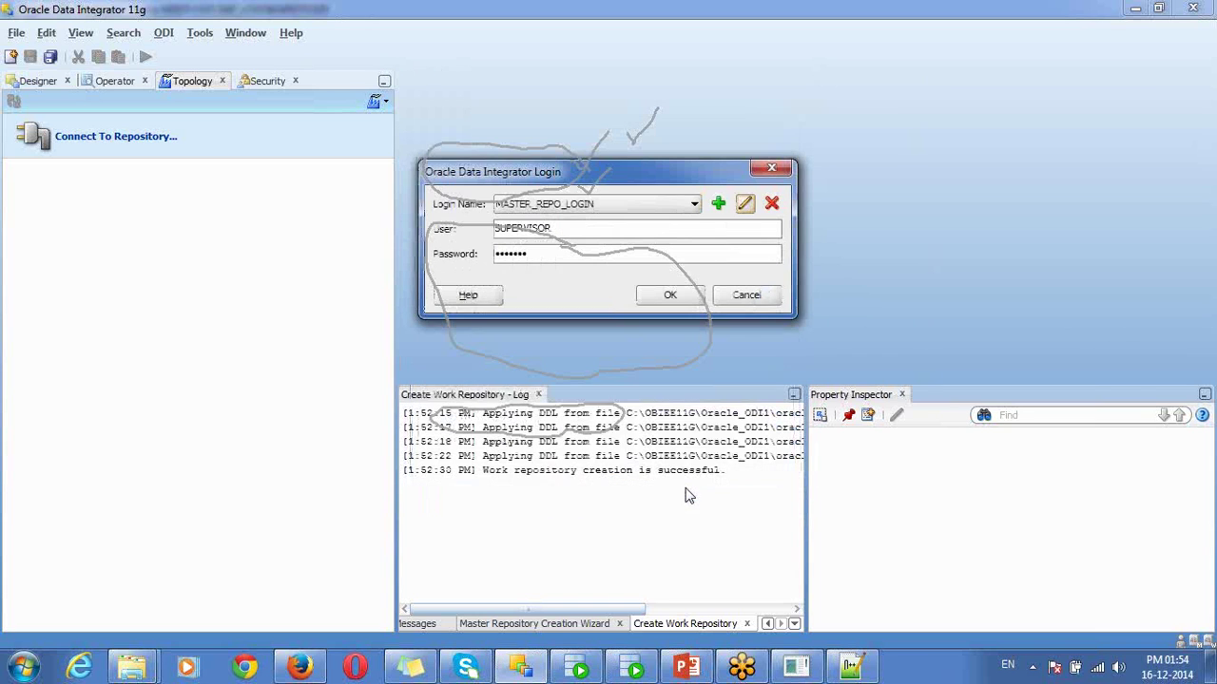
- Log in, close the creation log, and browse the Designer, Operator, Topology and Security navigators
click(681, 295)
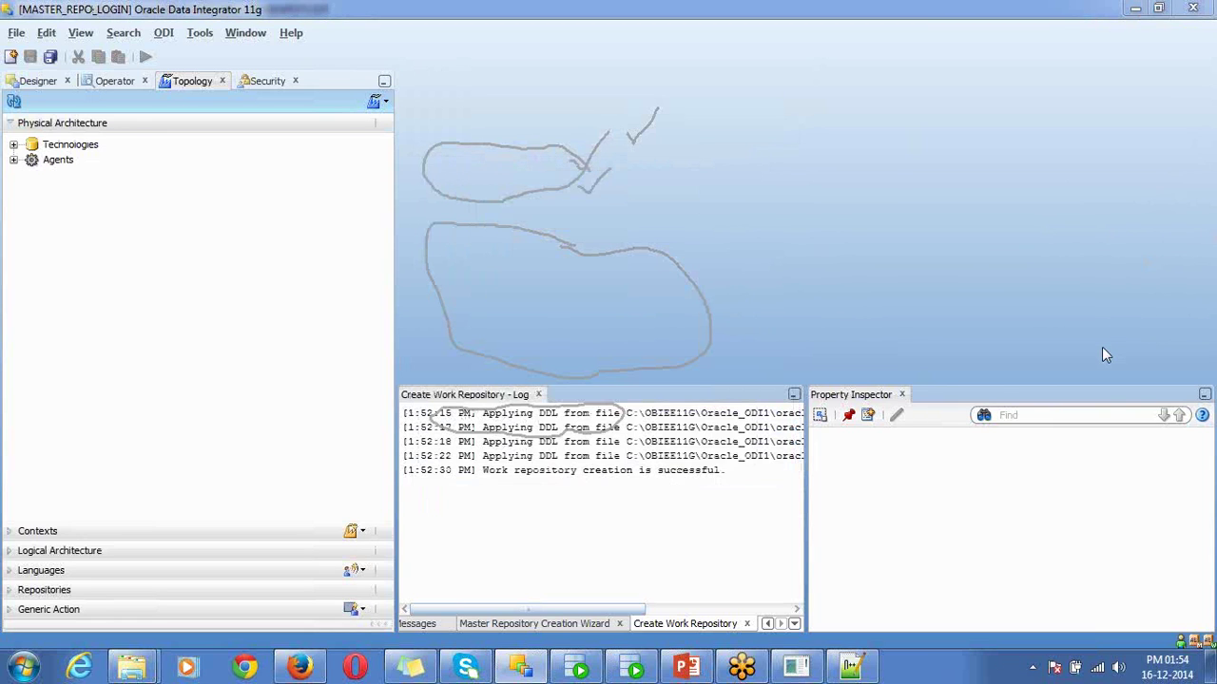
click(538, 395)
click(40, 82)
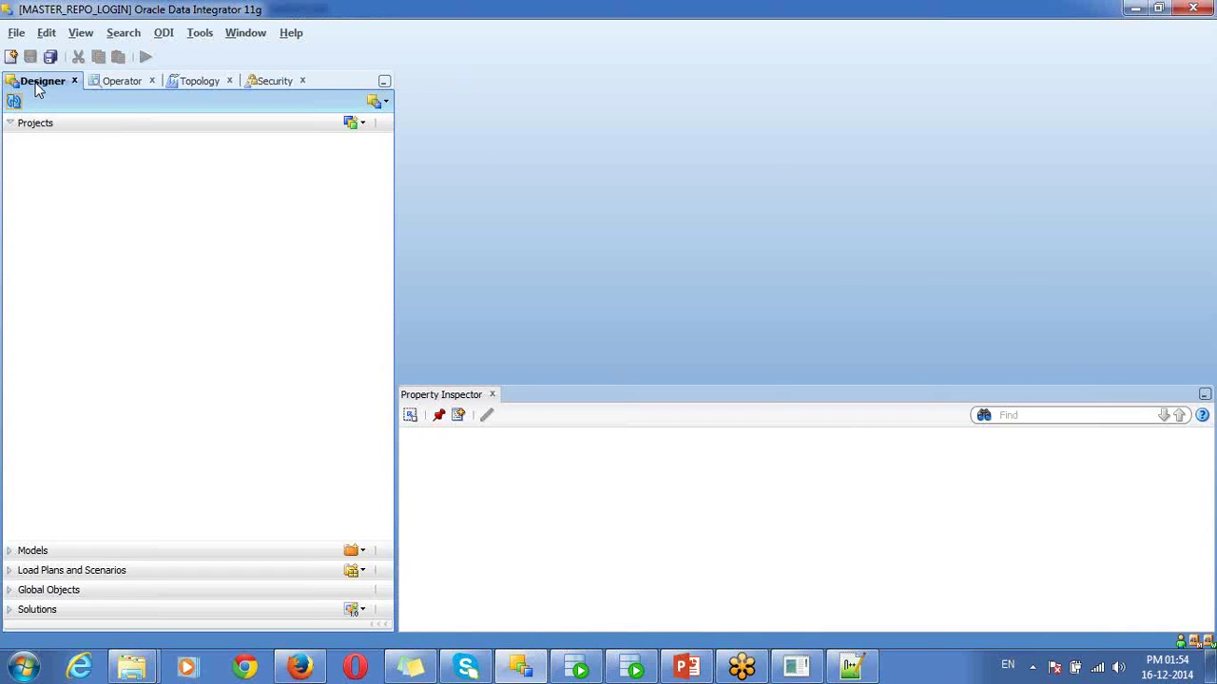
click(38, 124)
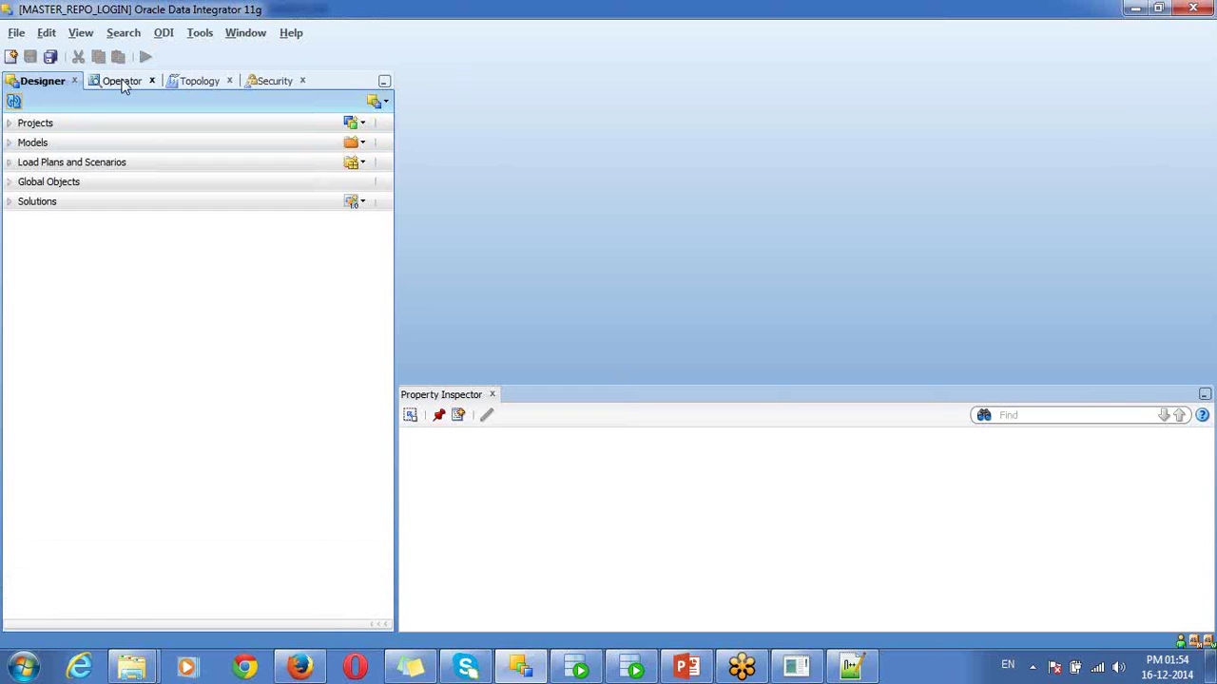
click(120, 82)
click(91, 123)
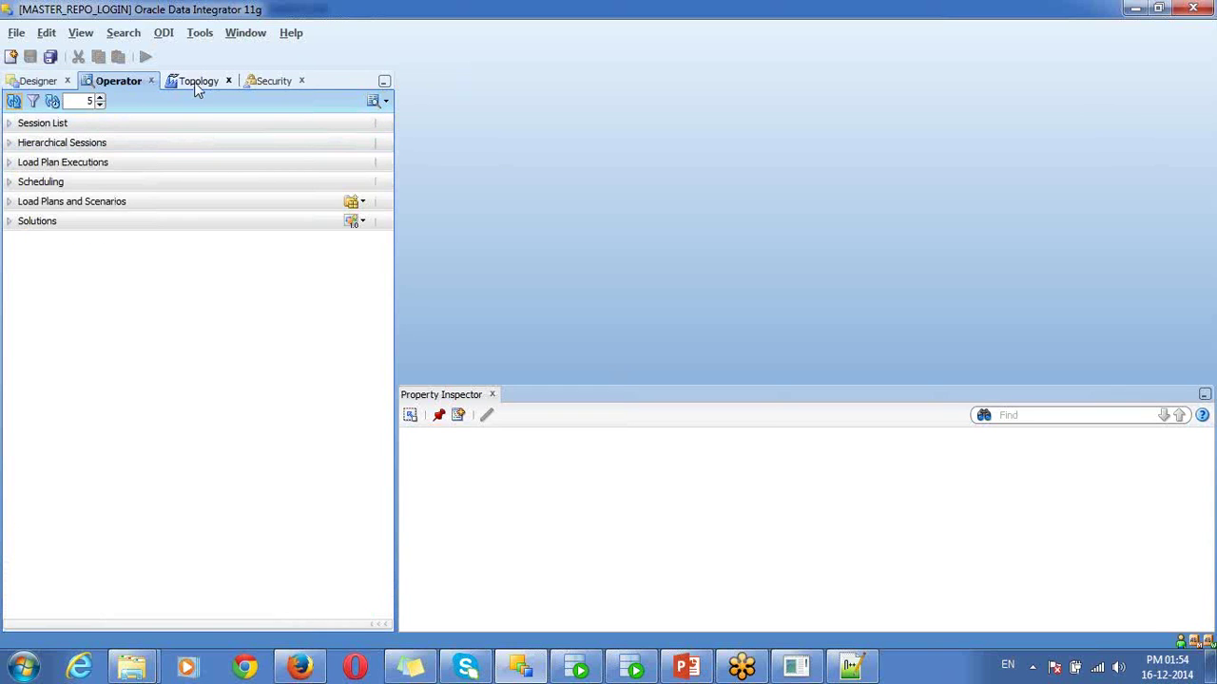
click(197, 81)
click(185, 125)
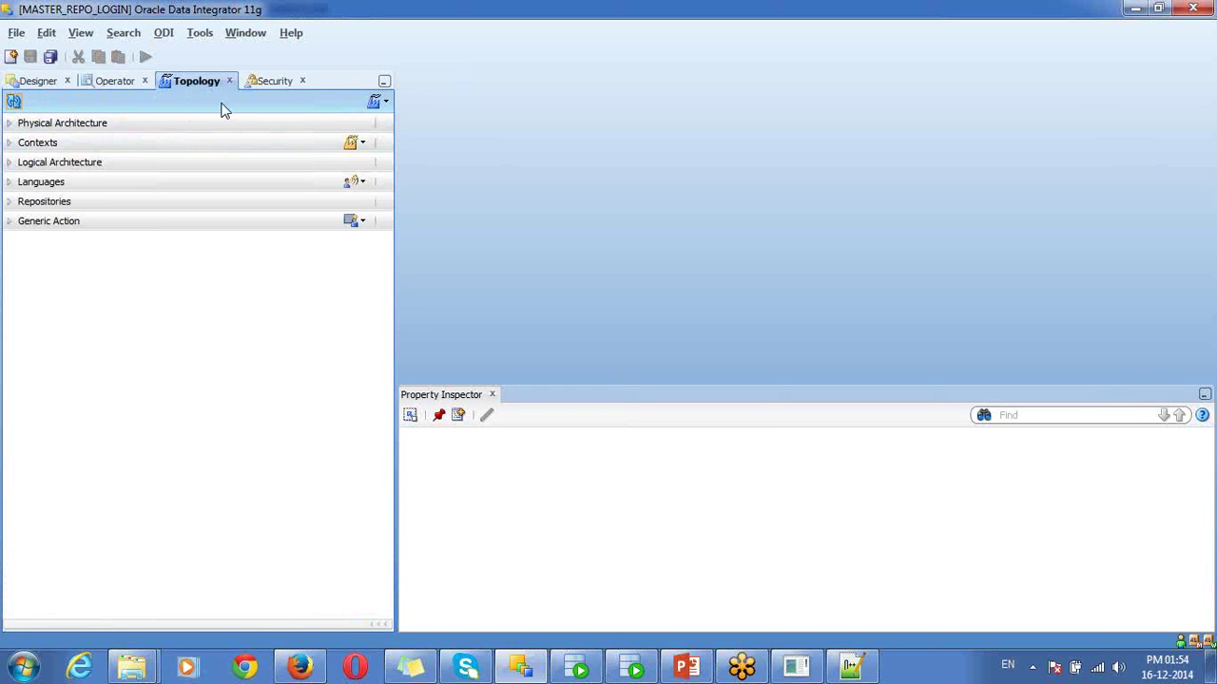
click(271, 82)
click(177, 124)
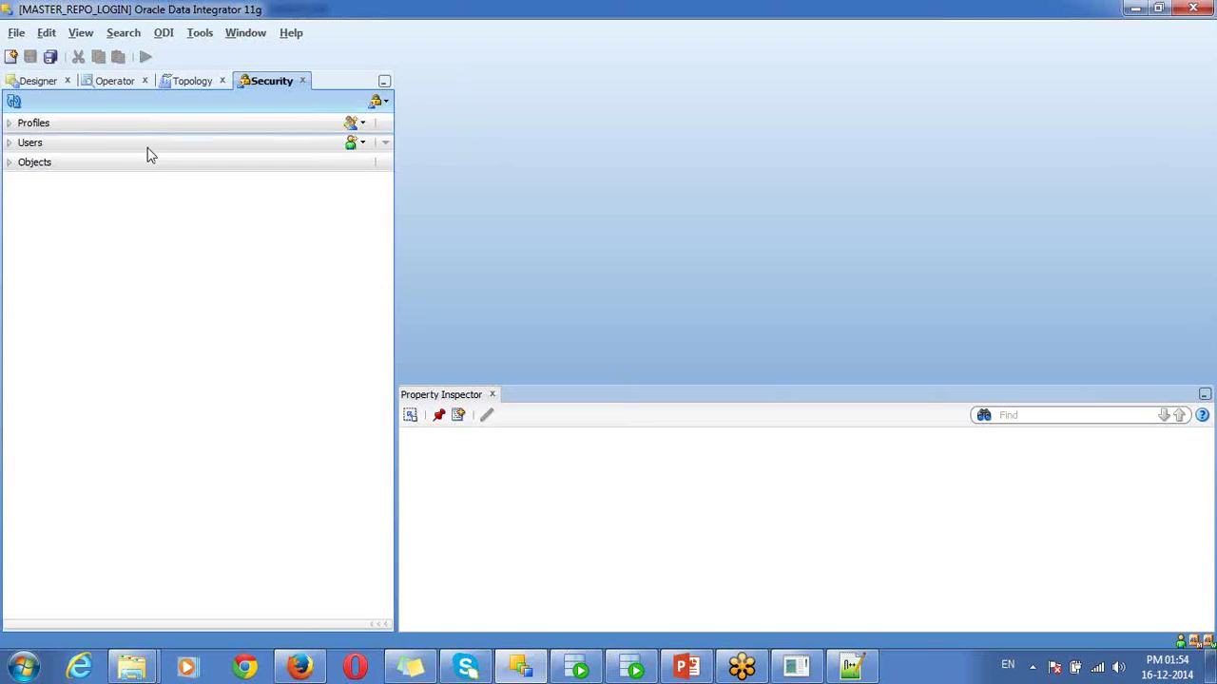
- Expand the Models and Solutions sections in Designer
click(42, 83)
click(61, 144)
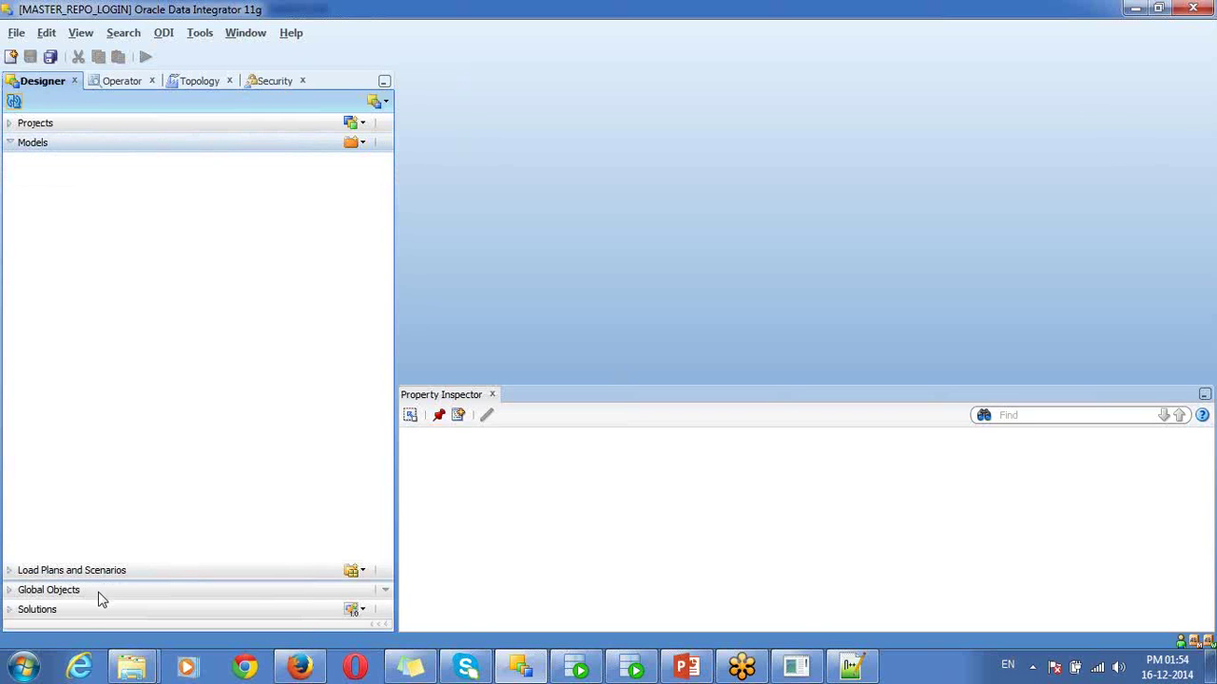
click(93, 611)
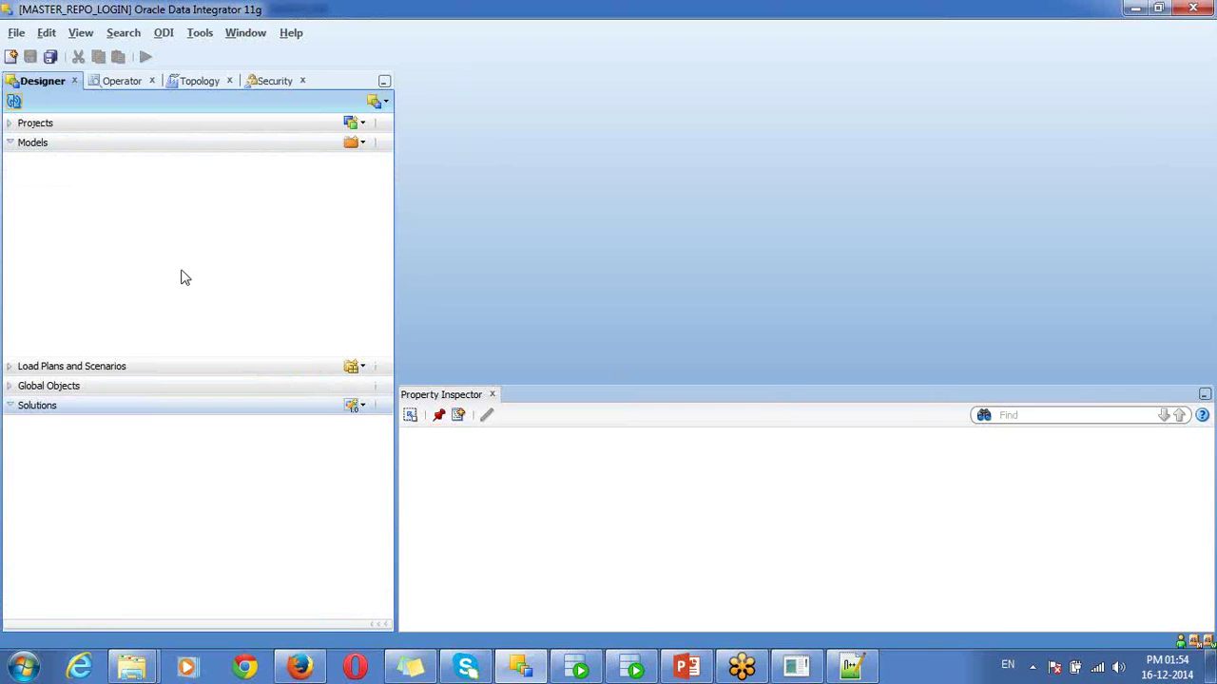
- Locate WORKREP1 under Topology's Work Repositories, then view the SNP_USER table in SQL Developer
click(195, 83)
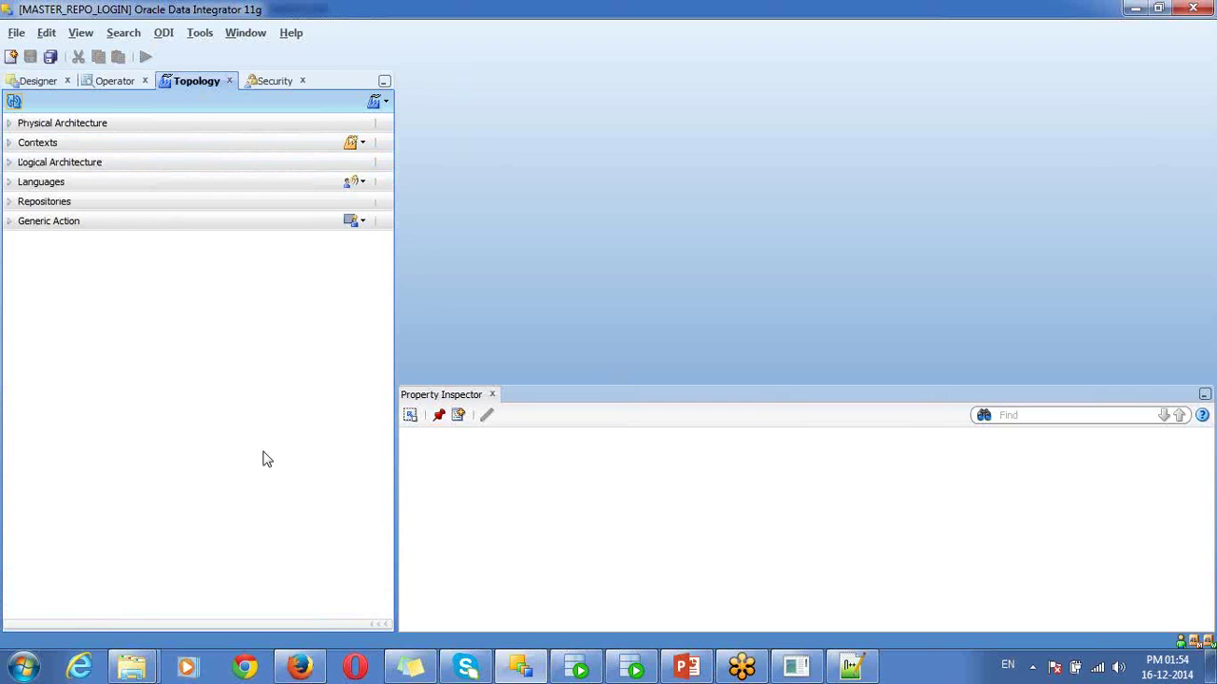
click(123, 202)
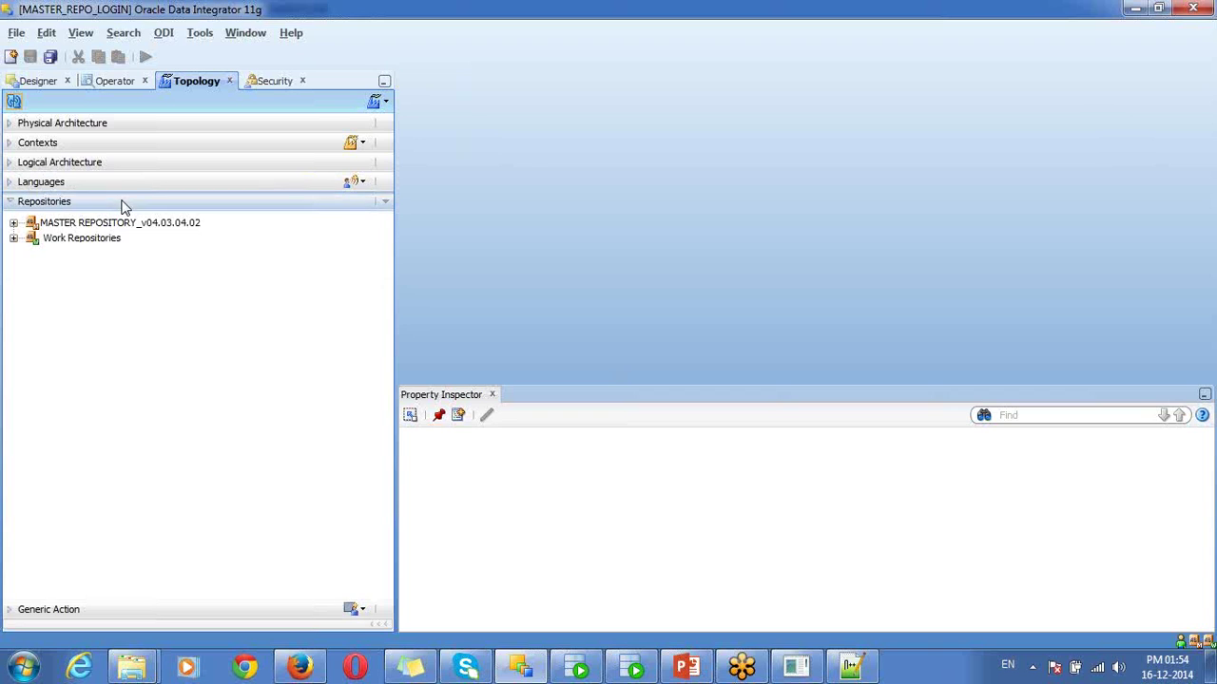
click(13, 238)
click(65, 254)
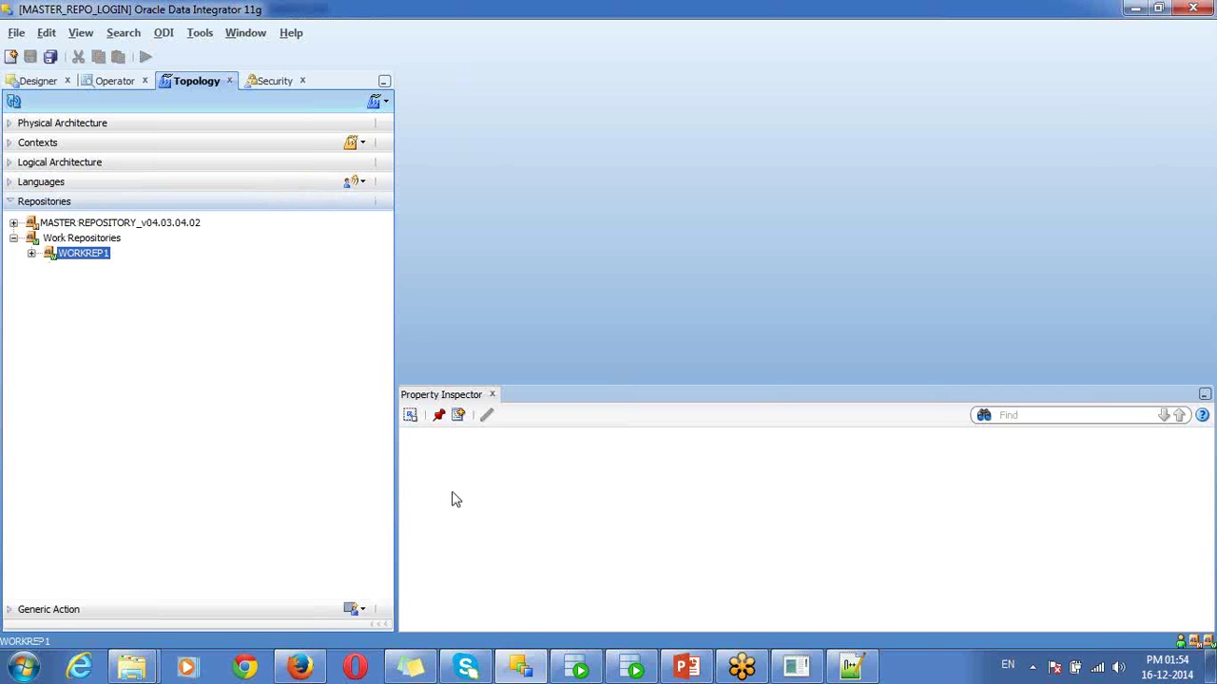
click(635, 668)
drag(267, 399, 269, 371)
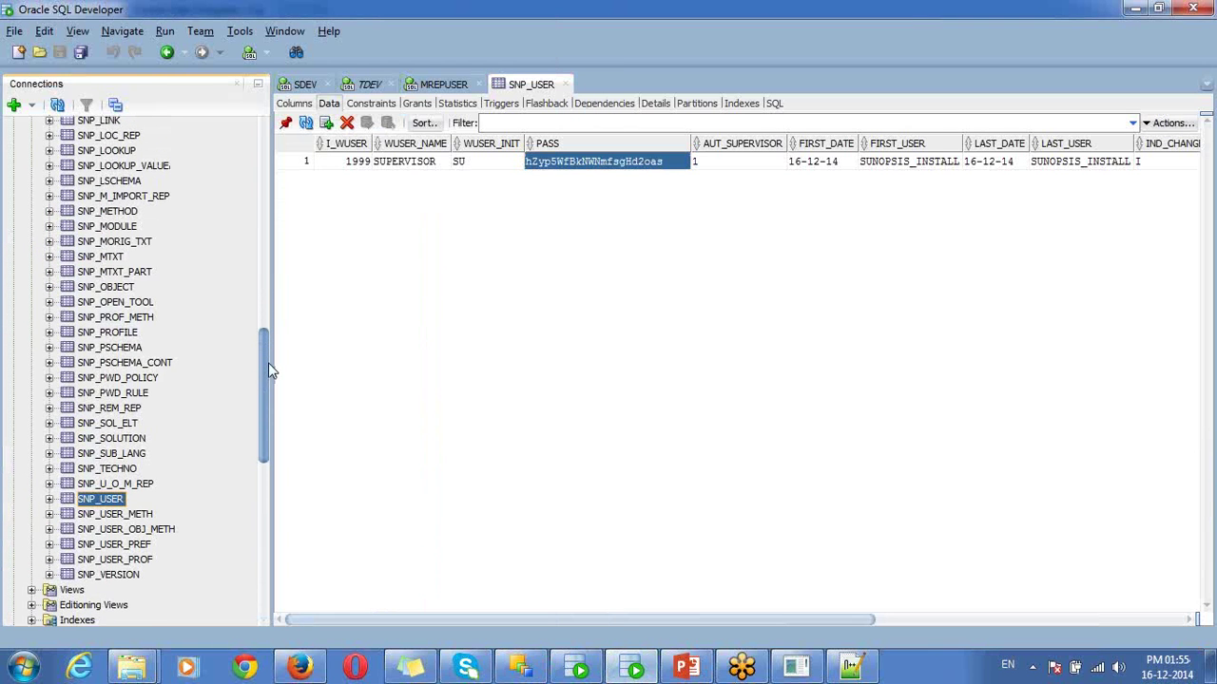
- Show the SNP_REM_REP table's data and select the WORKREP1 row
click(122, 409)
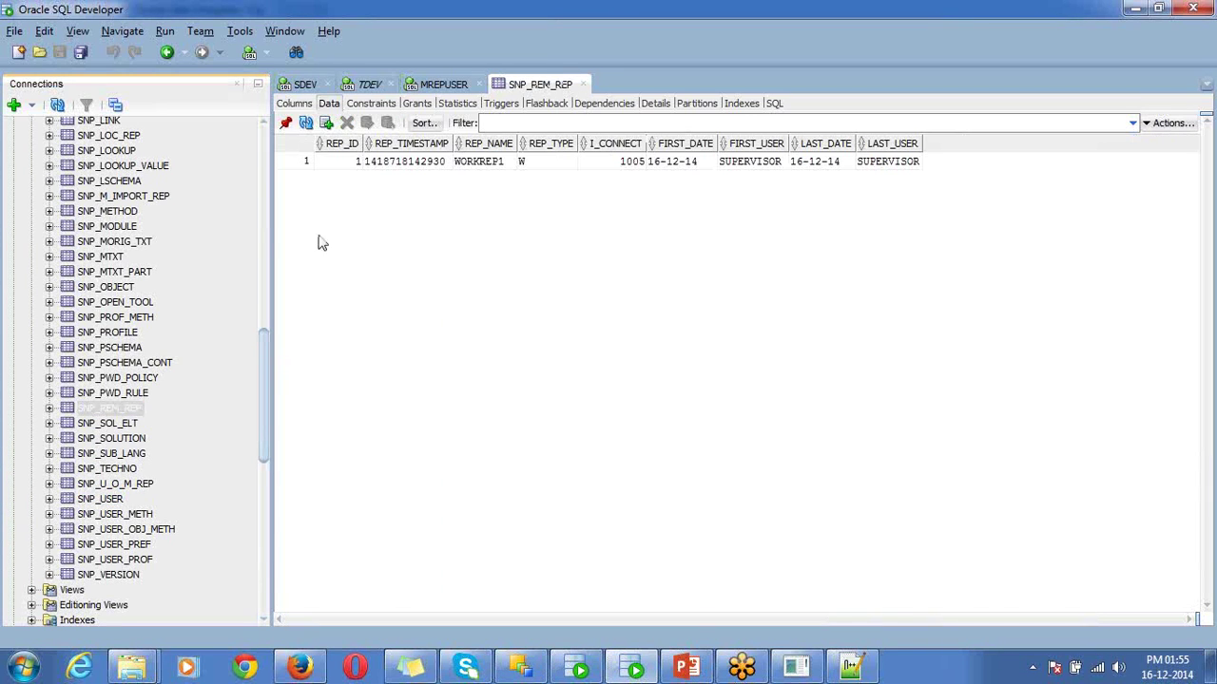
drag(344, 166, 874, 161)
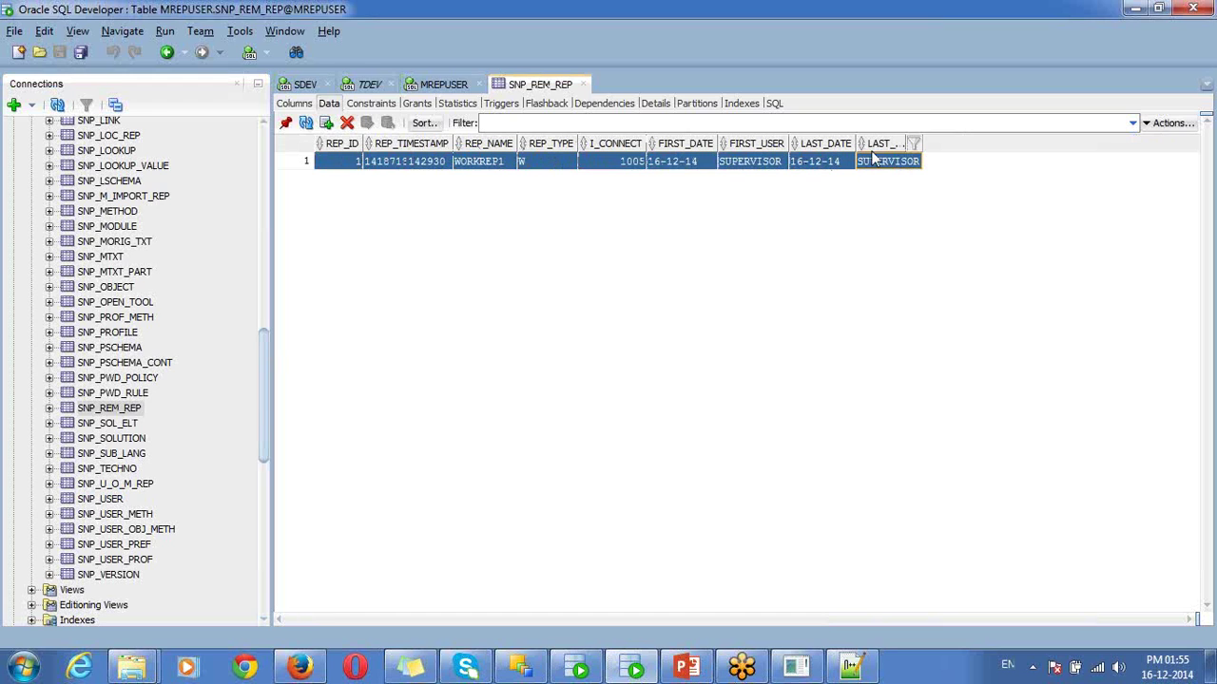
click(487, 164)
click(445, 167)
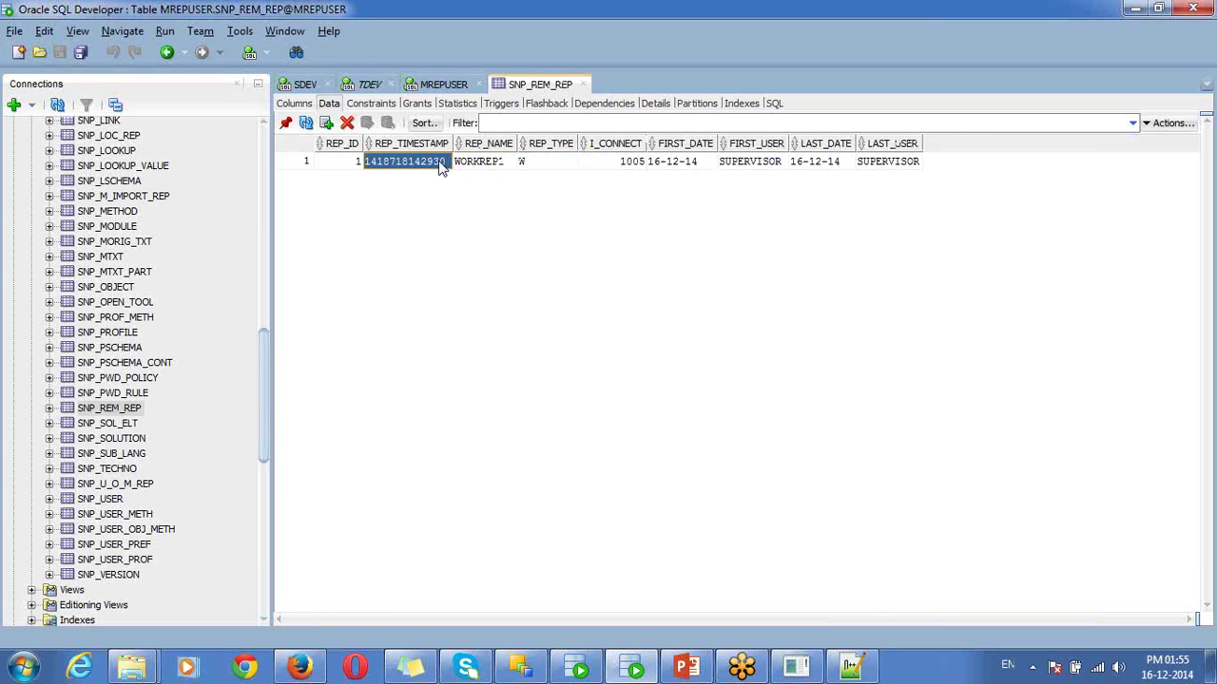
- Inspect WORKREP1's id, name, type W and timestamp values, then return to ODI
click(134, 413)
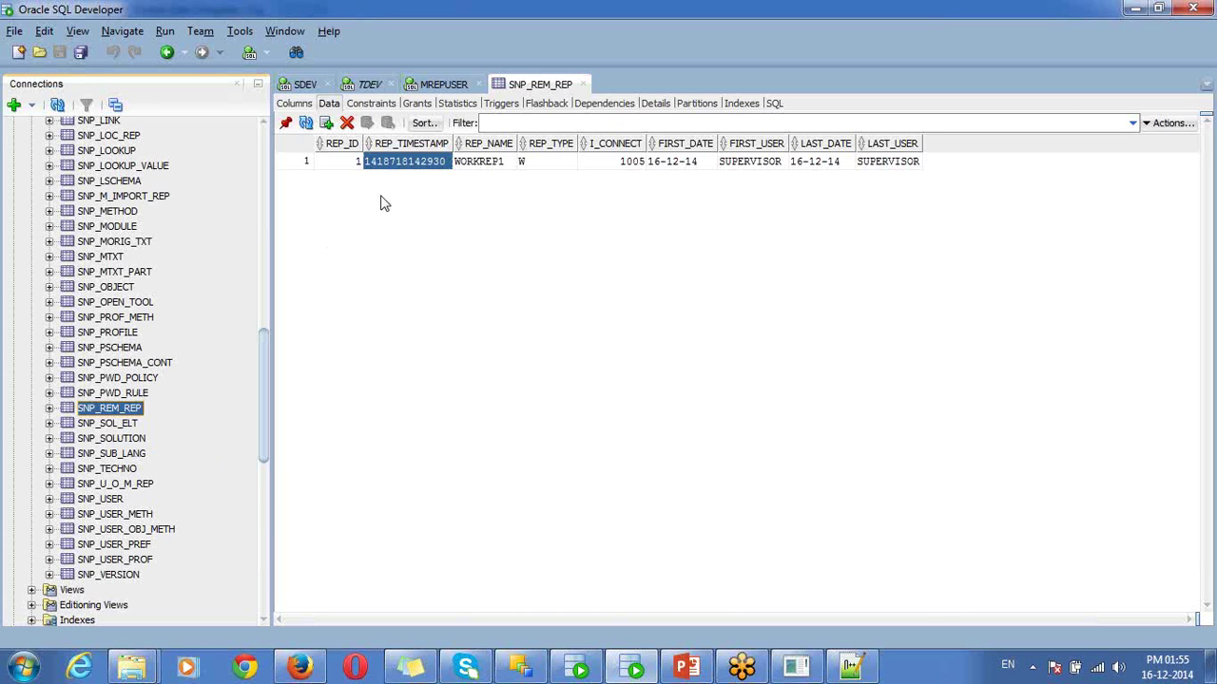
click(478, 181)
click(493, 166)
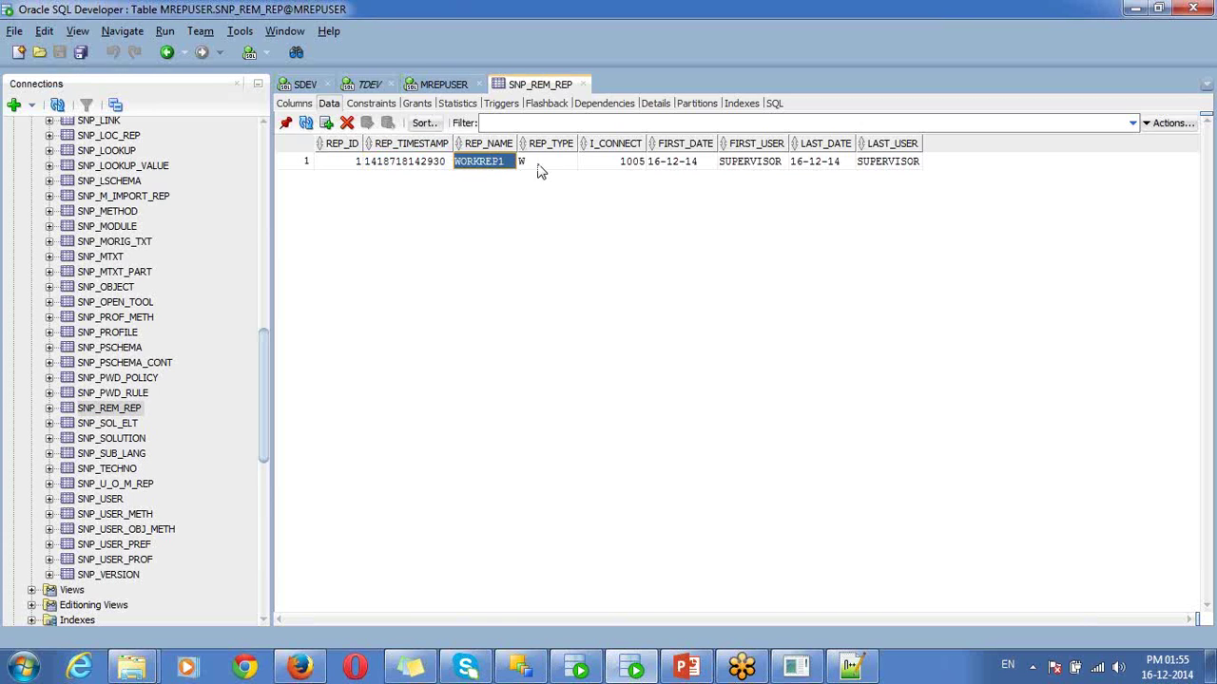
click(537, 166)
click(490, 169)
click(550, 168)
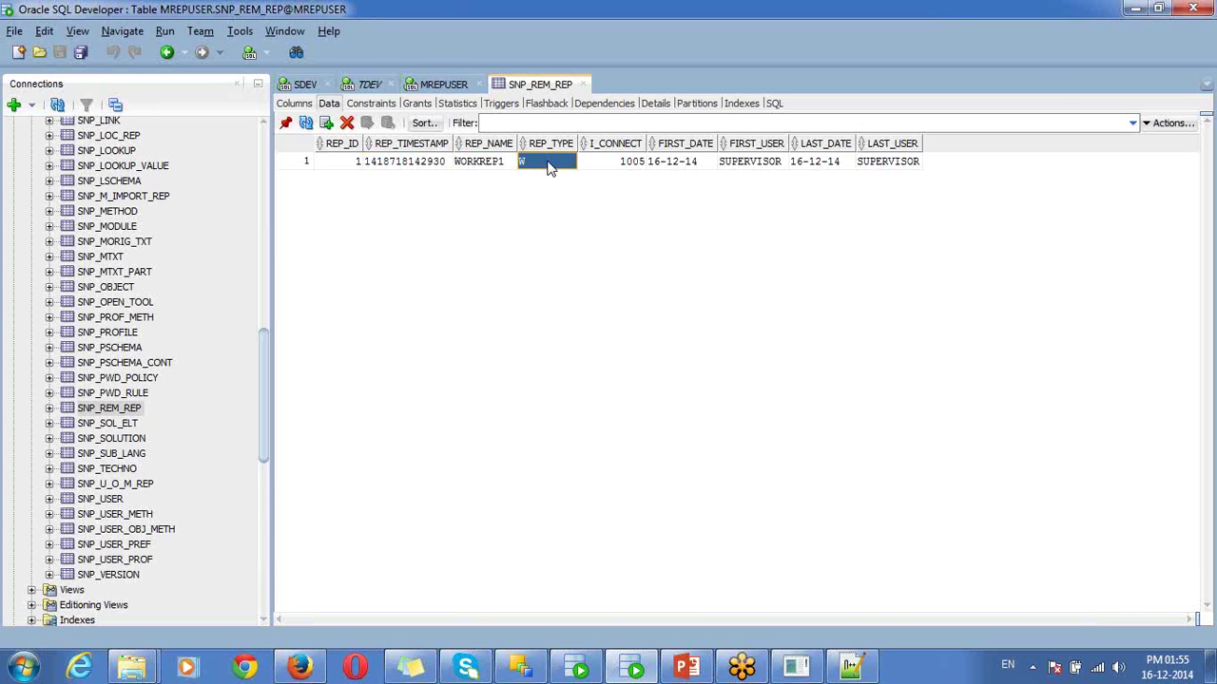
click(496, 169)
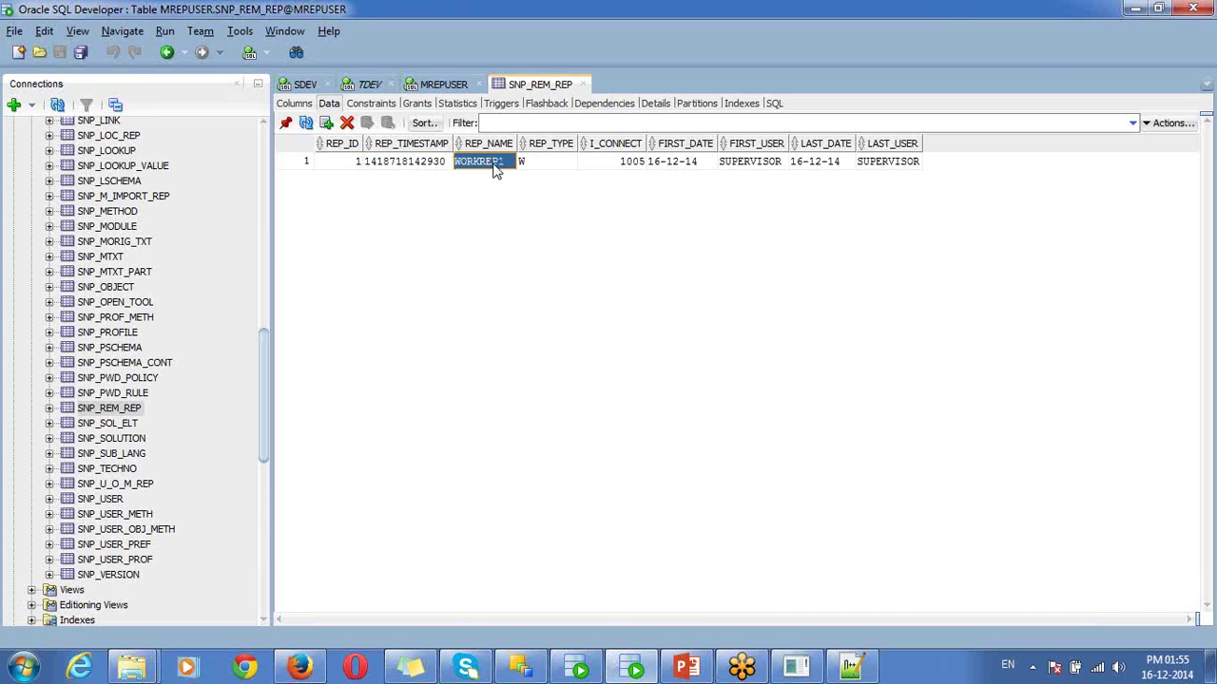
click(436, 169)
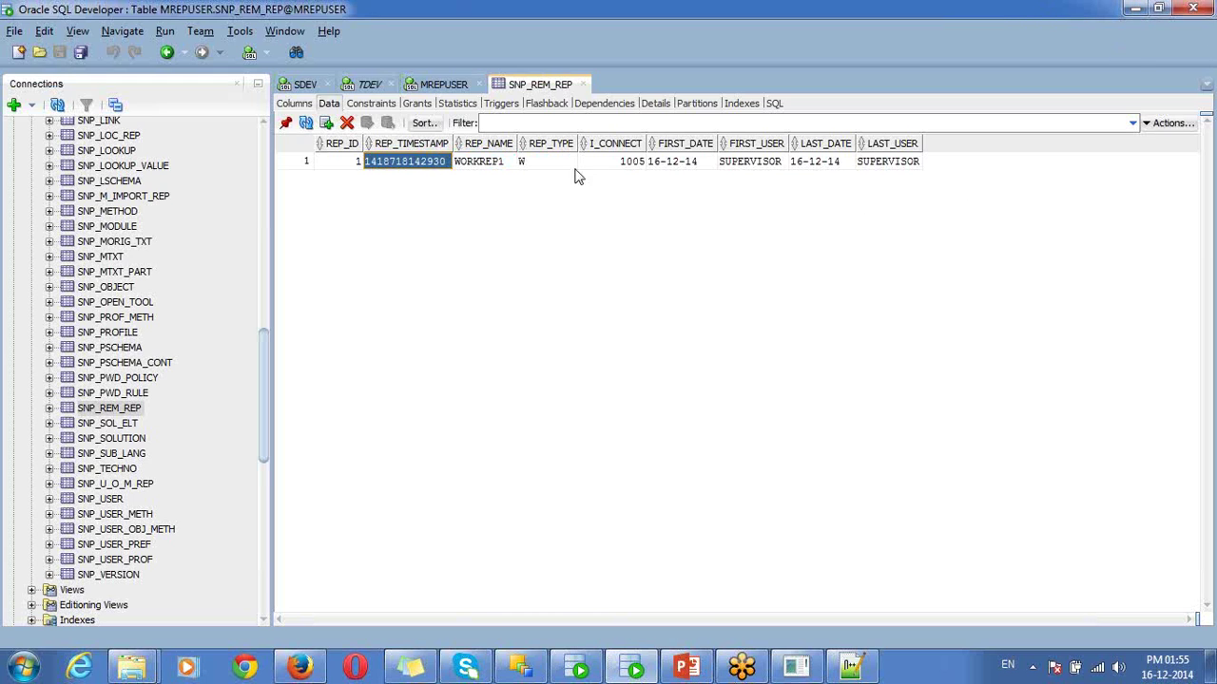
click(351, 169)
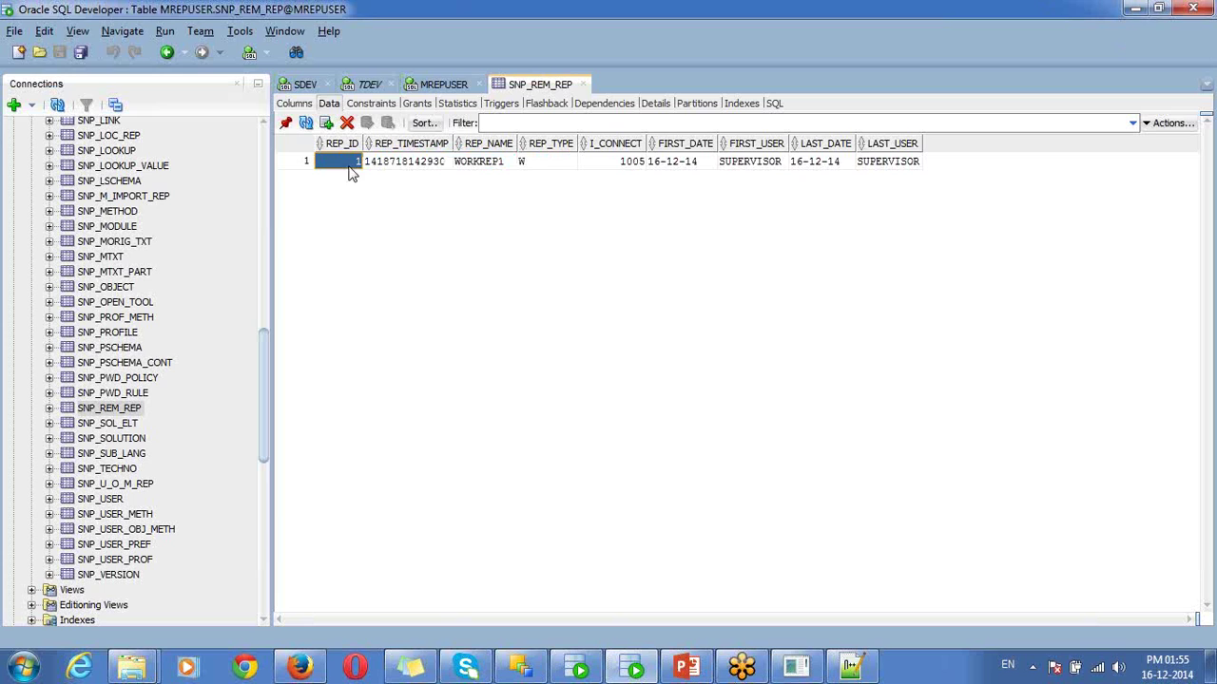
click(1135, 8)
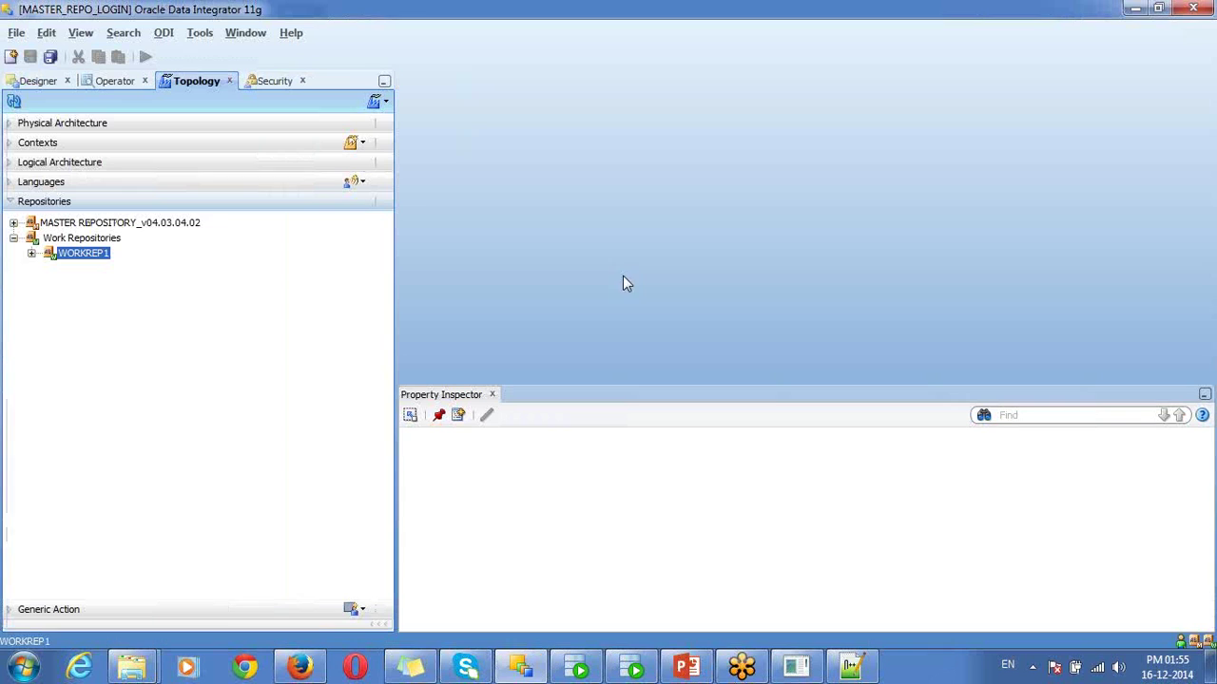
- Toggle between the Designer and Operator navigators, collapsing Models and ending on Operator
click(91, 244)
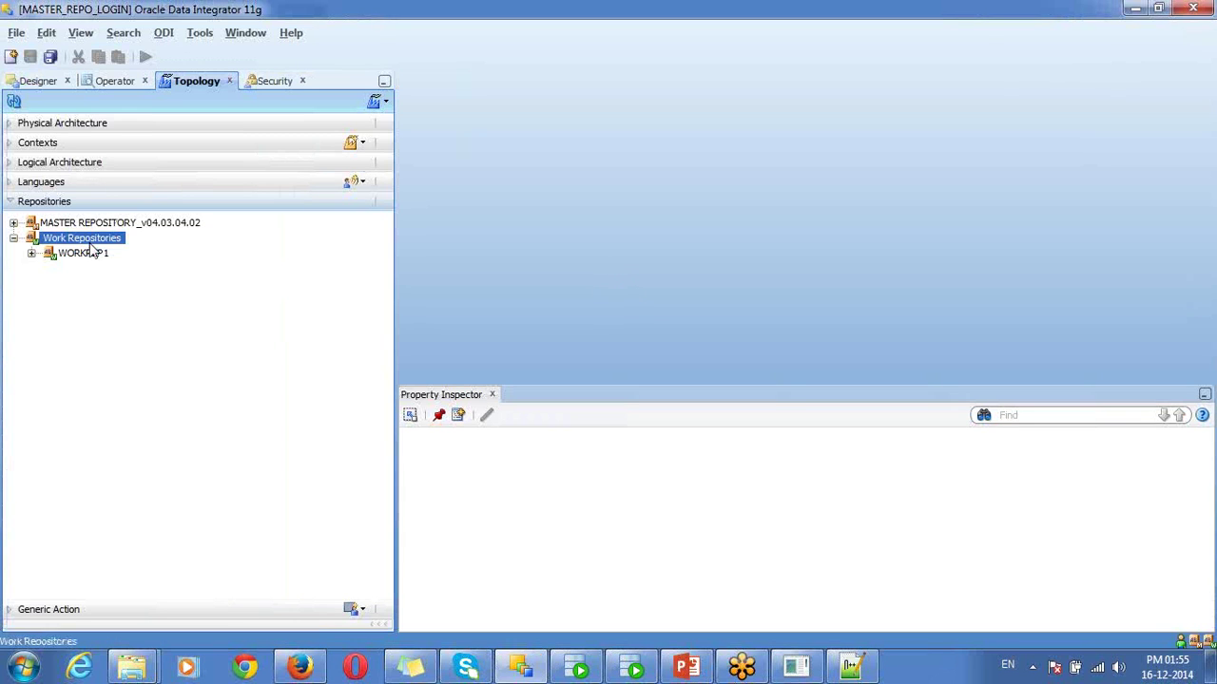
click(36, 81)
click(100, 143)
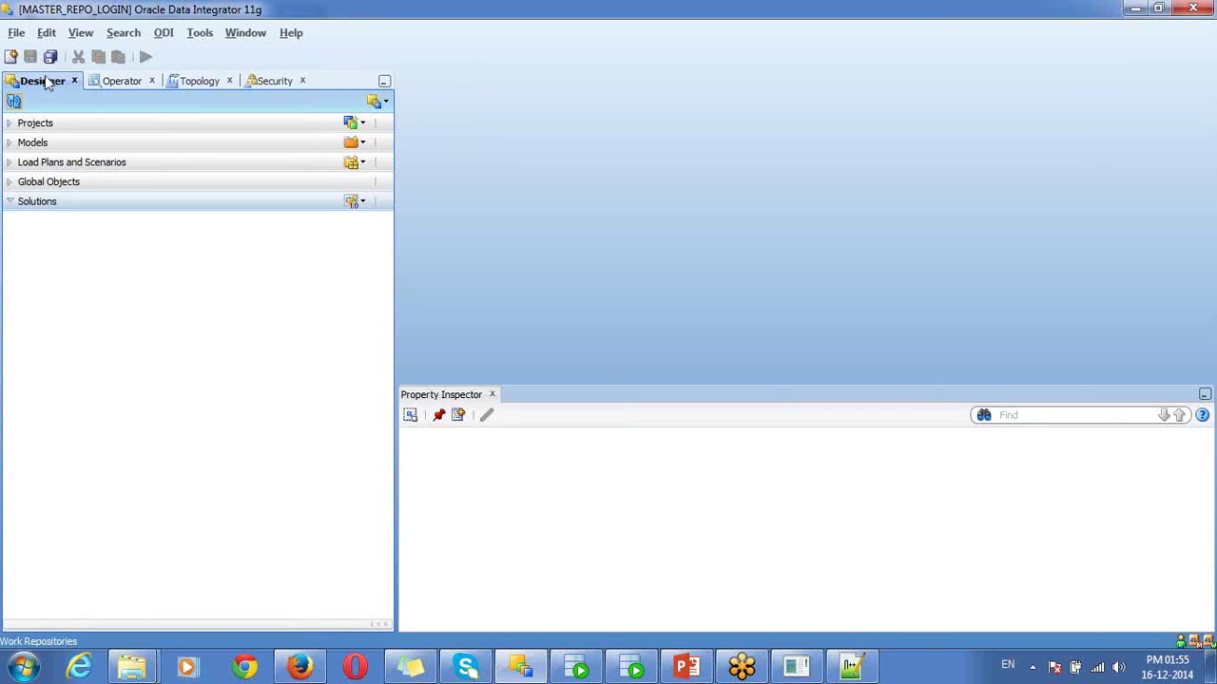
click(123, 81)
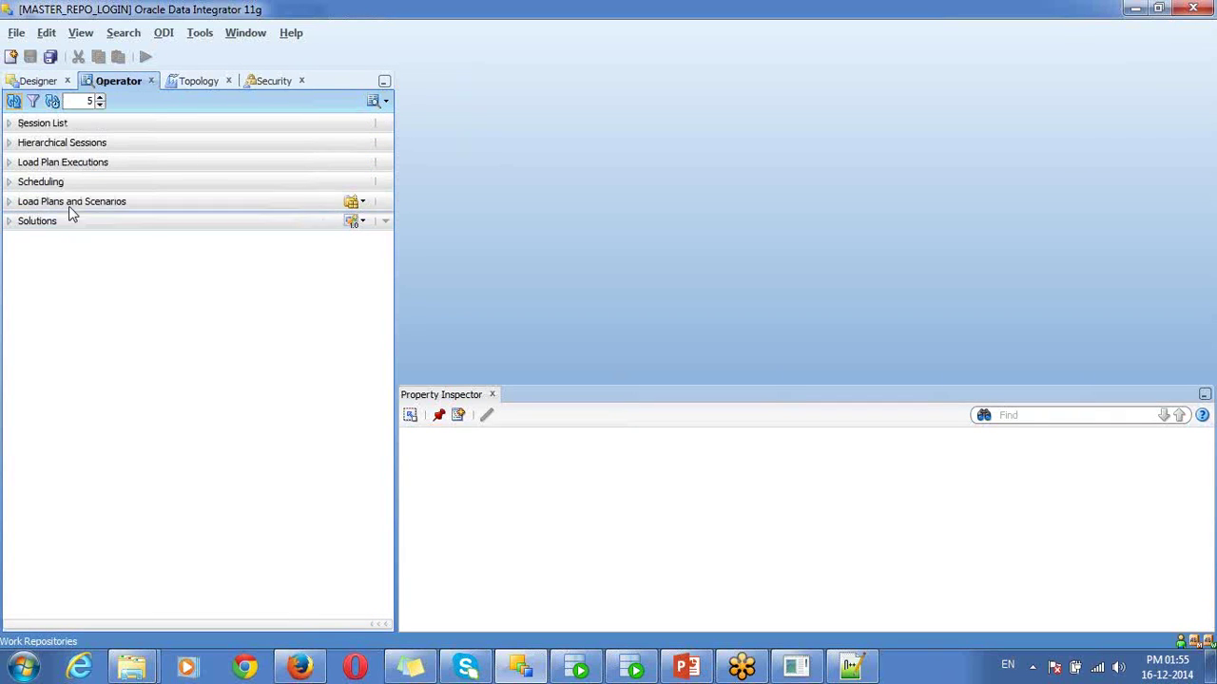
click(43, 83)
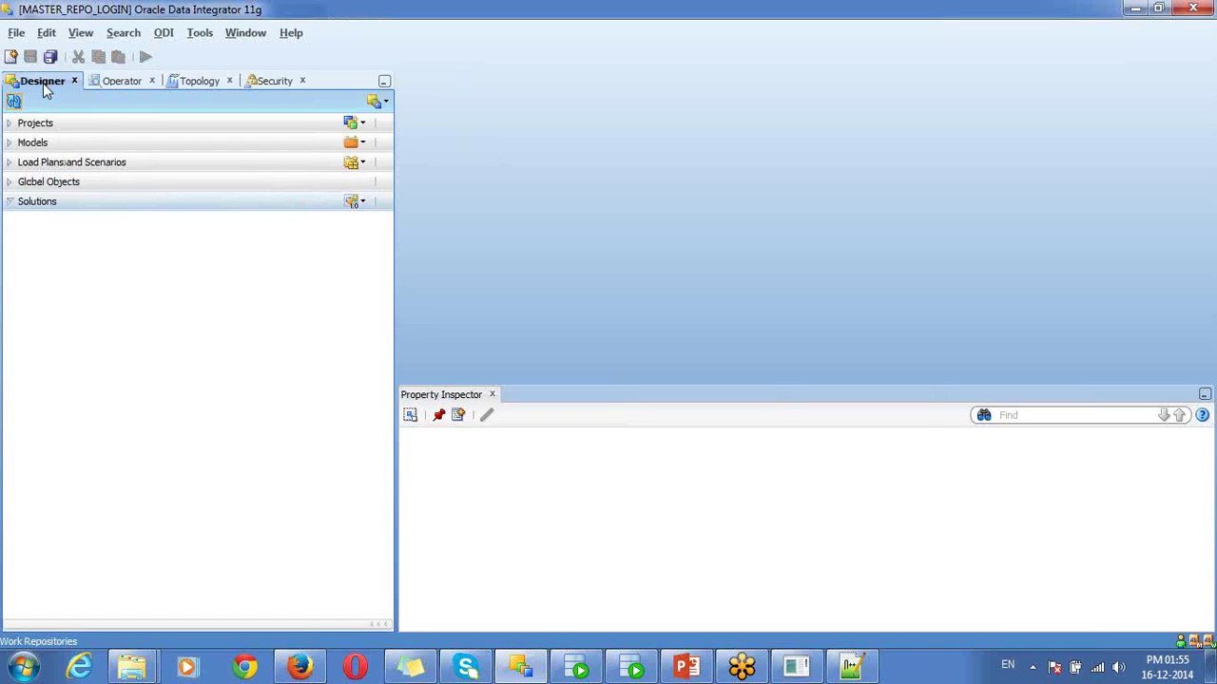
click(116, 87)
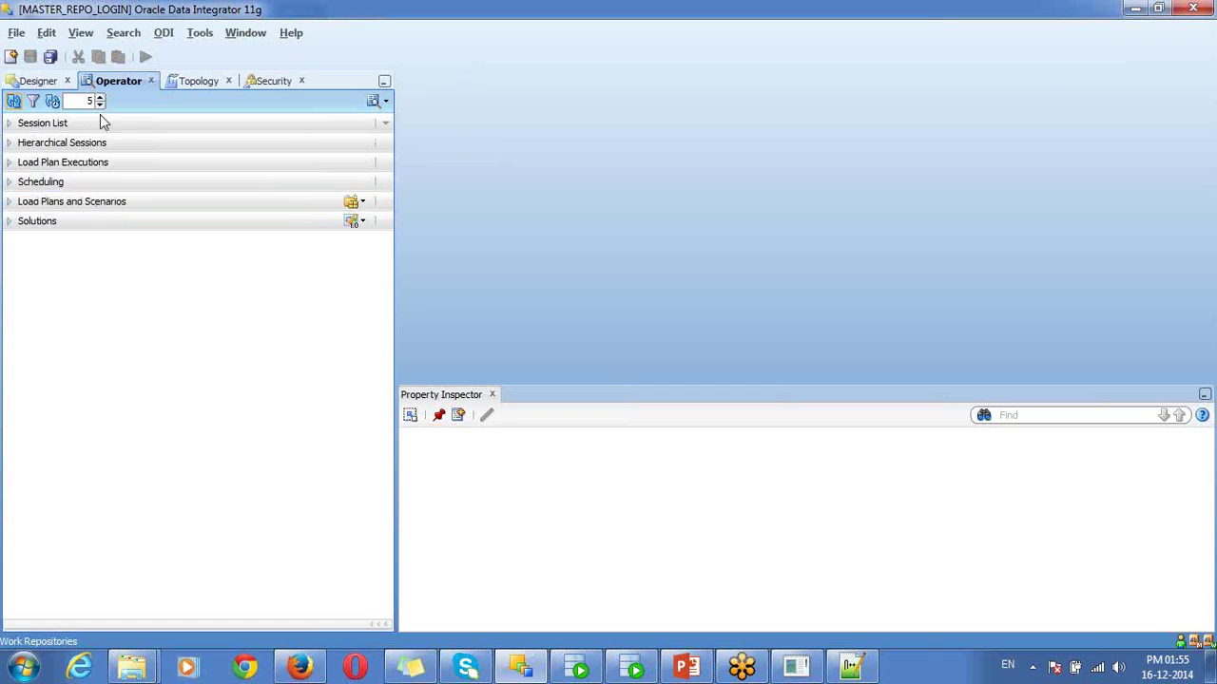
click(42, 86)
click(138, 84)
- Connect to SQL Plus as sys with the sysdba role
click(796, 666)
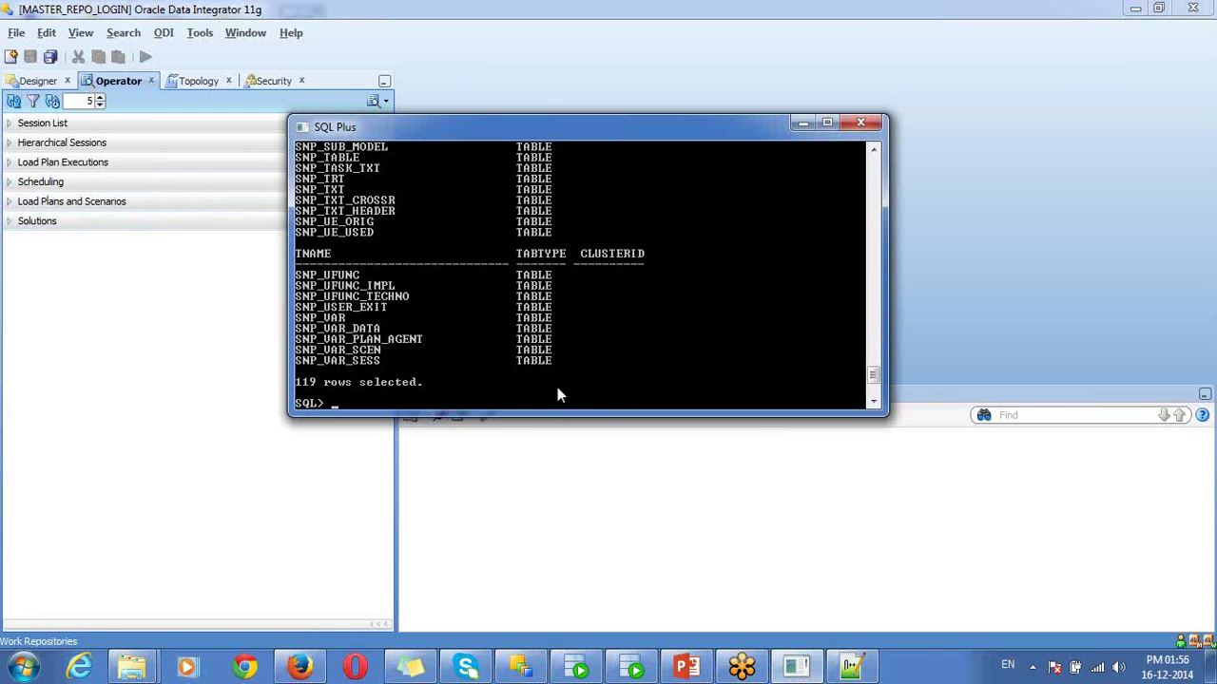
text(conn sys as sysdba)
key(Return)
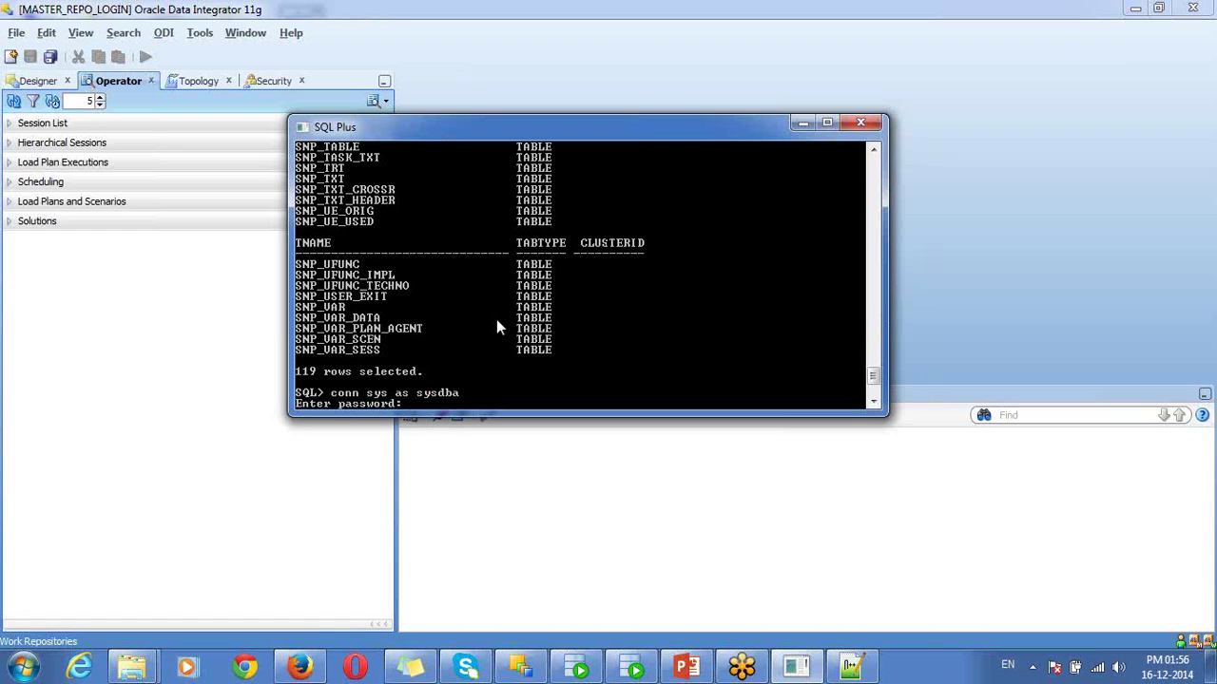
key(Return)
- Create the database user prodworkrep, identified by its password
text(create)
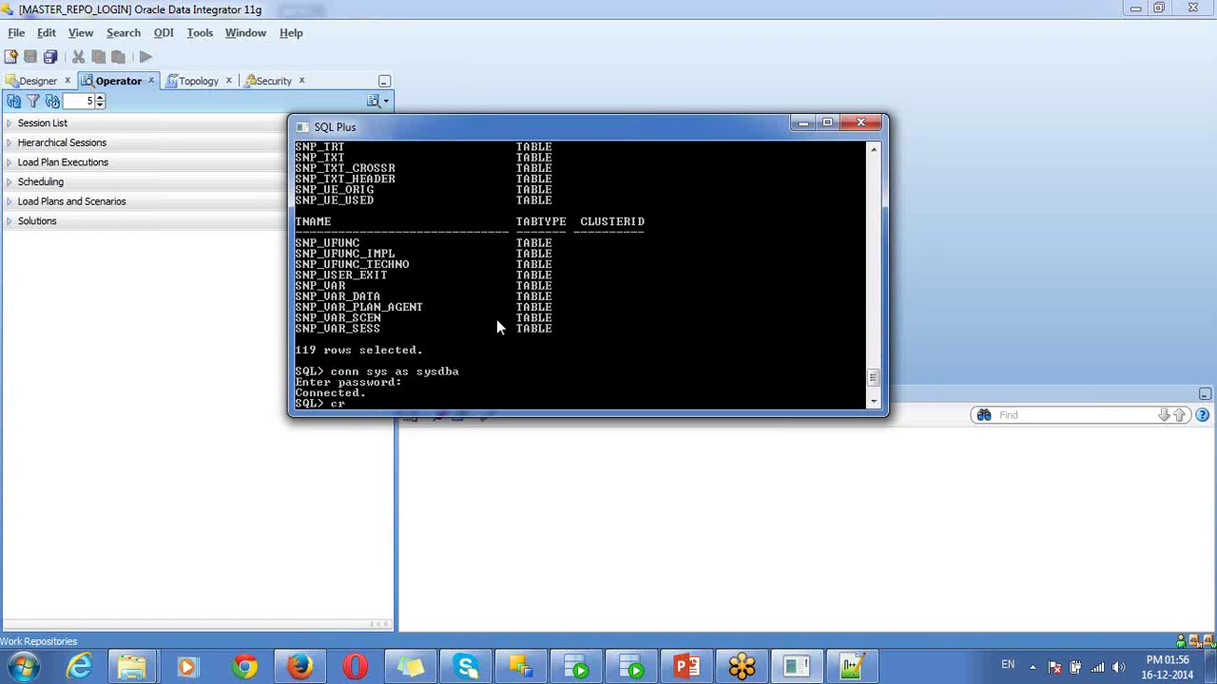
text( user prod)
text(rep)
key(BackSpace)
key(BackSpace)
key(BackSpace)
text(we)
key(BackSpace)
text(orkrep i)
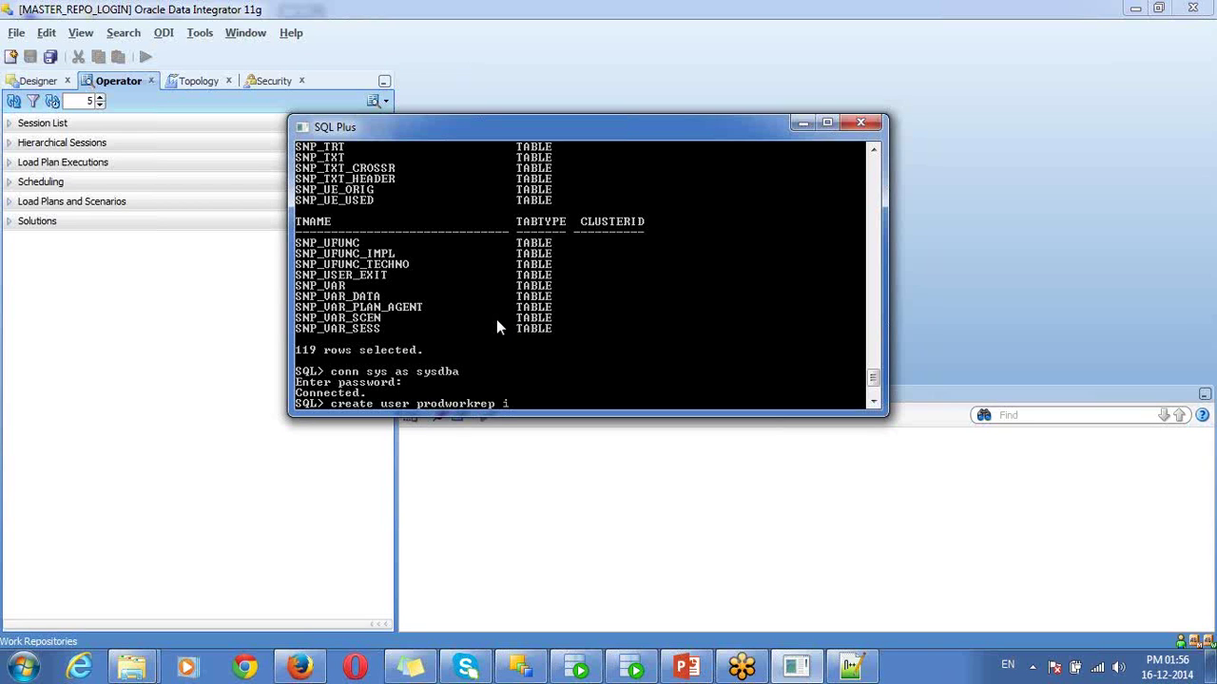
text(dentified by welcome;)
key(Return)
- Grant all privileges to prodworkrep
text(grant all pri)
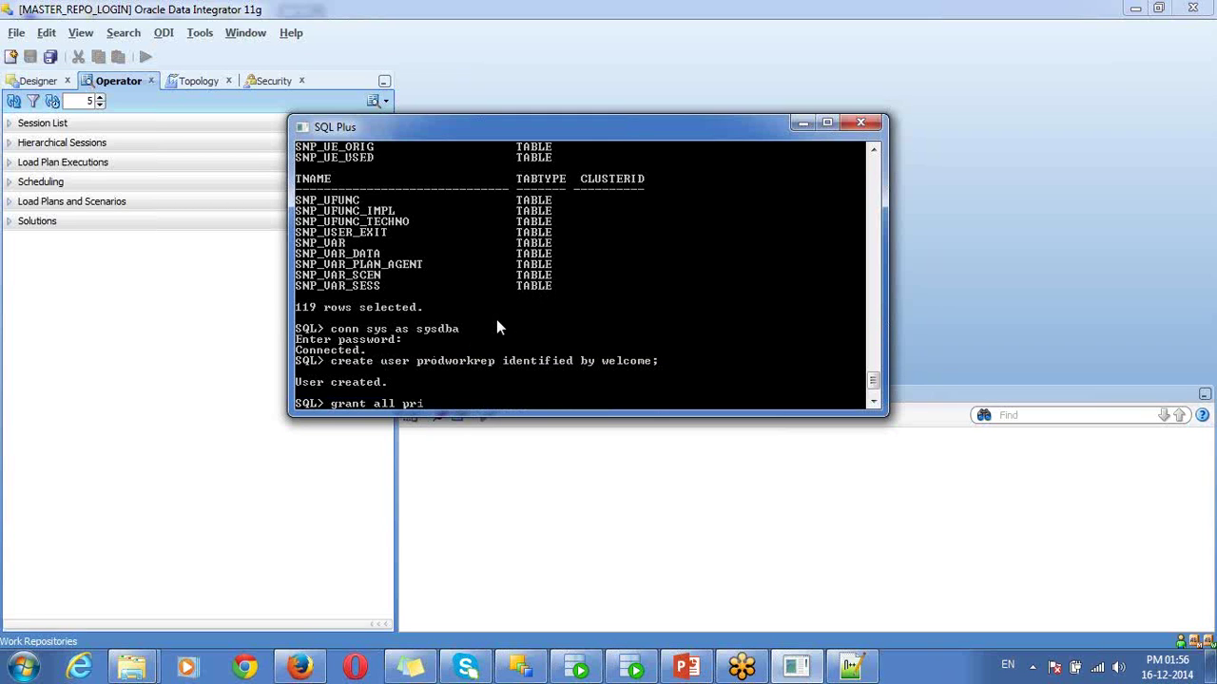
text(vileges t op)
key(BackSpace)
key(BackSpace)
key(BackSpace)
text(o prodwork)
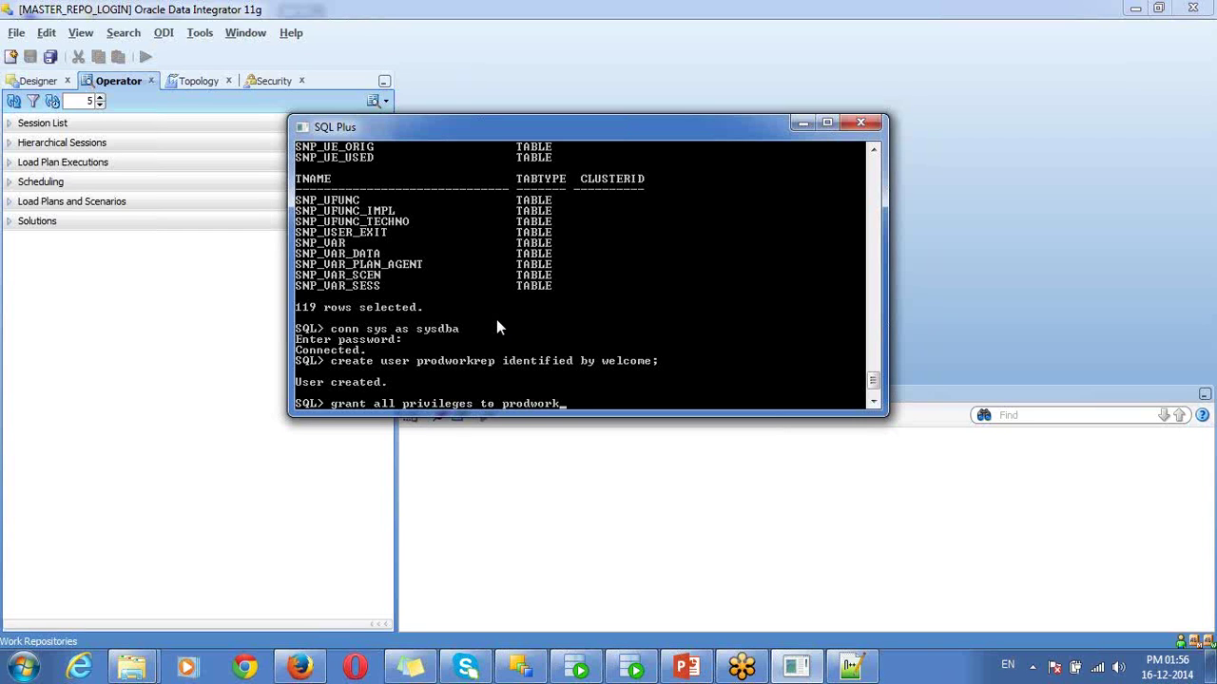
text(rep;)
key(Return)
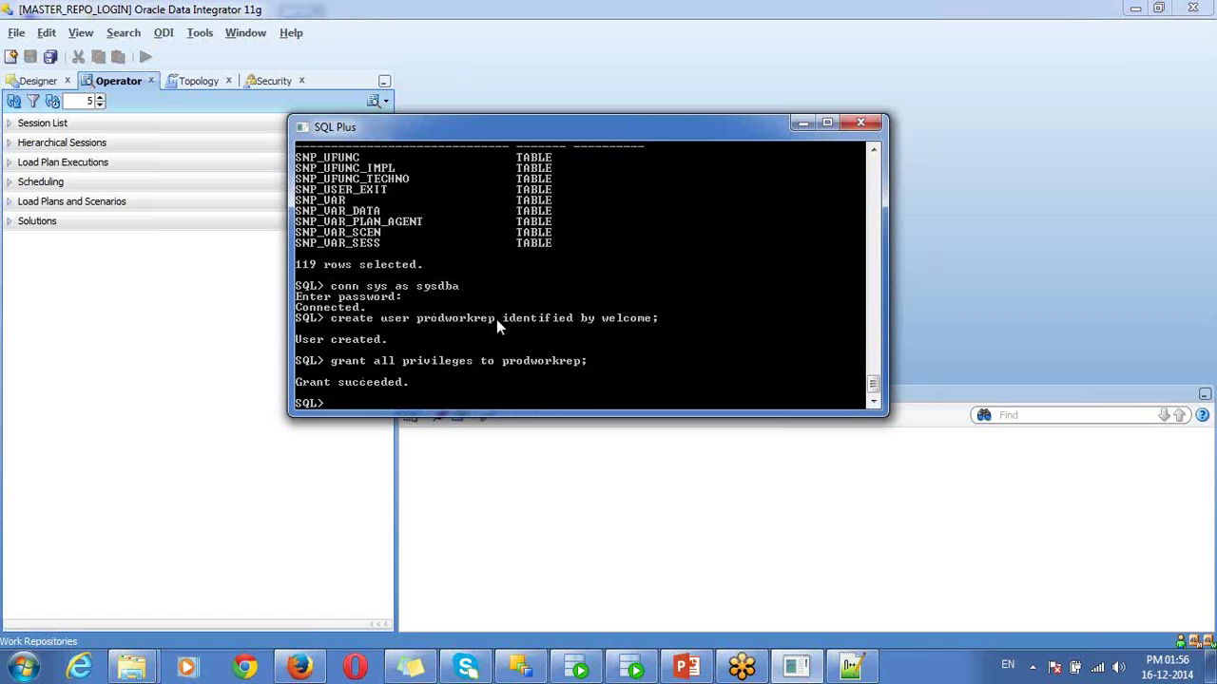
- Start a new work repository from Work Repositories in the Topology navigator
click(469, 548)
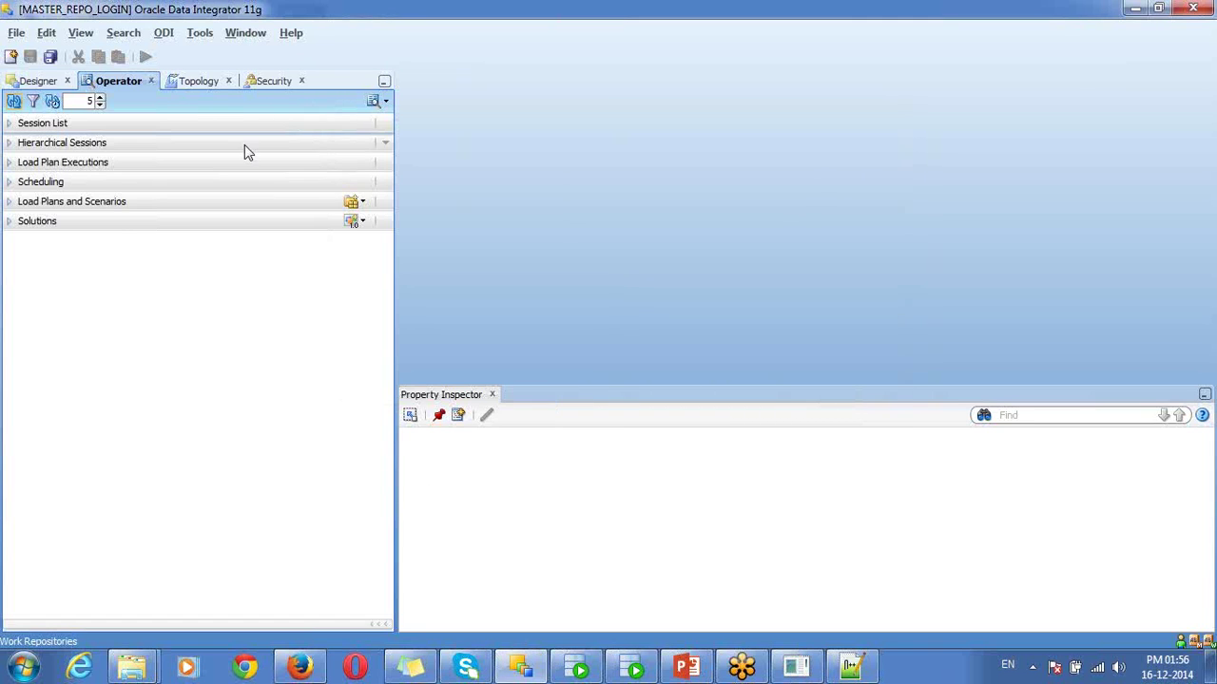
click(197, 82)
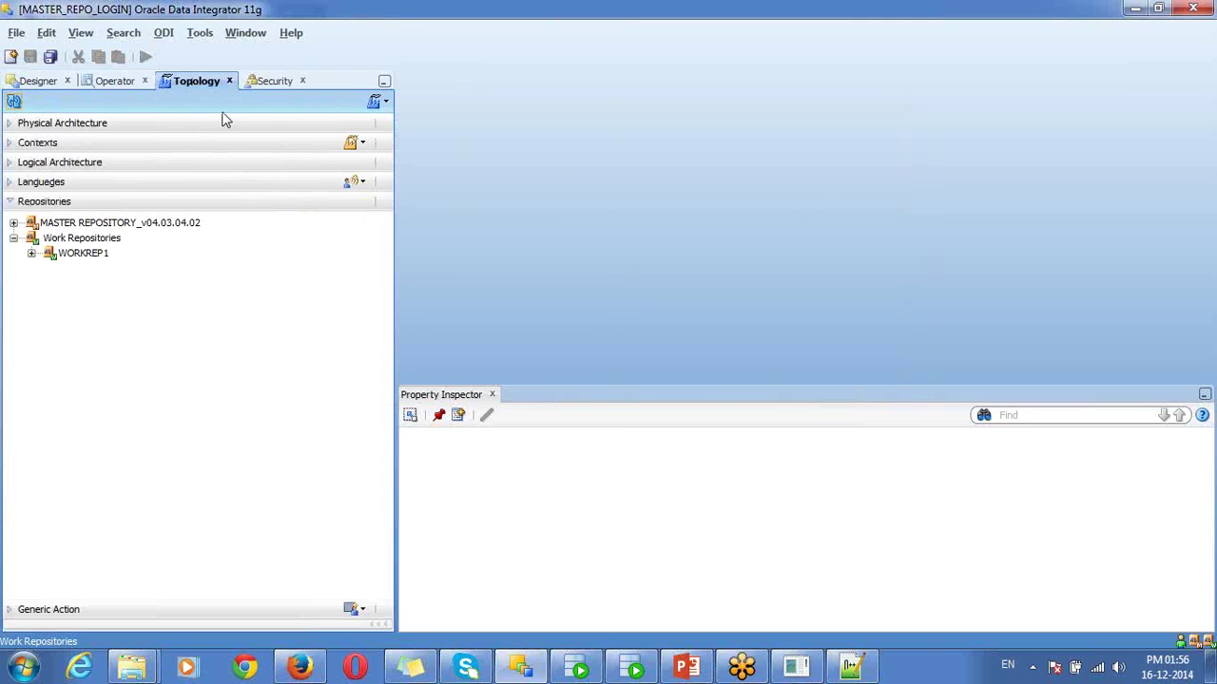
click(81, 240)
right_click(81, 242)
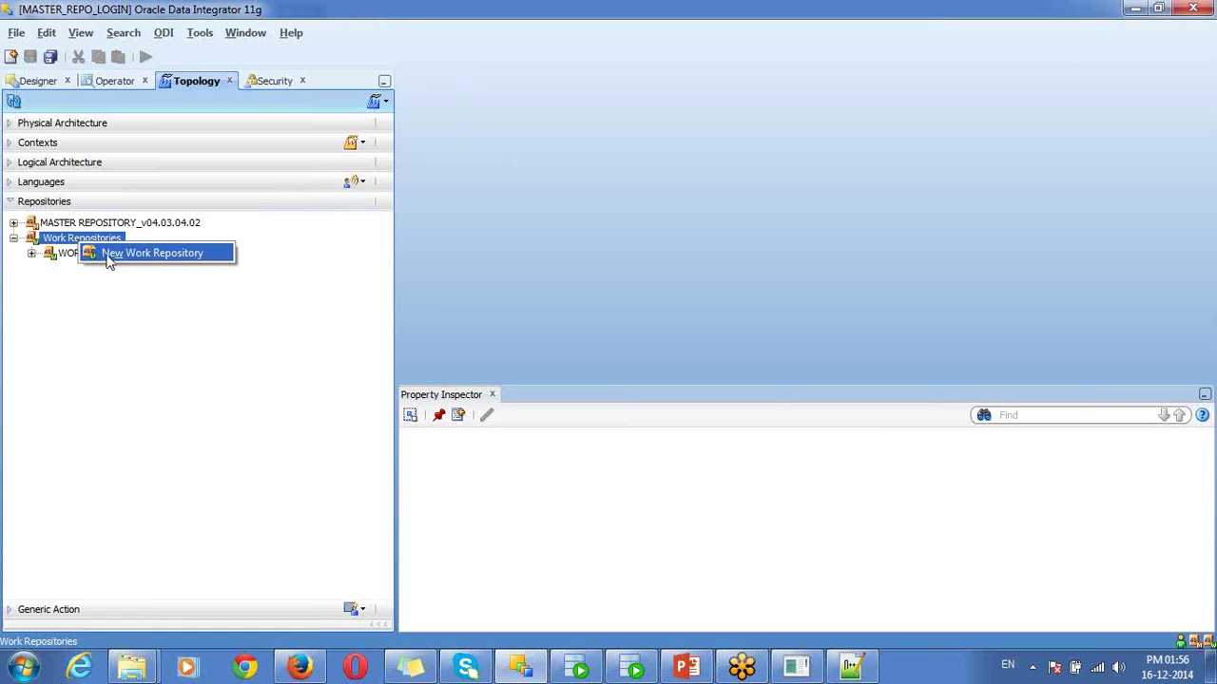
click(109, 255)
- Set the connection user to prodworkrep, test the connection successfully, and continue to step 2
double_click(522, 208)
text(prodwork)
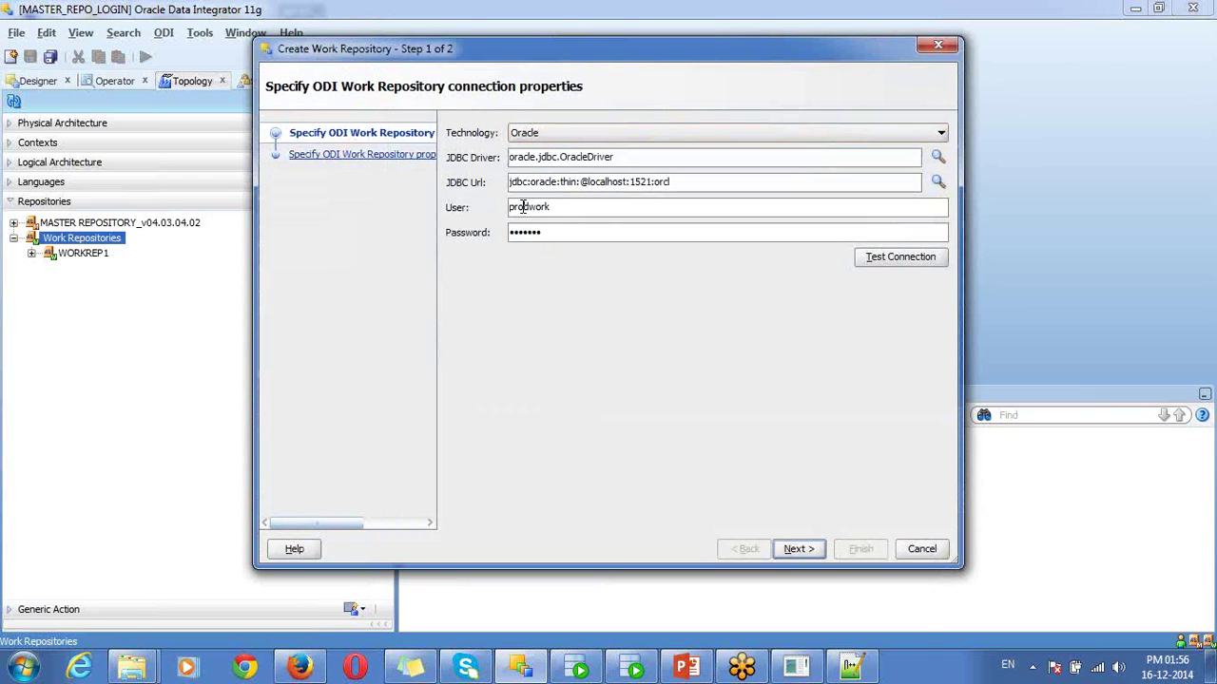
text(rep)
click(899, 257)
click(732, 269)
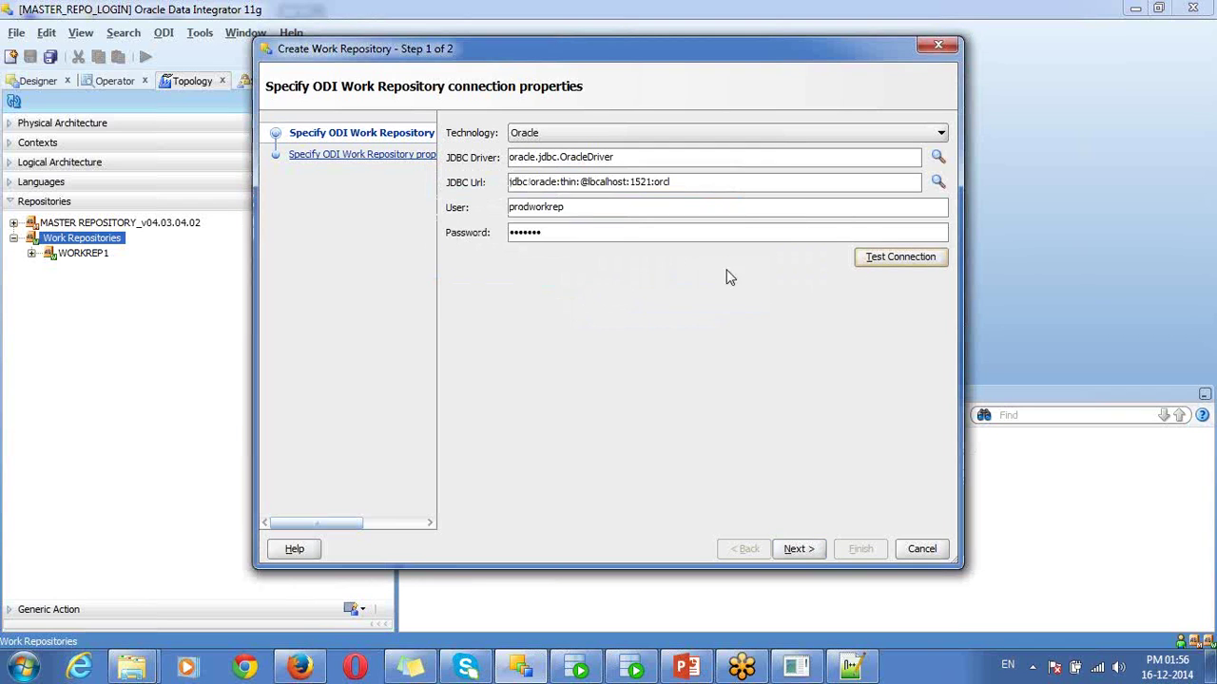
double_click(539, 203)
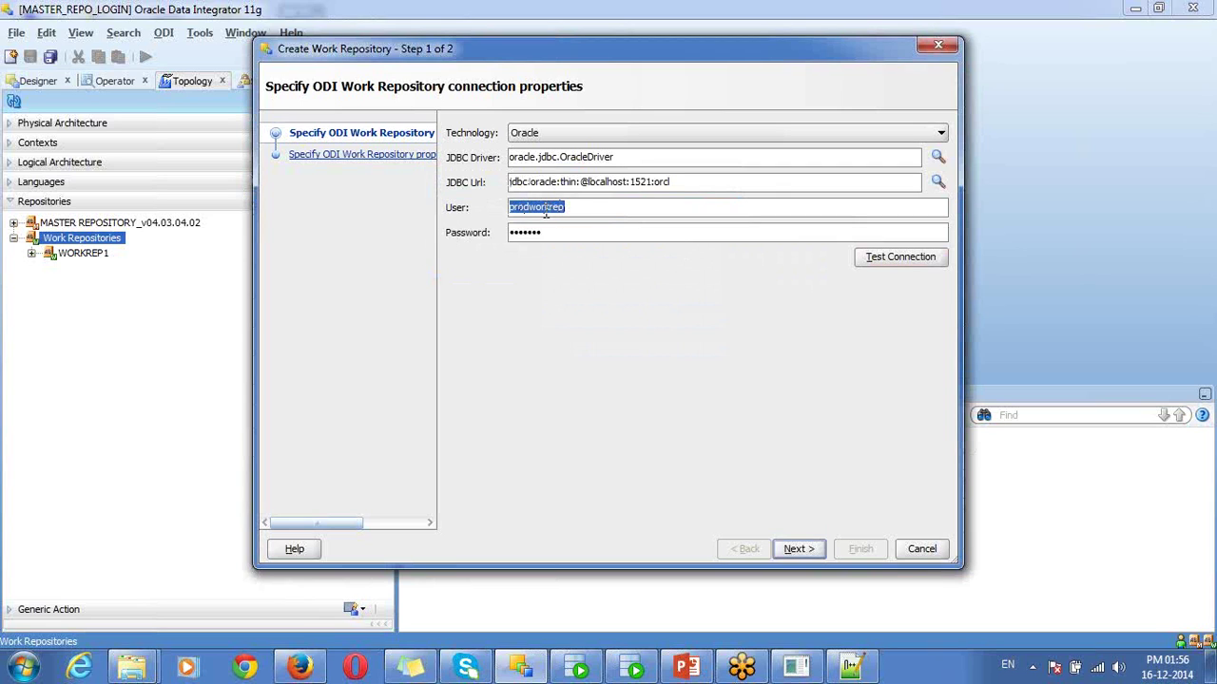
click(537, 211)
double_click(537, 211)
click(793, 549)
- Make the repository an Execution type named PRODWORKREPO and finish its creation
click(606, 210)
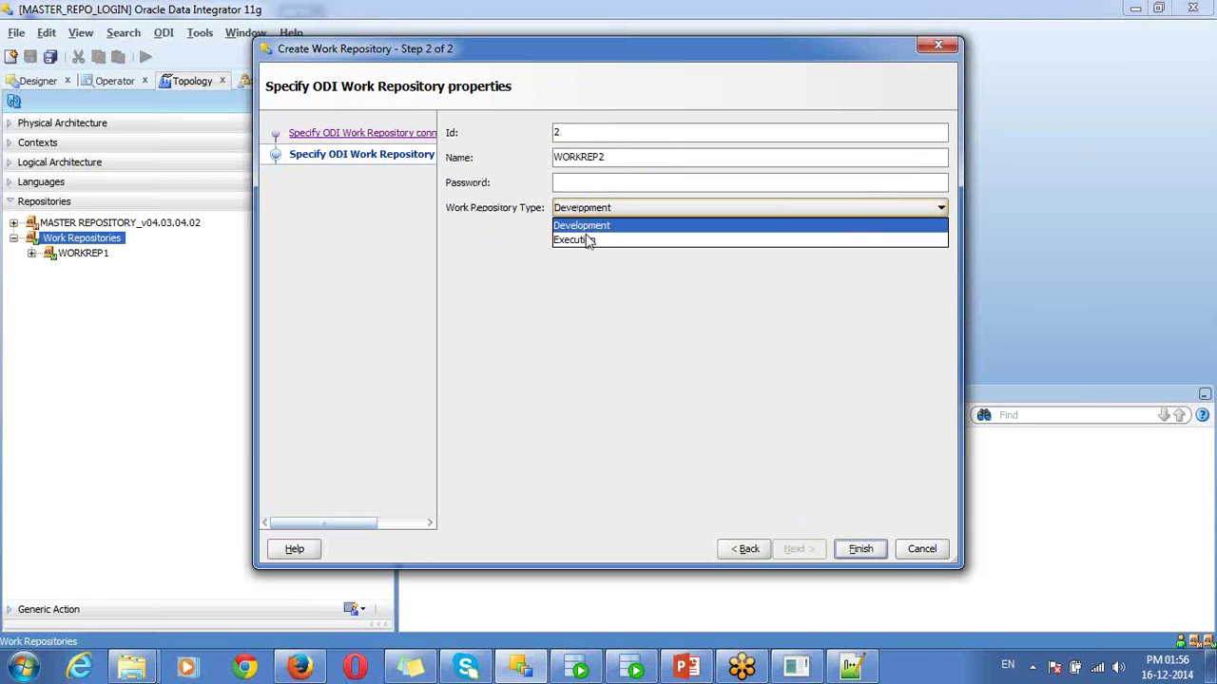
click(585, 239)
double_click(583, 158)
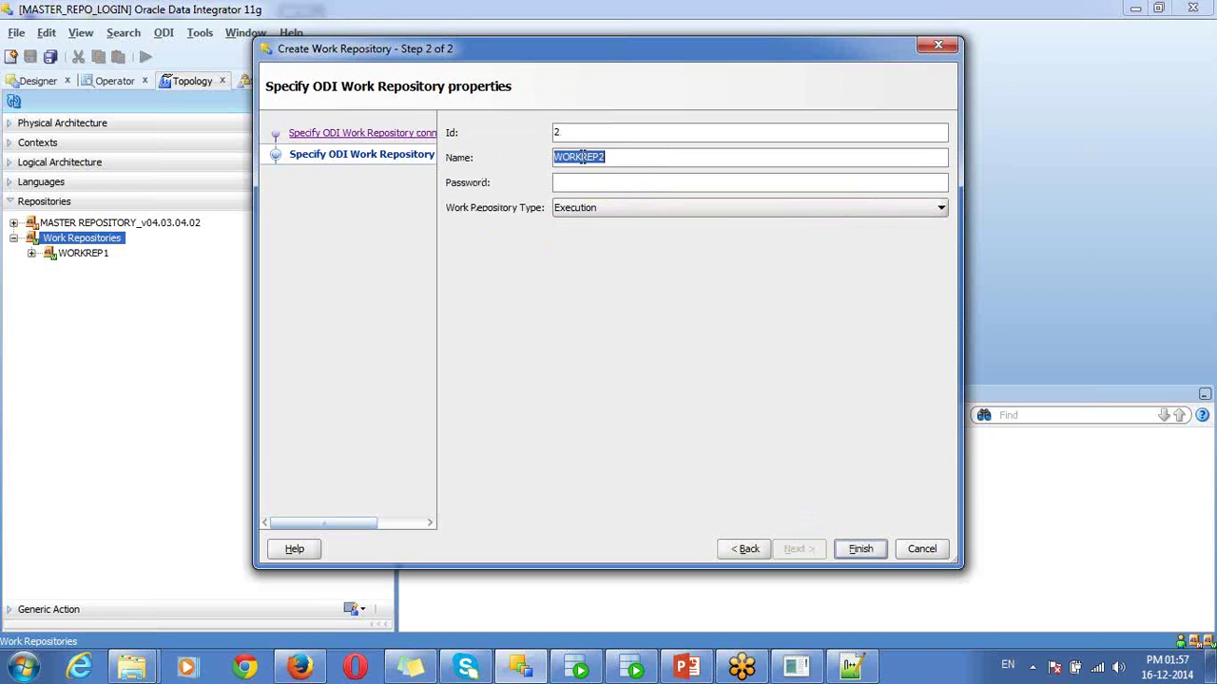
text(PRODWORKREP)
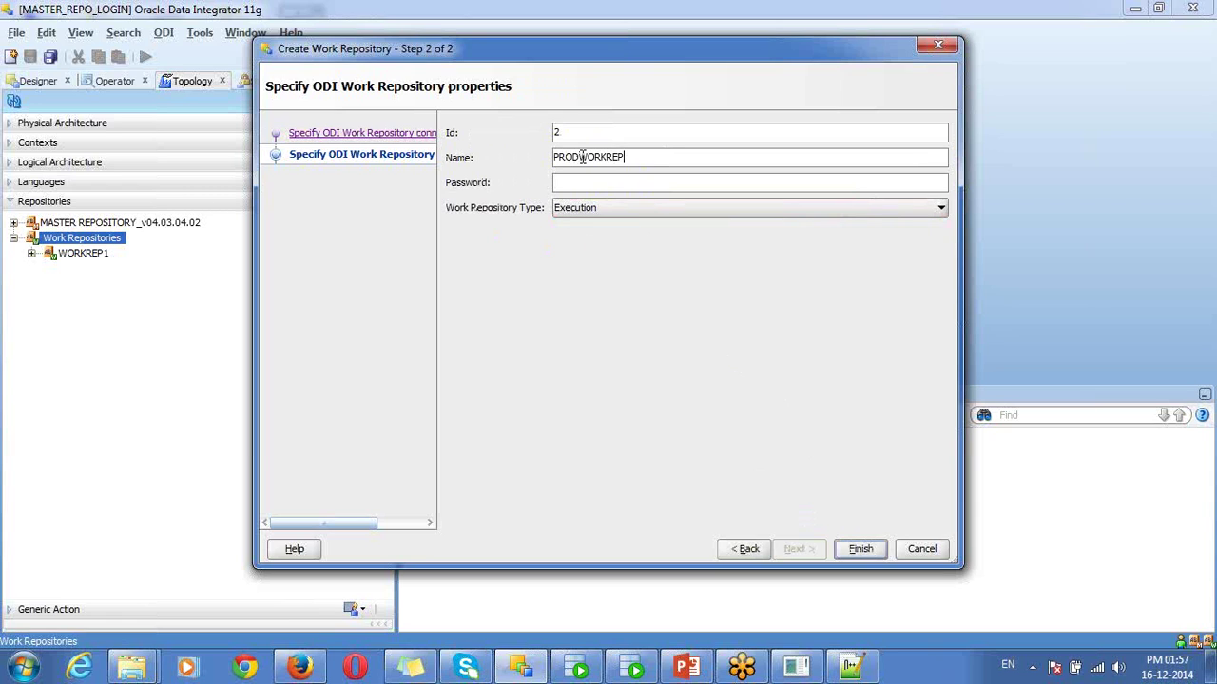
text(O)
double_click(615, 159)
click(615, 159)
click(858, 551)
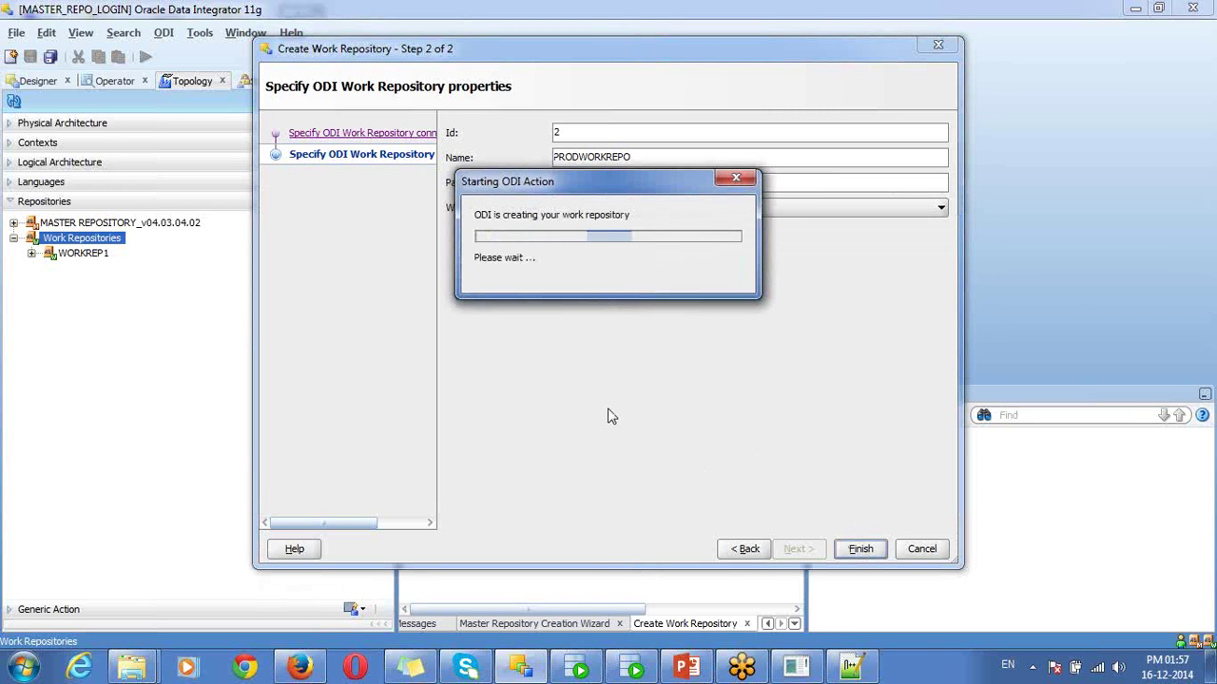
click(795, 667)
- Connect as prodworkrep, run select * from tab, and enlarge the console to read the 49 SNP_ tables
text(conn)
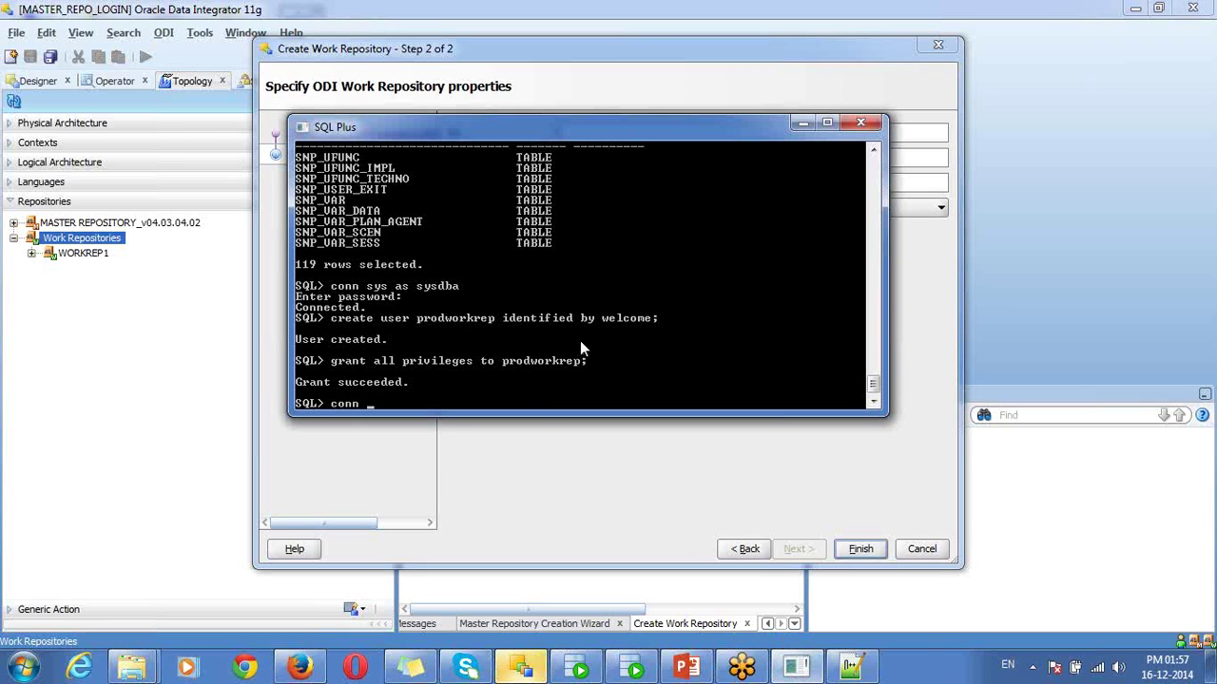
text( prodwor)
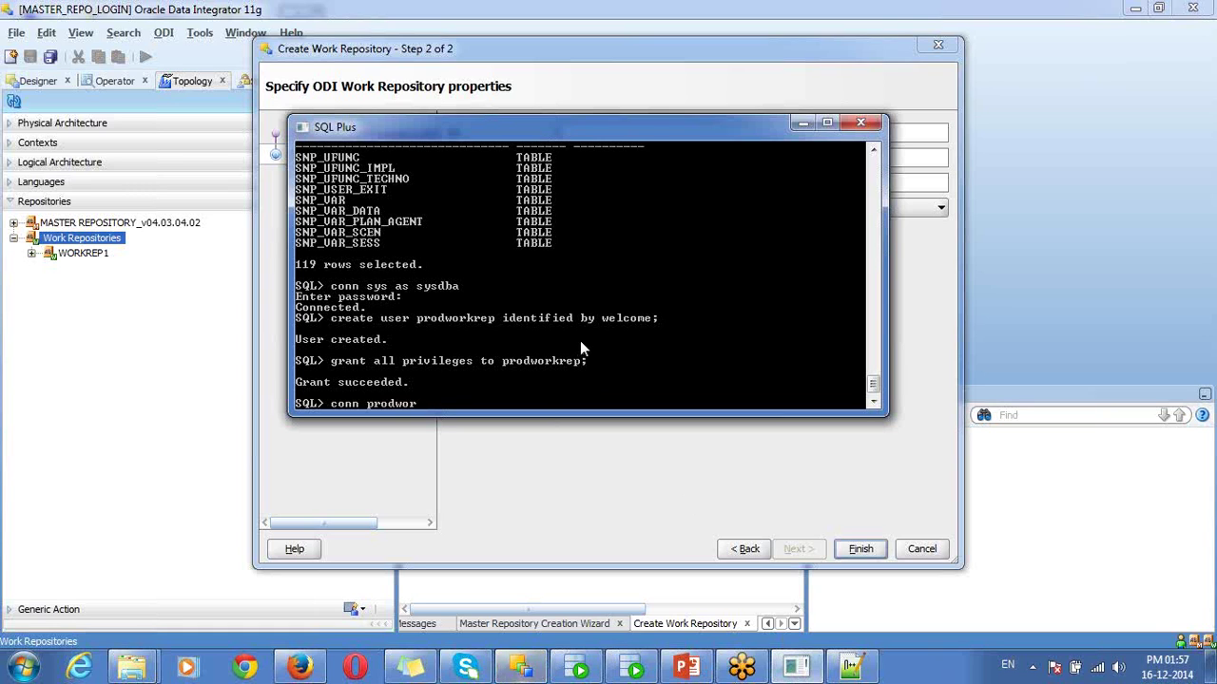
text(krep/w)
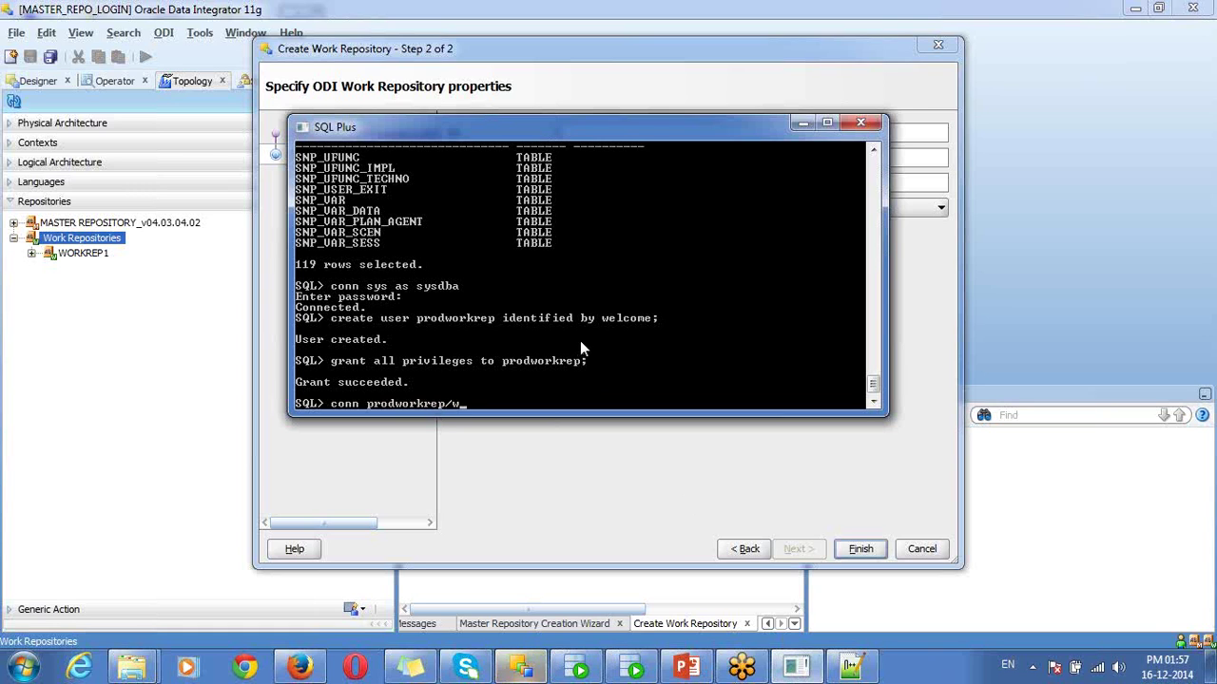
text(elcome;)
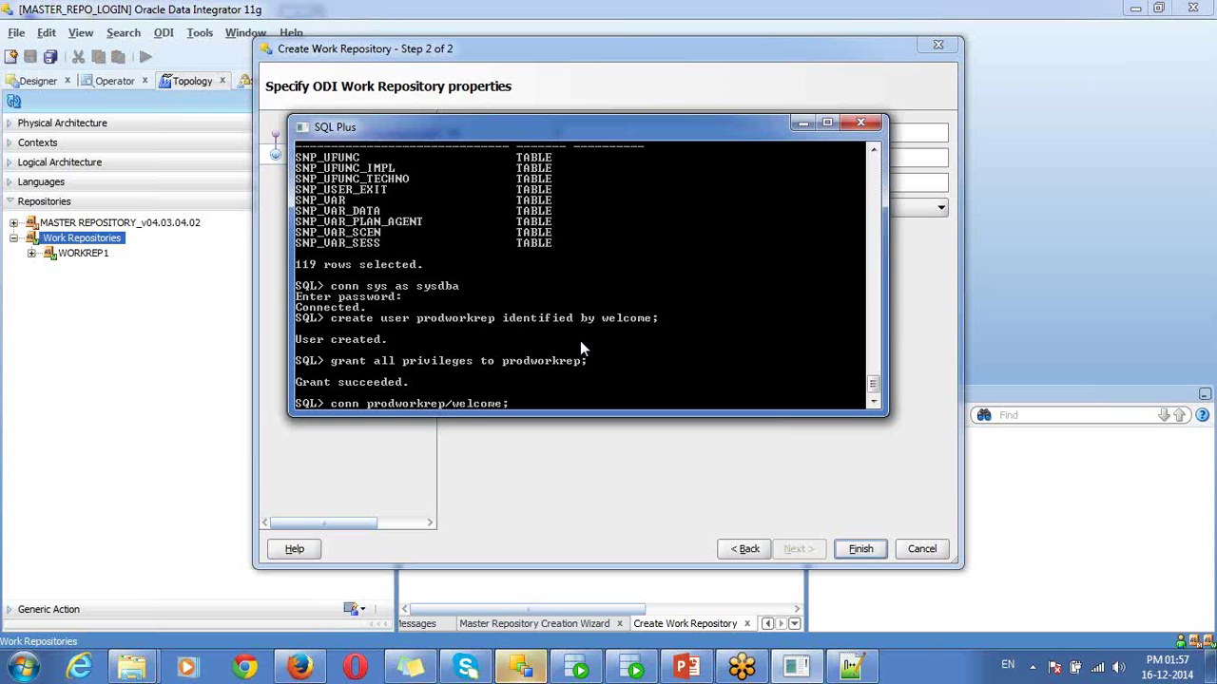
key(Return)
text(* from tab;)
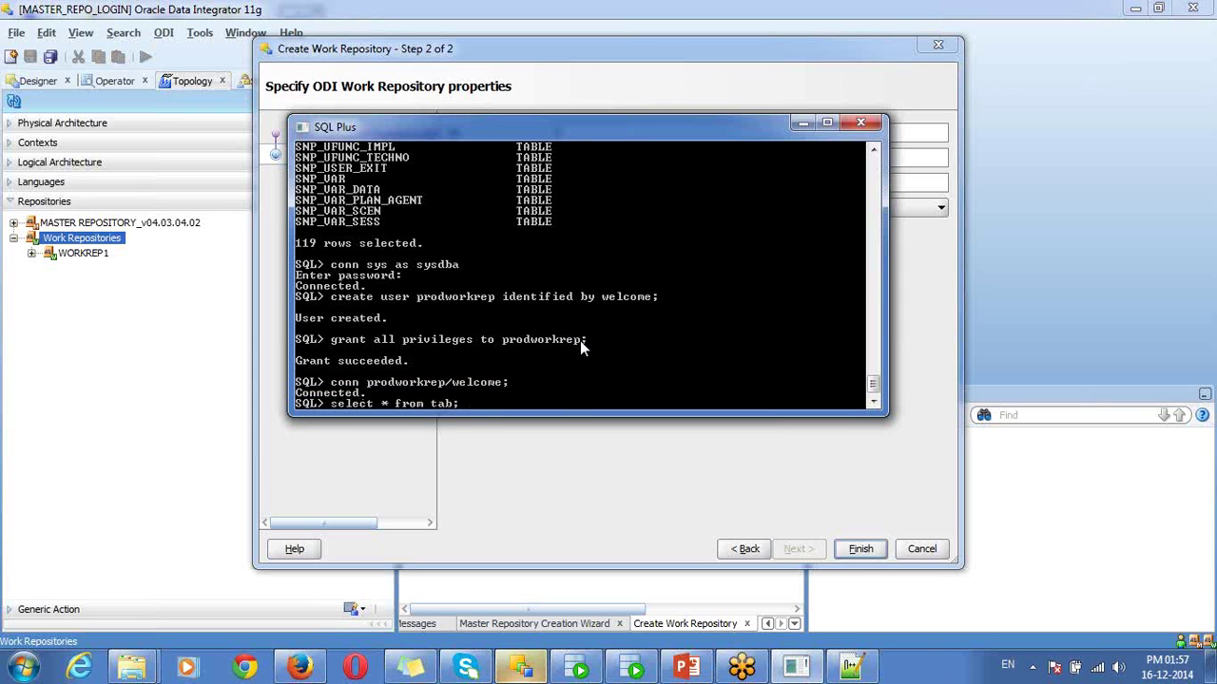
key(Return)
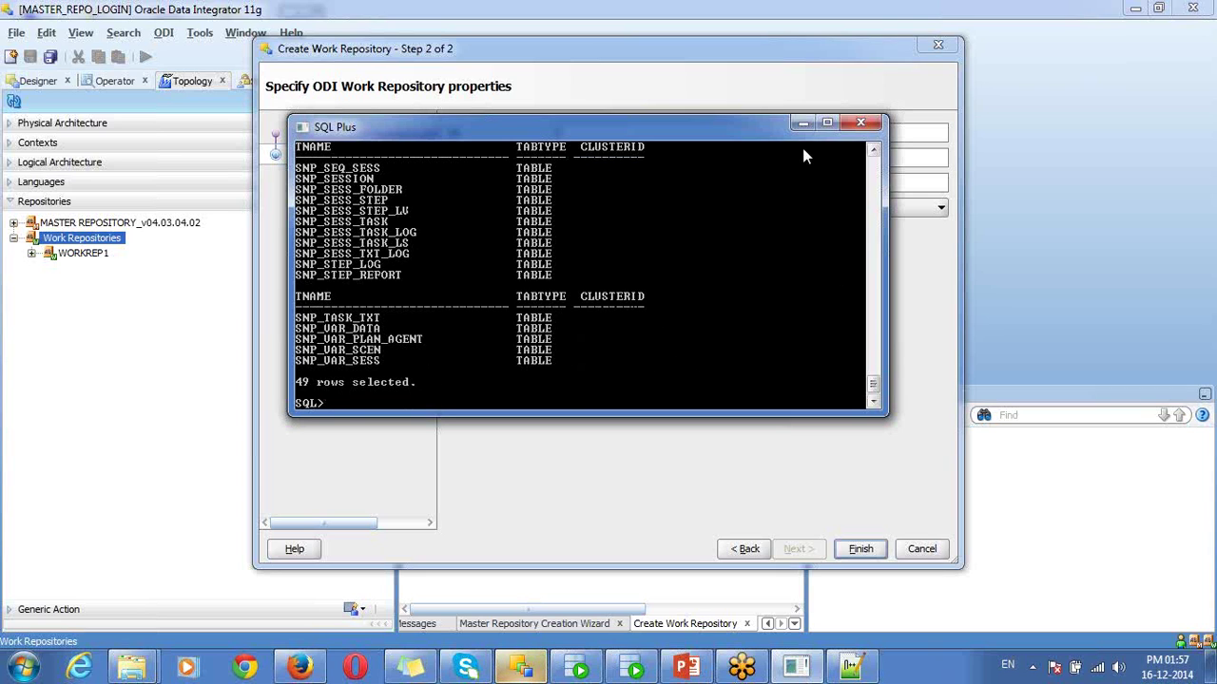
drag(764, 120, 747, 80)
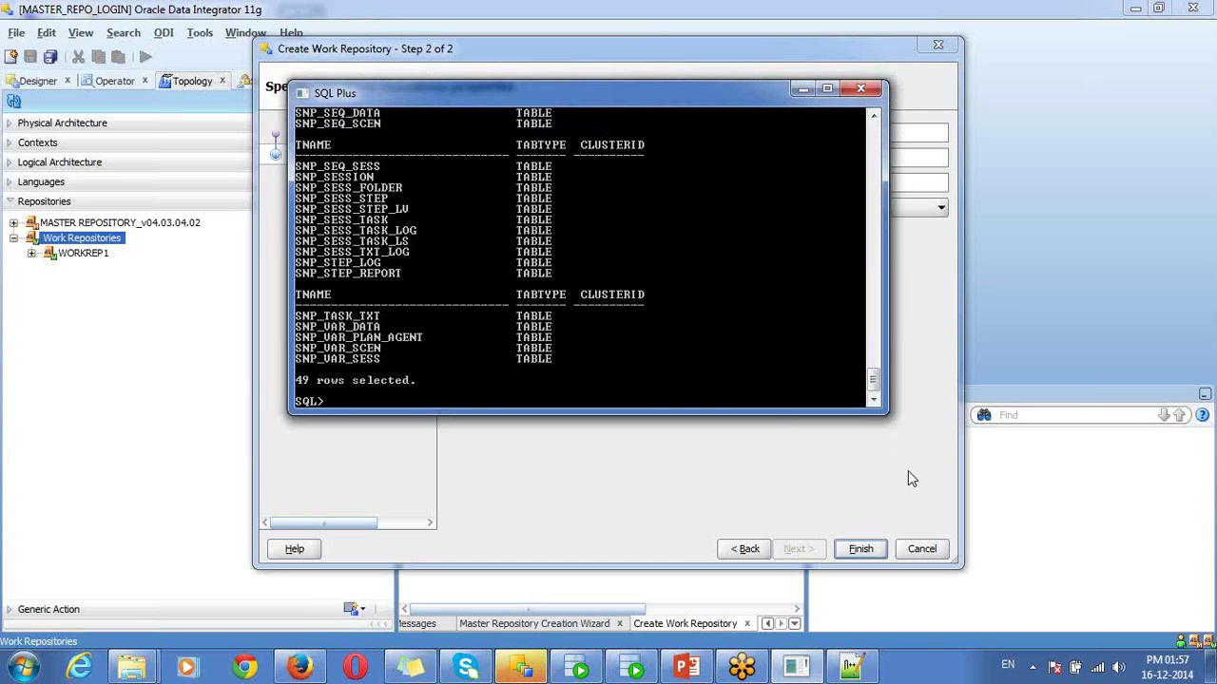
drag(879, 411, 879, 527)
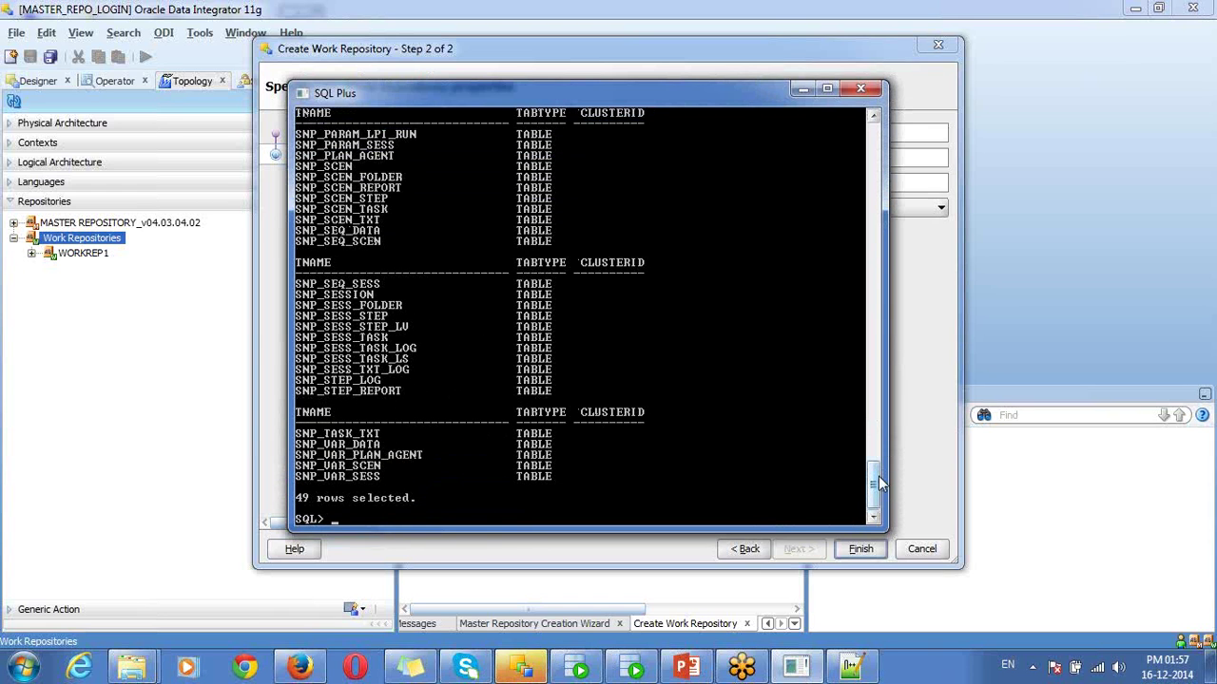
mouse_move(876, 471)
mouse_down()
mouse_move(852, 403)
mouse_move(861, 480)
mouse_up()
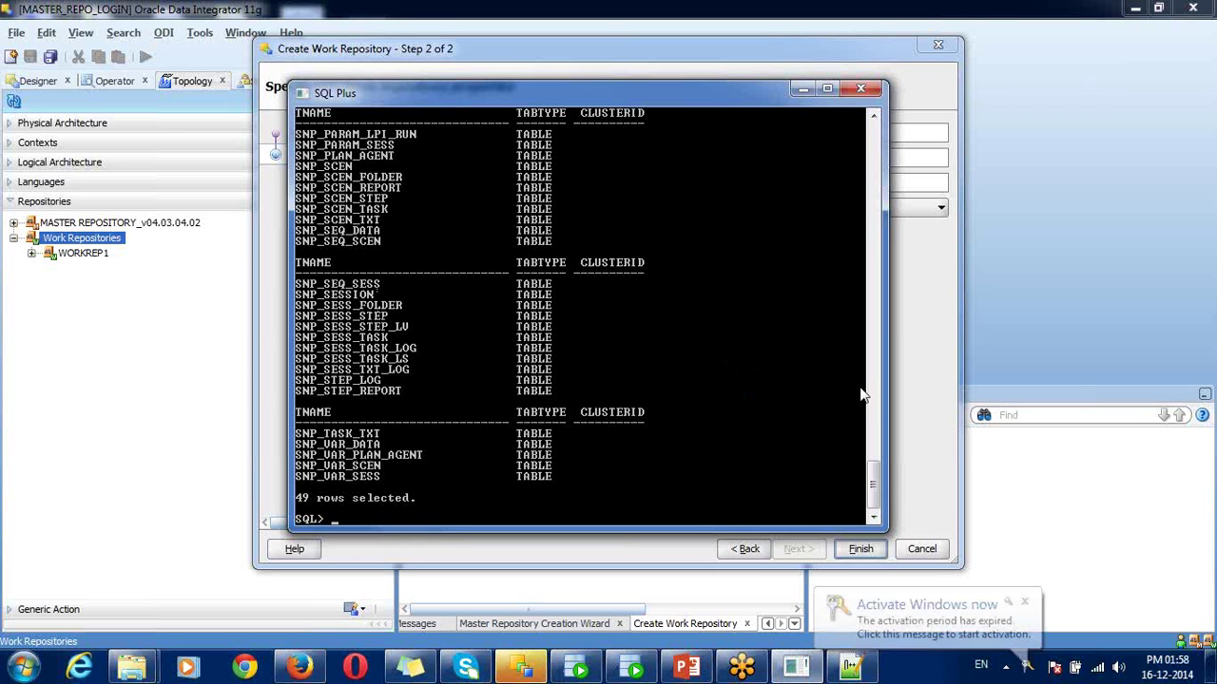
- Accept creating a login for the repository and name it PROD_WORK_REP_LOGIN
click(920, 502)
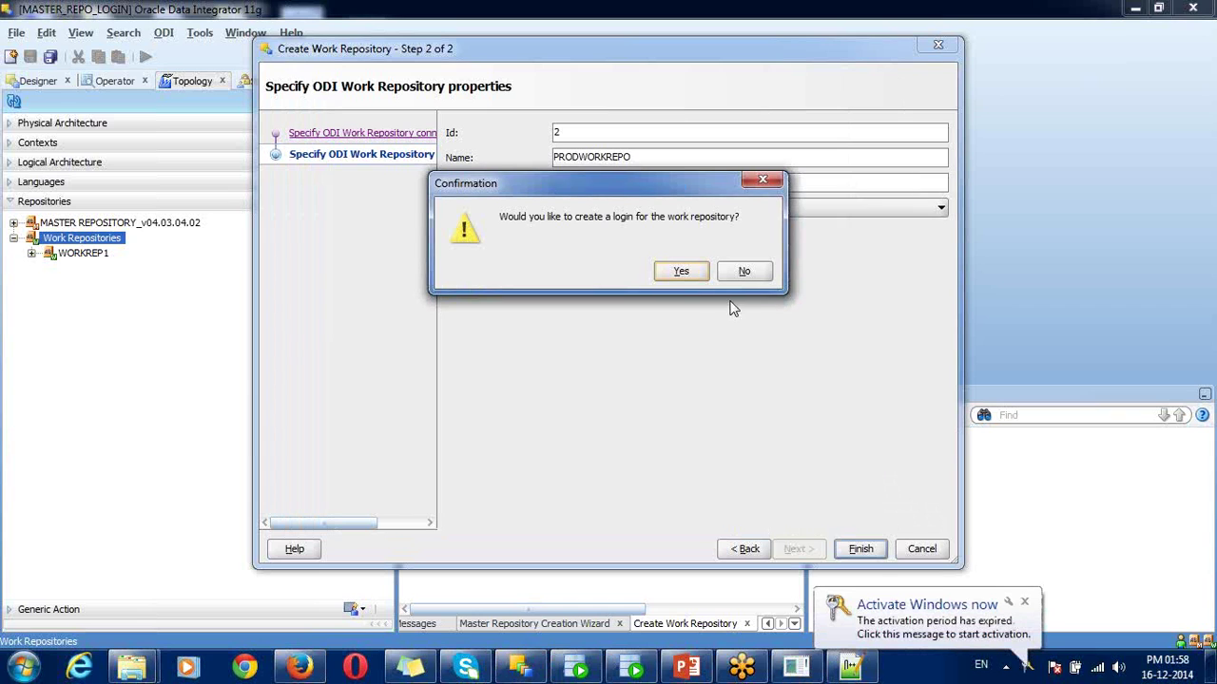
drag(647, 183, 634, 232)
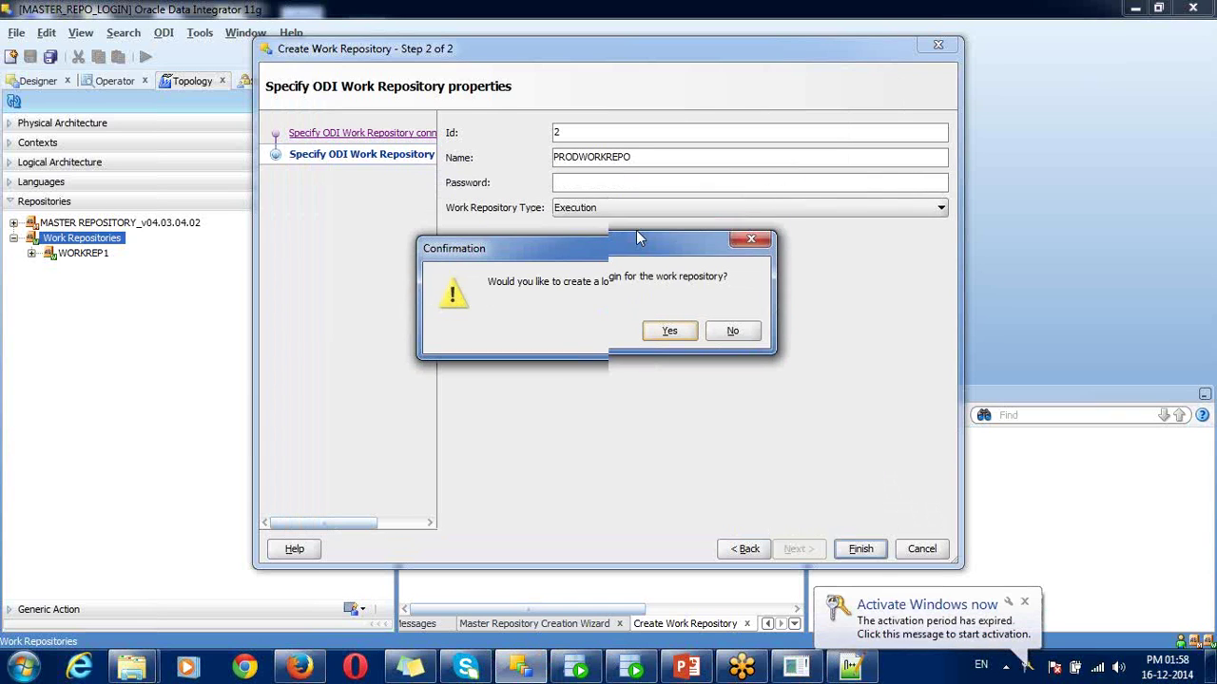
click(668, 323)
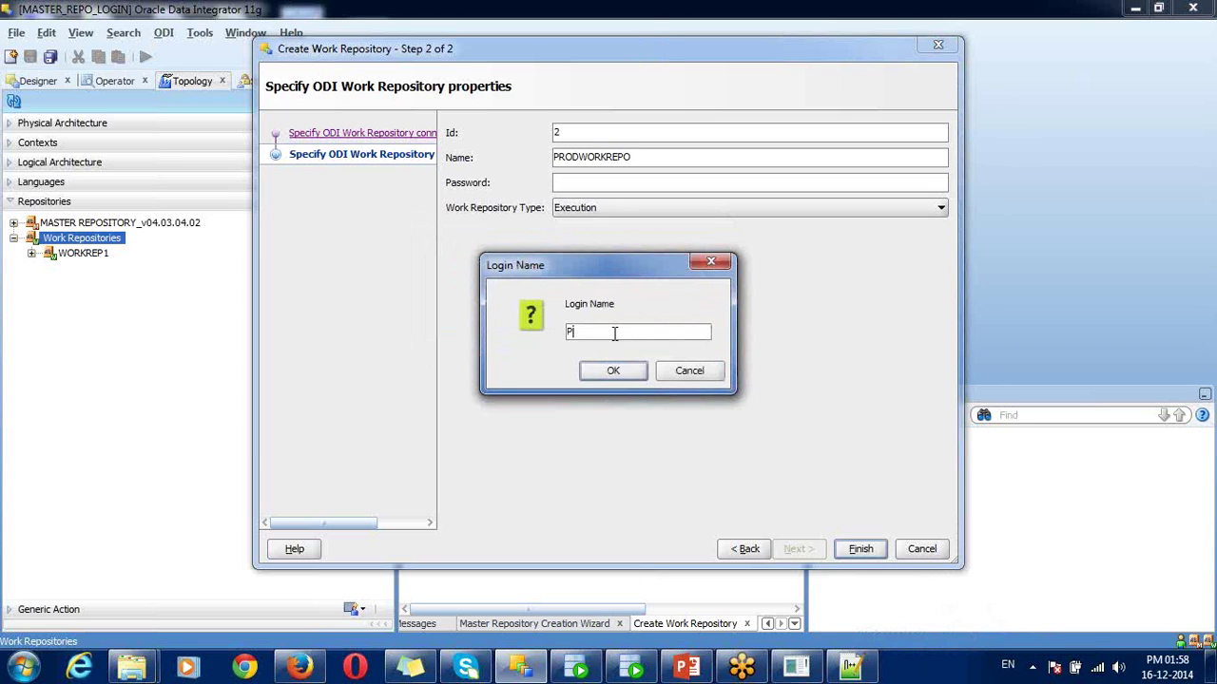
text(PROD_WORK_REP_LOGIN)
click(611, 371)
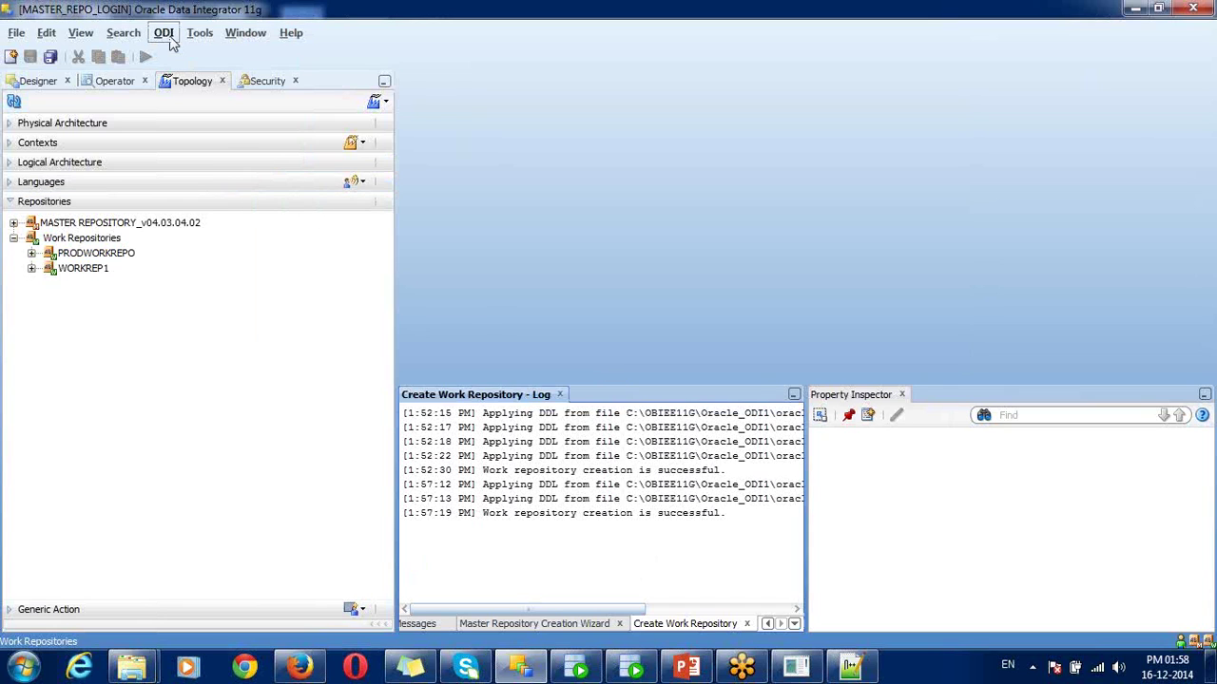
- Disconnect the master login and pick PROD_WORK_REP_LOGIN in Connect To Repository
click(167, 36)
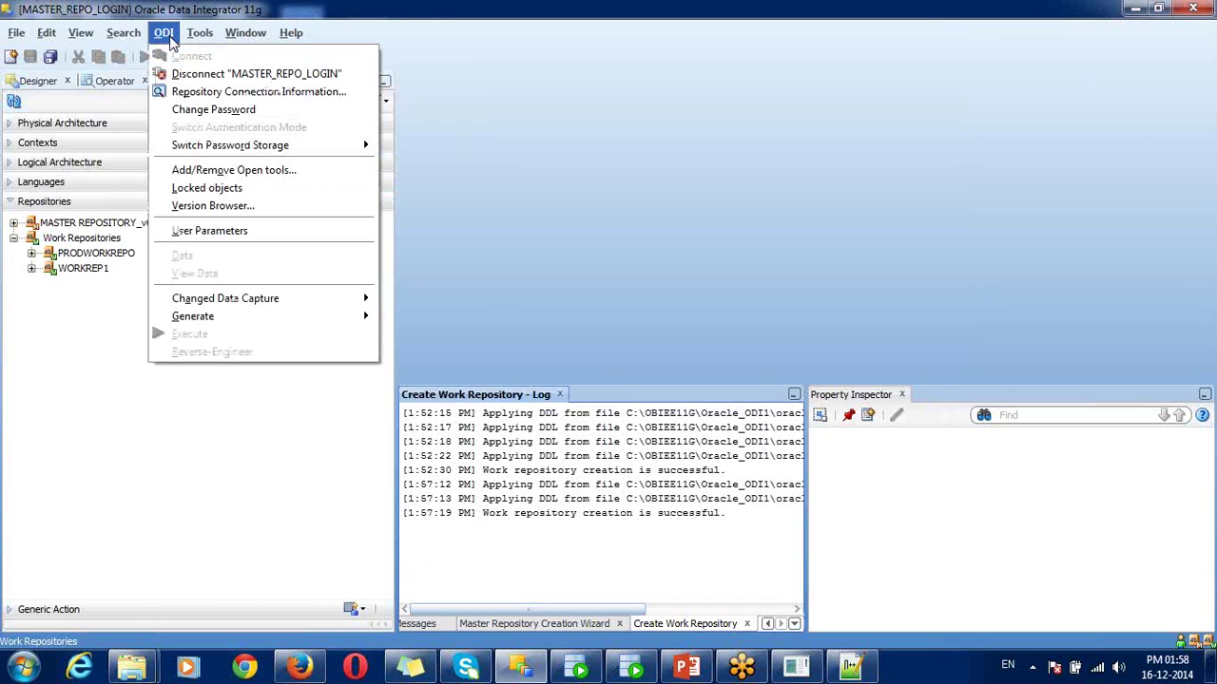
click(202, 74)
double_click(164, 138)
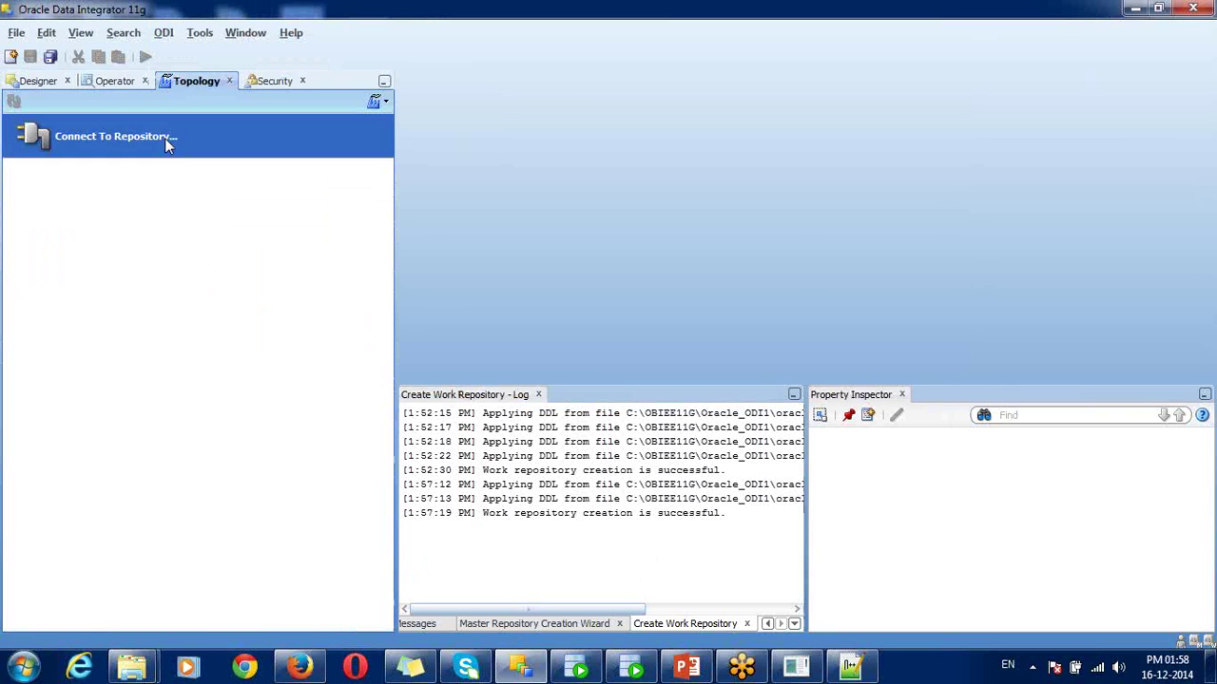
click(584, 204)
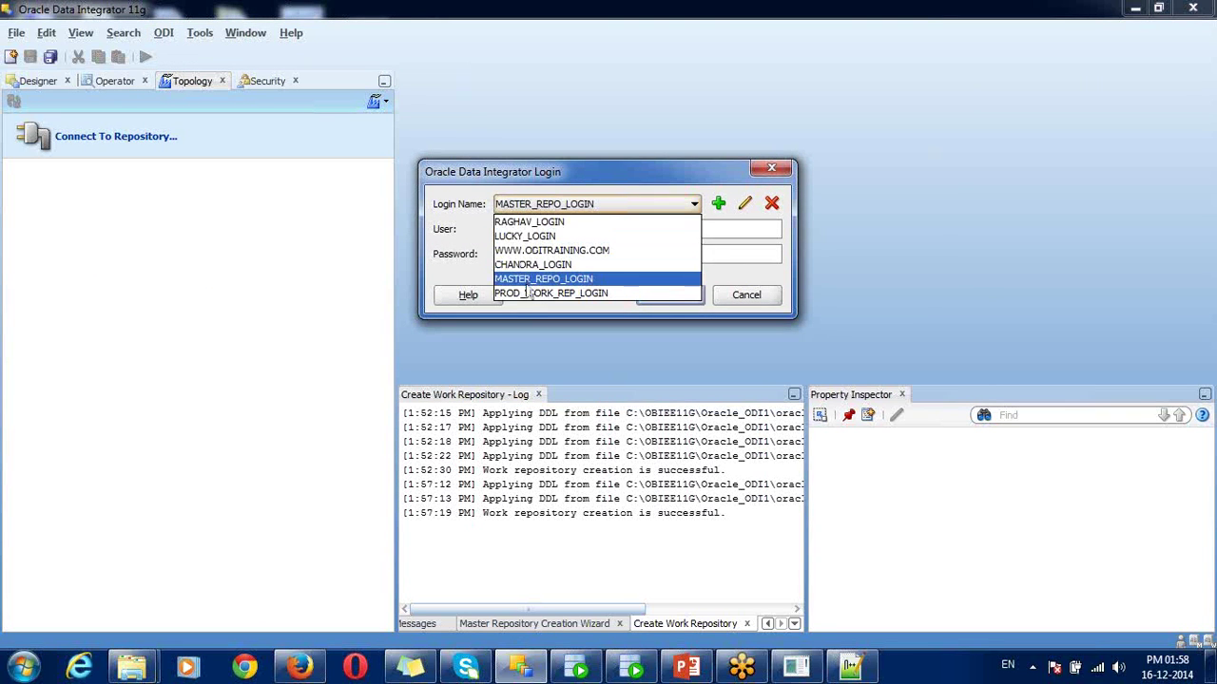
click(528, 294)
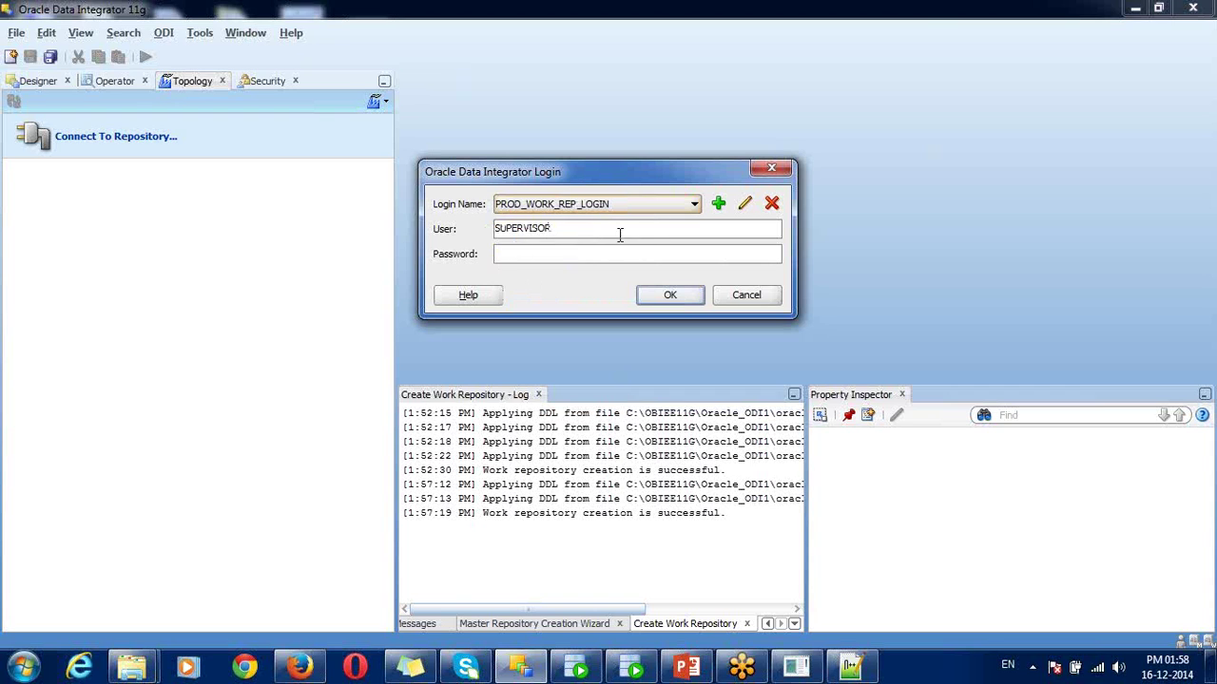
- Add the supervisor password to PROD_WORK_REP_LOGIN, save it, and log in
click(746, 206)
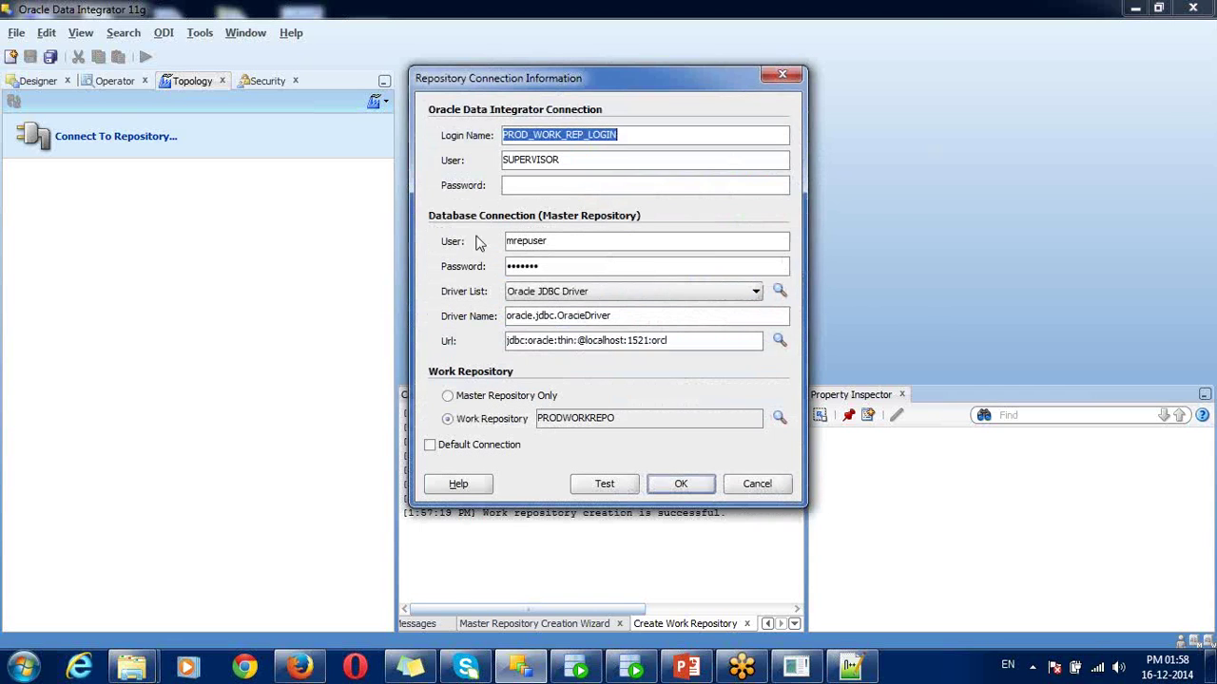
click(522, 189)
text(welcome)
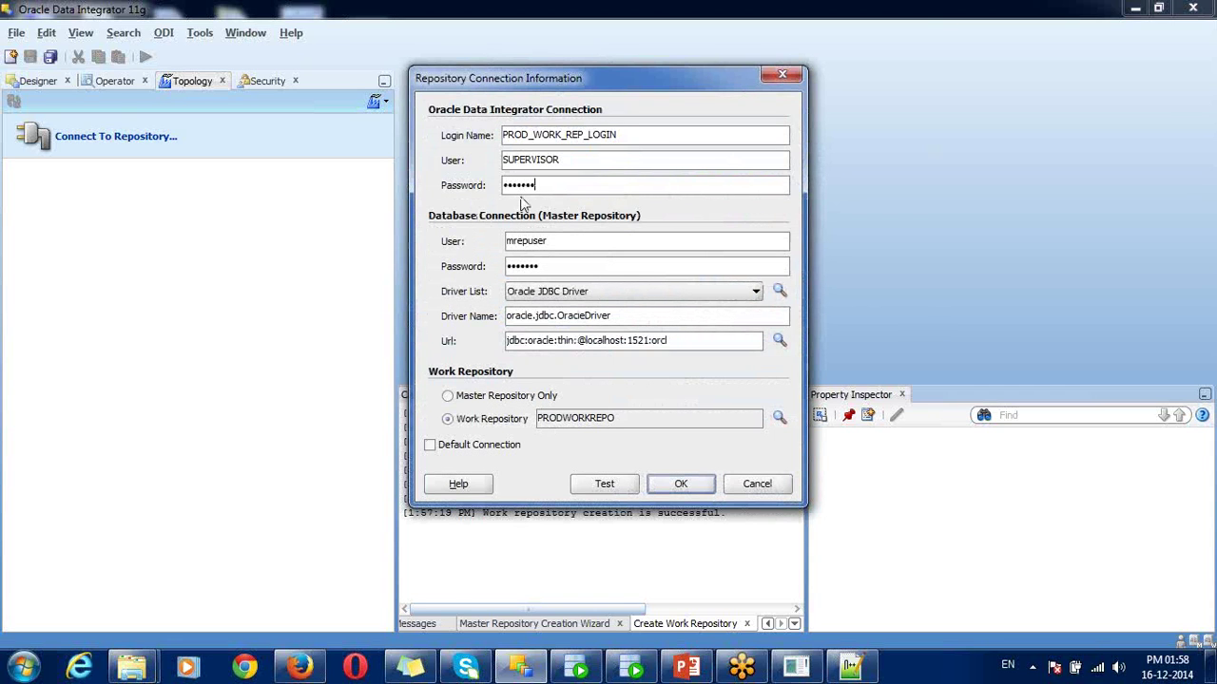
double_click(570, 422)
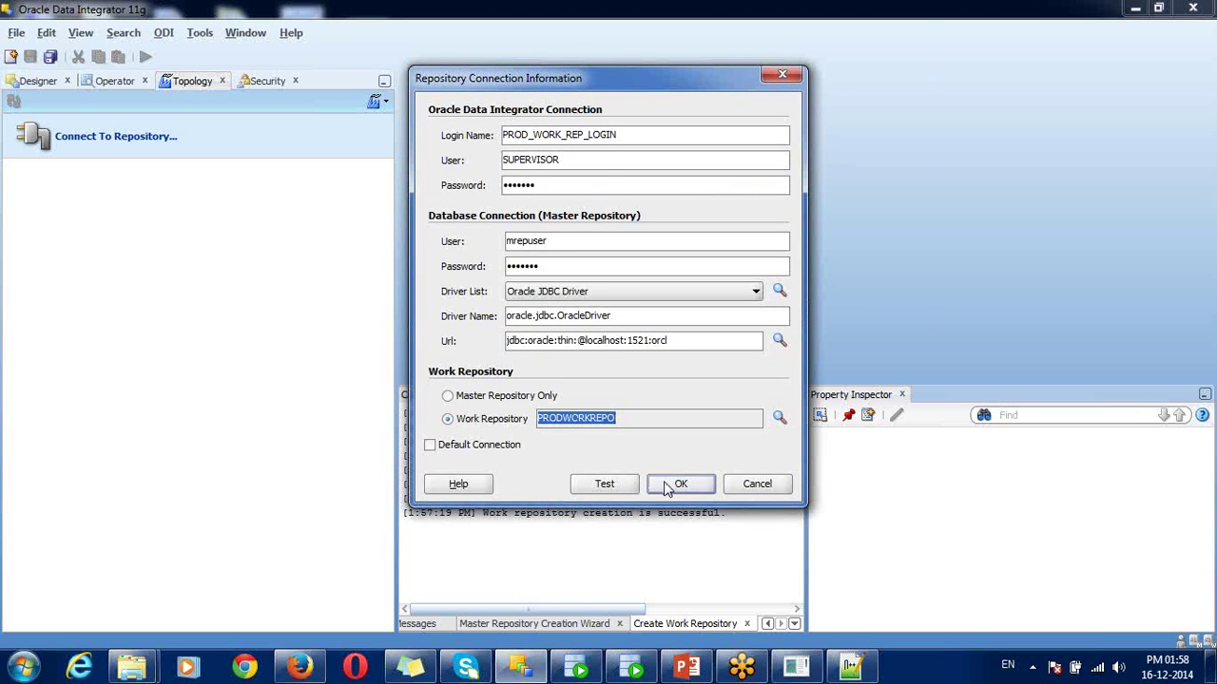
click(670, 485)
click(656, 297)
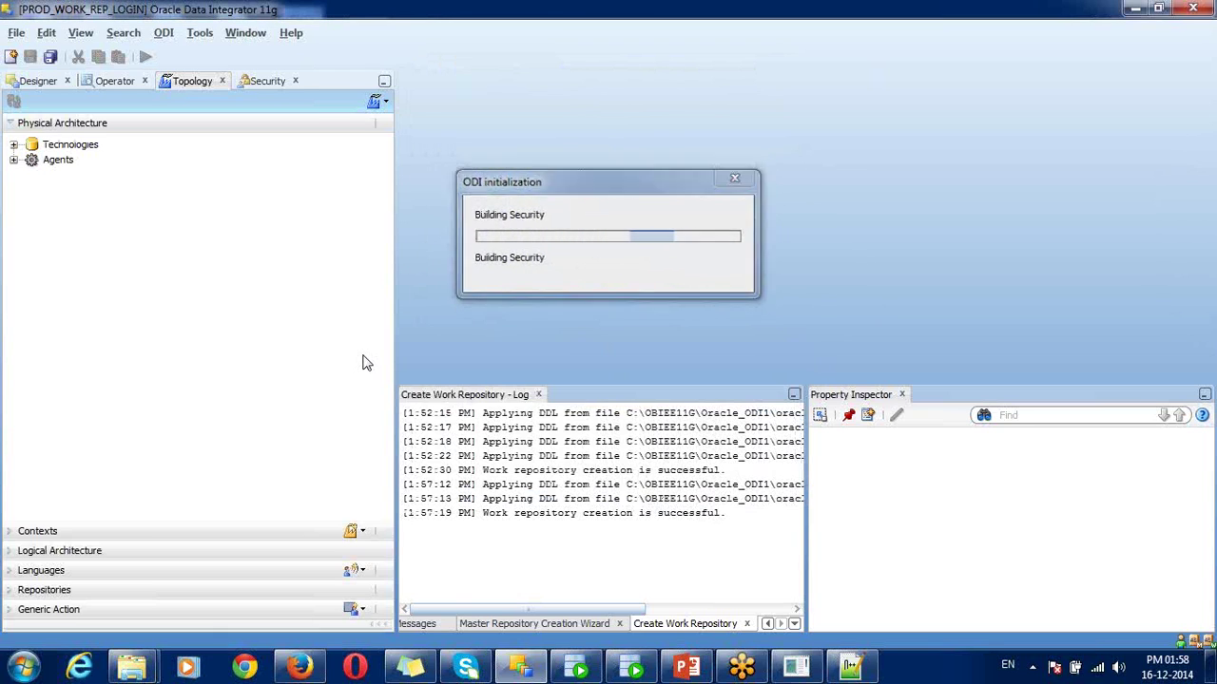
- Check Designer, then in Operator expand the Scheduling and Session List sections
click(48, 83)
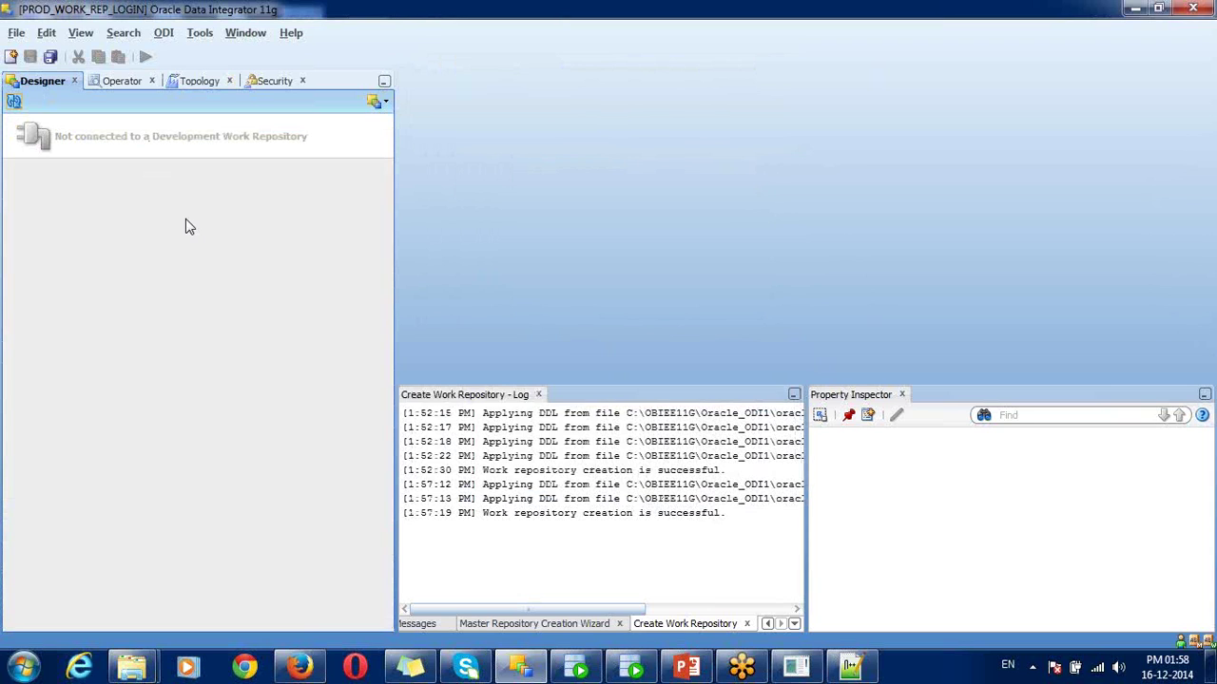
click(122, 82)
click(103, 123)
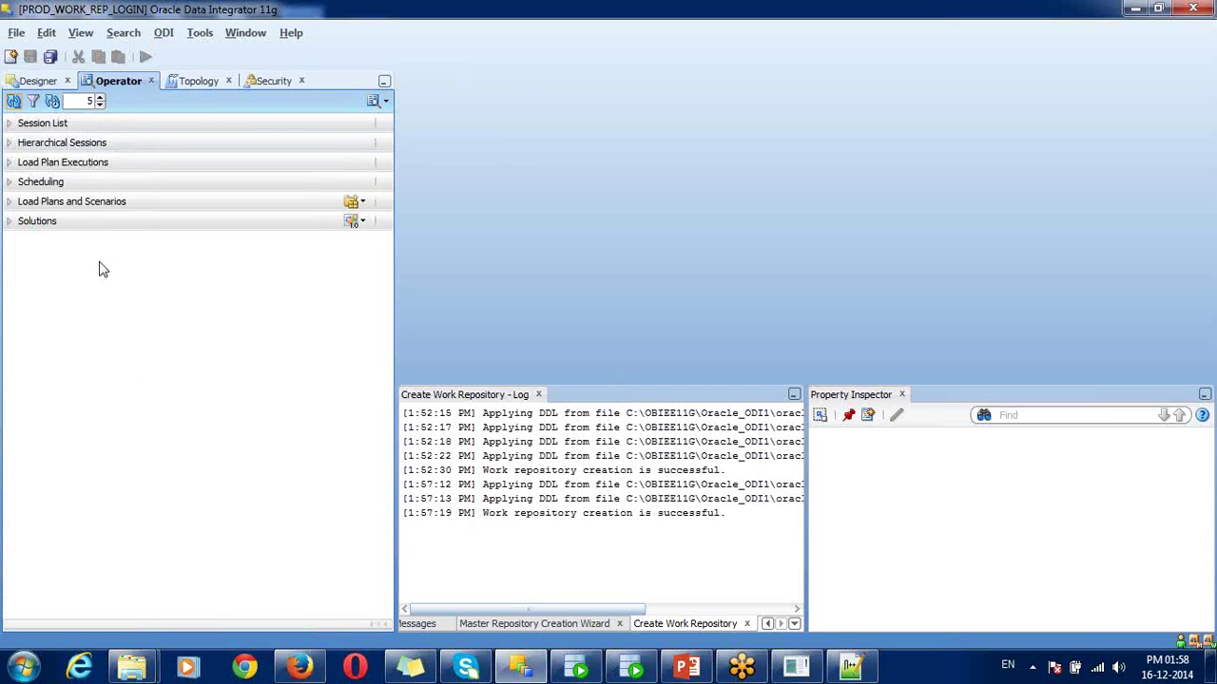
click(57, 181)
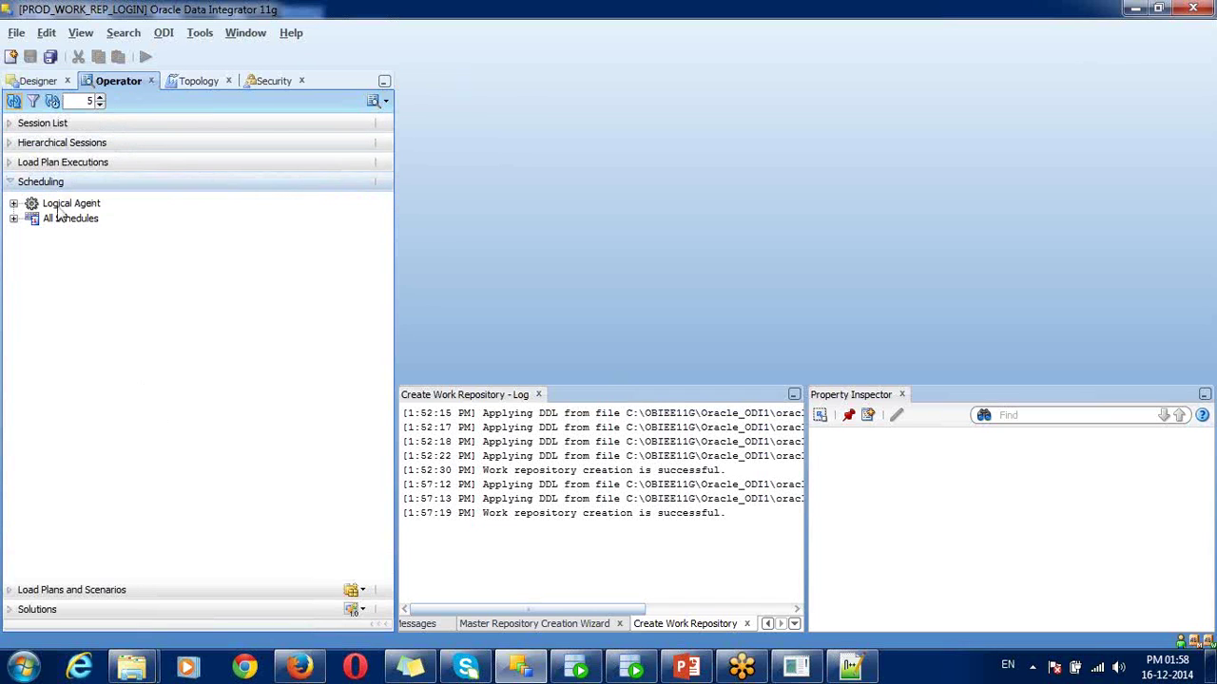
click(95, 123)
- Browse sessions grouped by Date, User, Status and Agent, then return to Designer
click(13, 144)
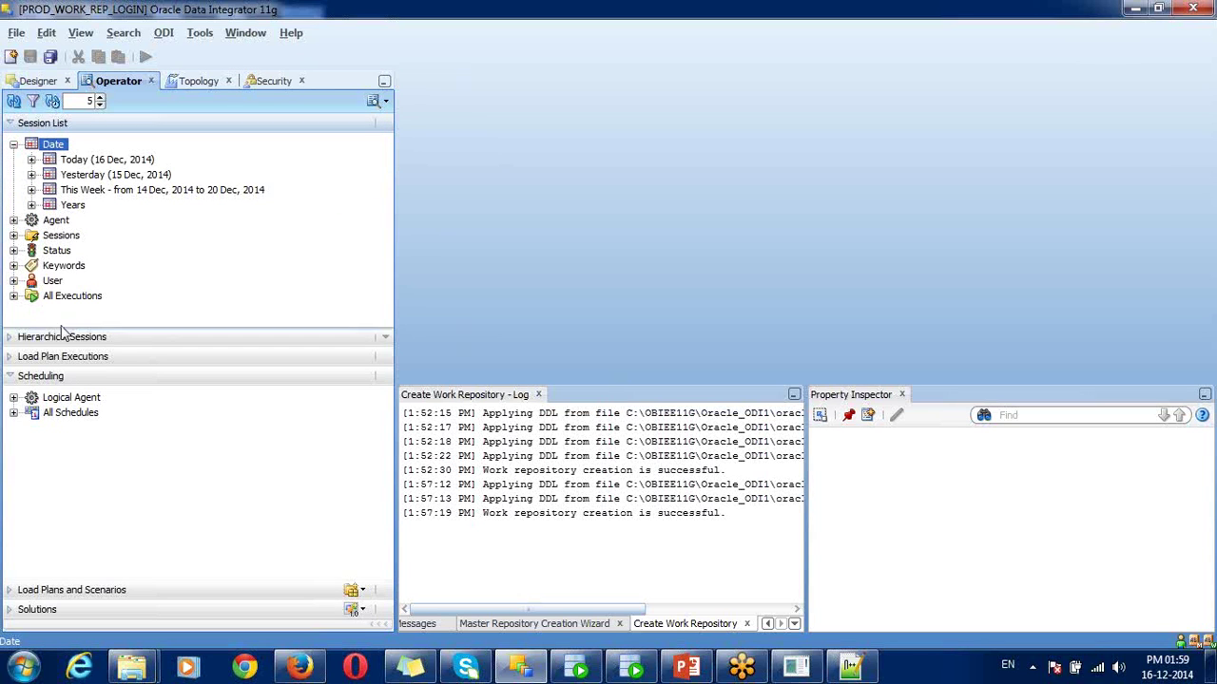
click(53, 281)
click(57, 252)
click(54, 223)
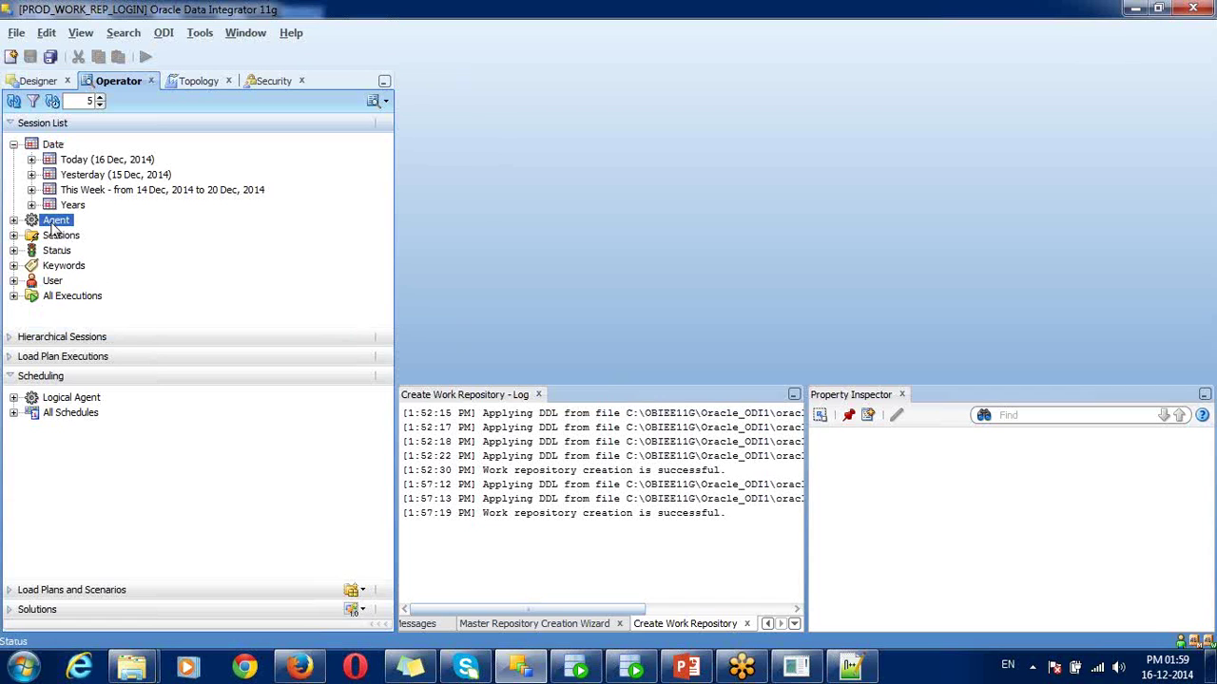
click(41, 84)
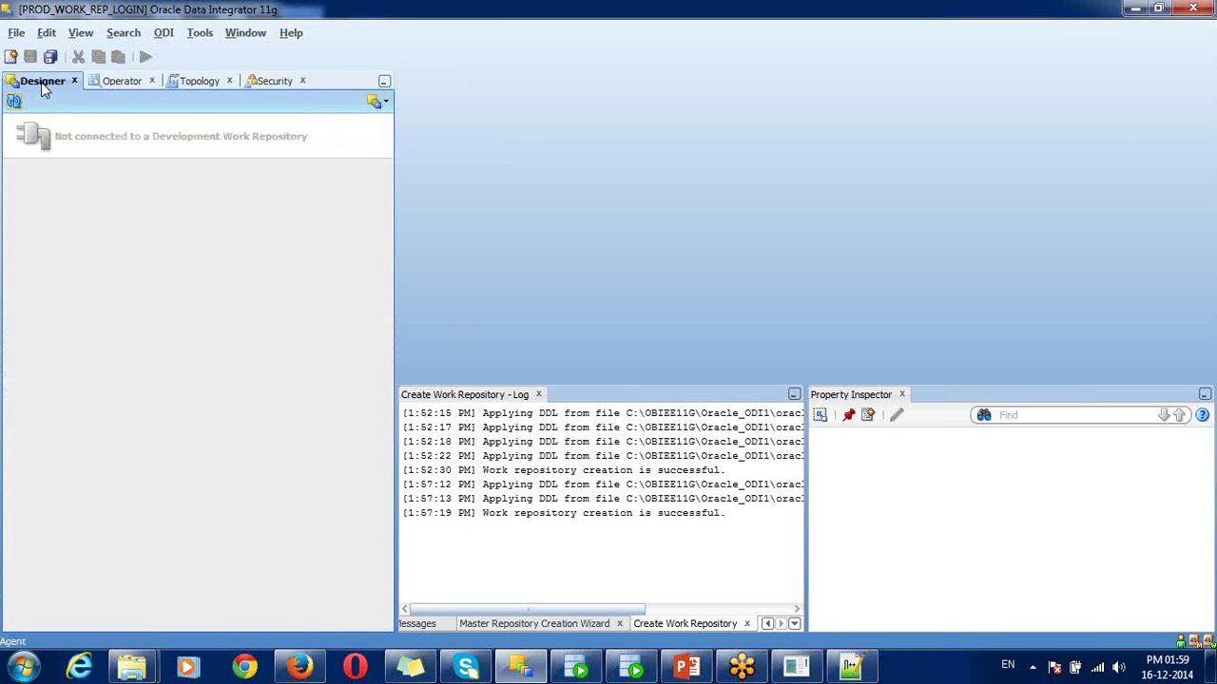
click(1210, 44)
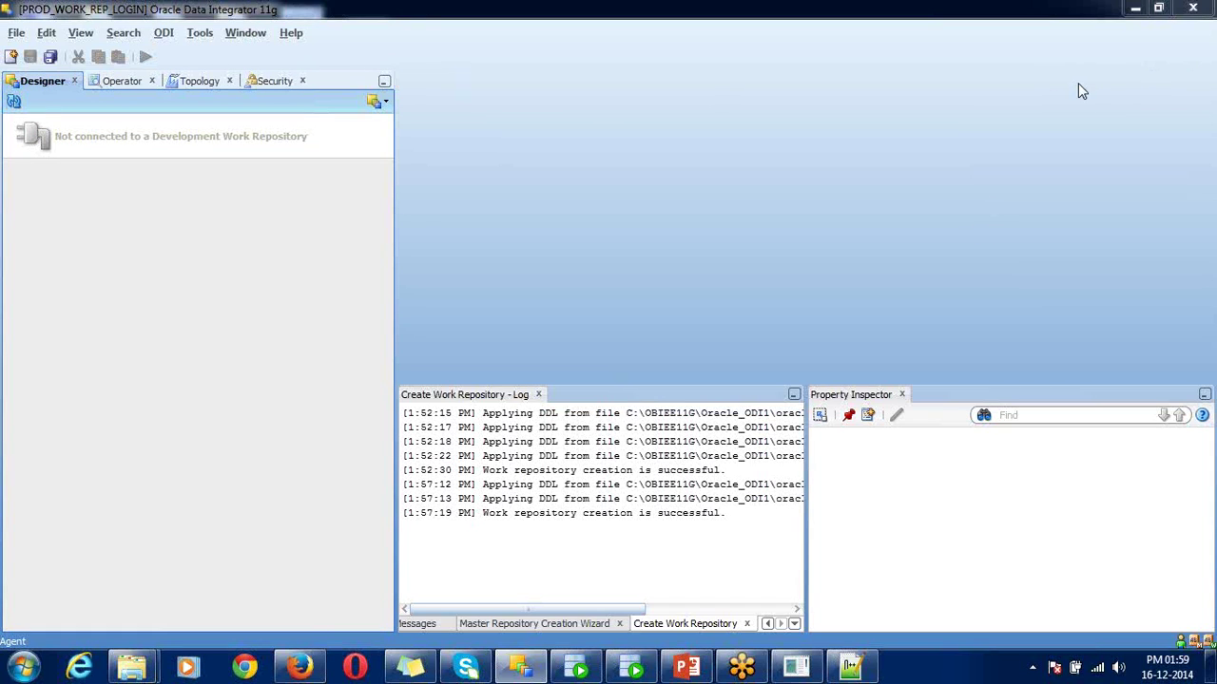